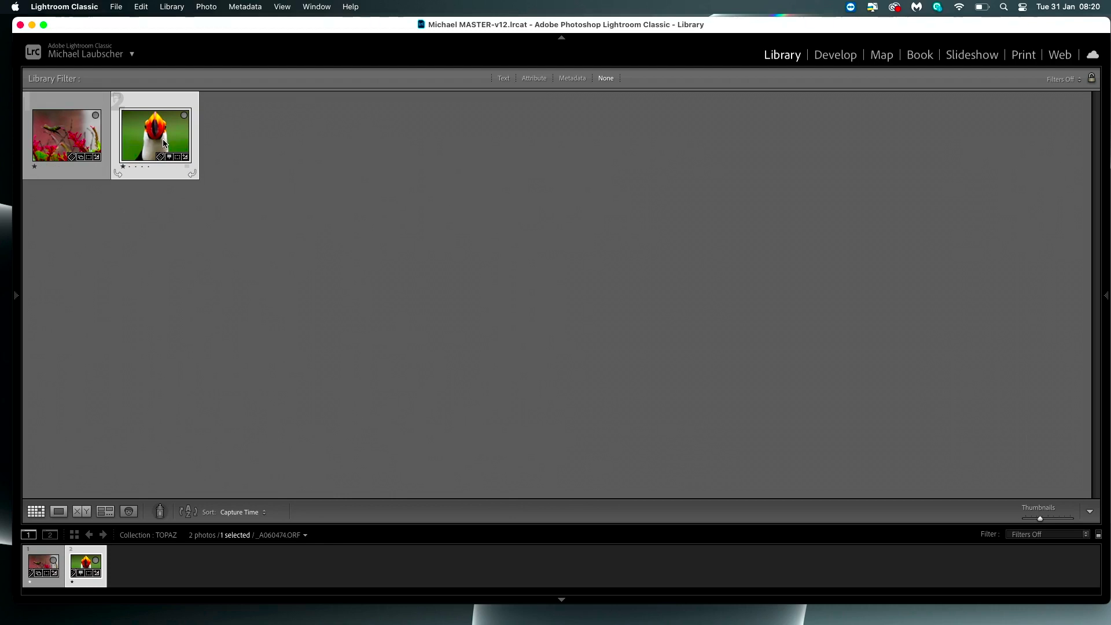
- Open the toucan photo in Topaz Sharpen AI as a copy with Lightroom adjustments
{"action": "right_click", "coordinate": [164, 143]}
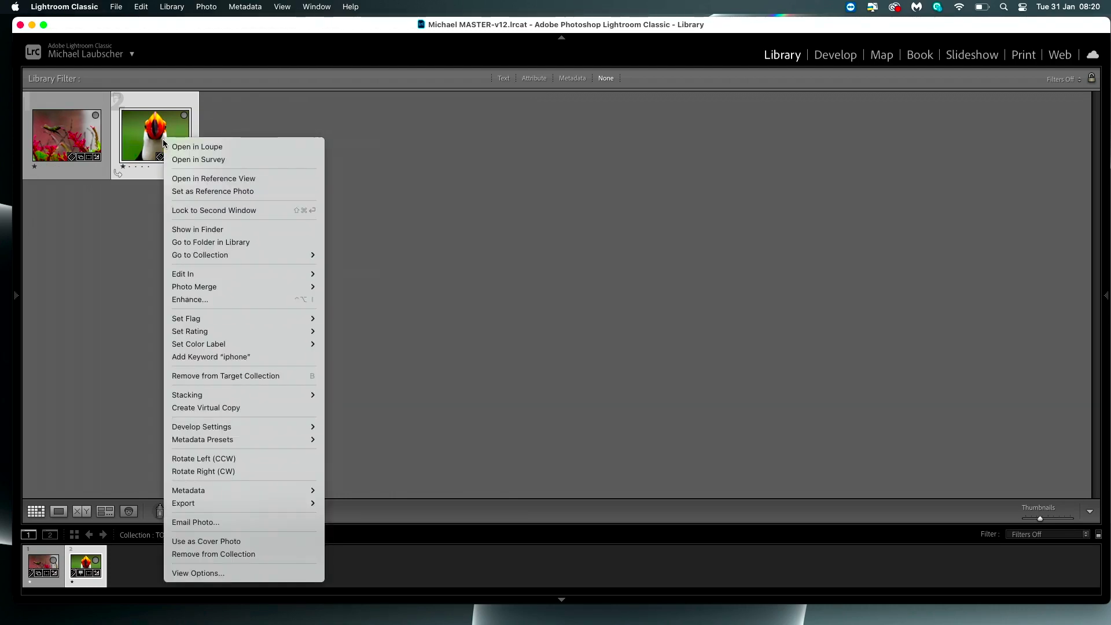
{"action": "mouse_move", "coordinate": [198, 330]}
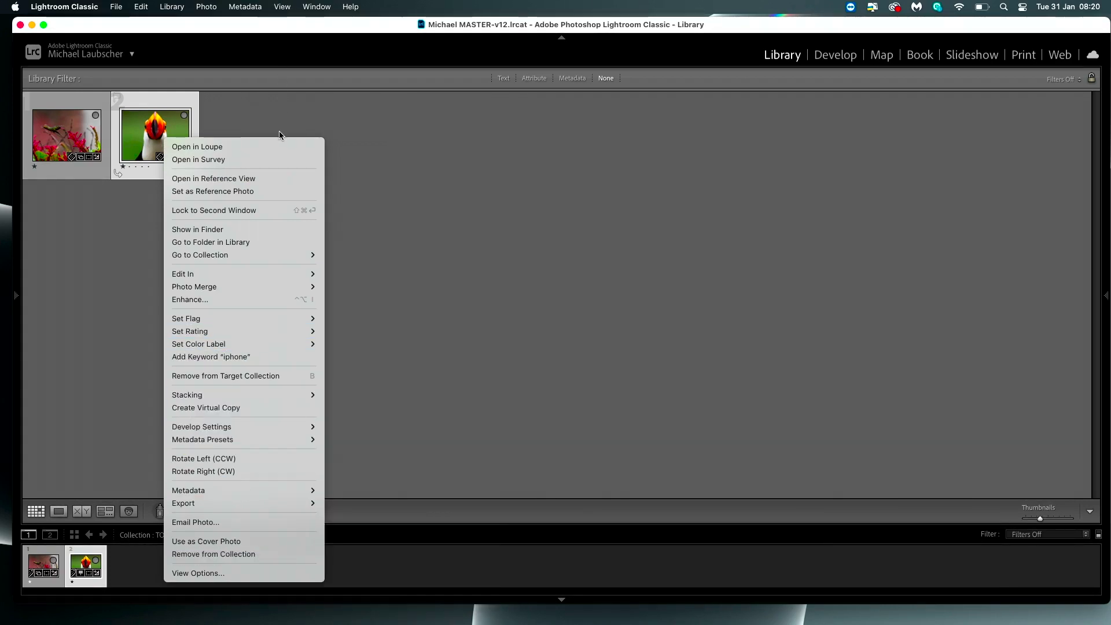
{"action": "mouse_move", "coordinate": [253, 258]}
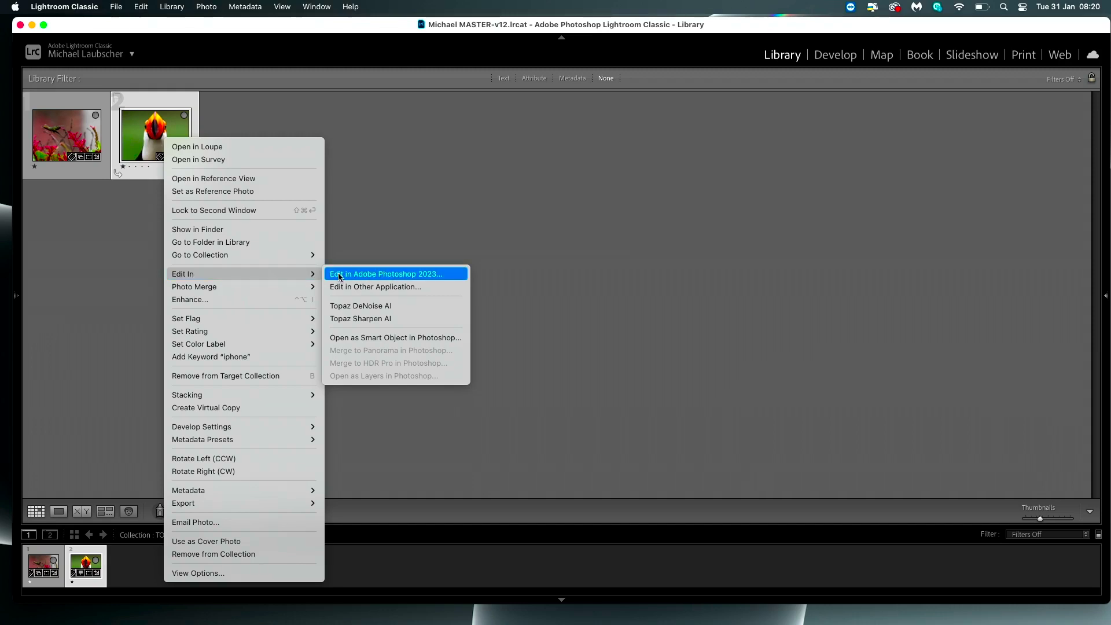
{"action": "left_click", "coordinate": [380, 319]}
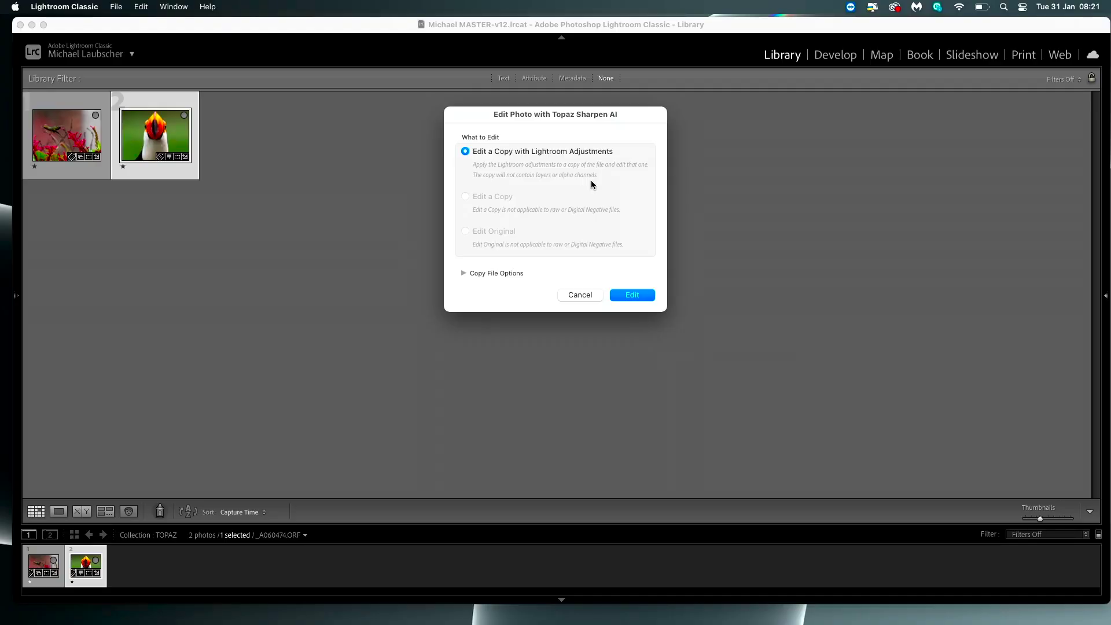
{"action": "left_click", "coordinate": [636, 298]}
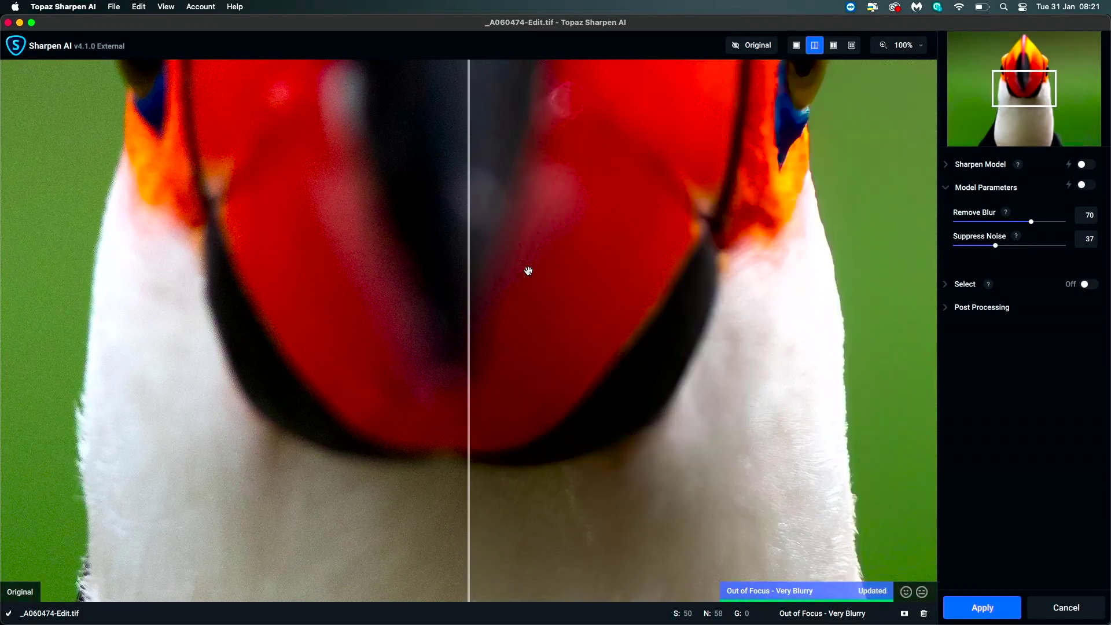
- Examine the toucan's face in the split preview, and zoom out to fit the whole photo
{"action": "left_click_drag", "start_coordinate": [553, 228], "coordinate": [613, 582]}
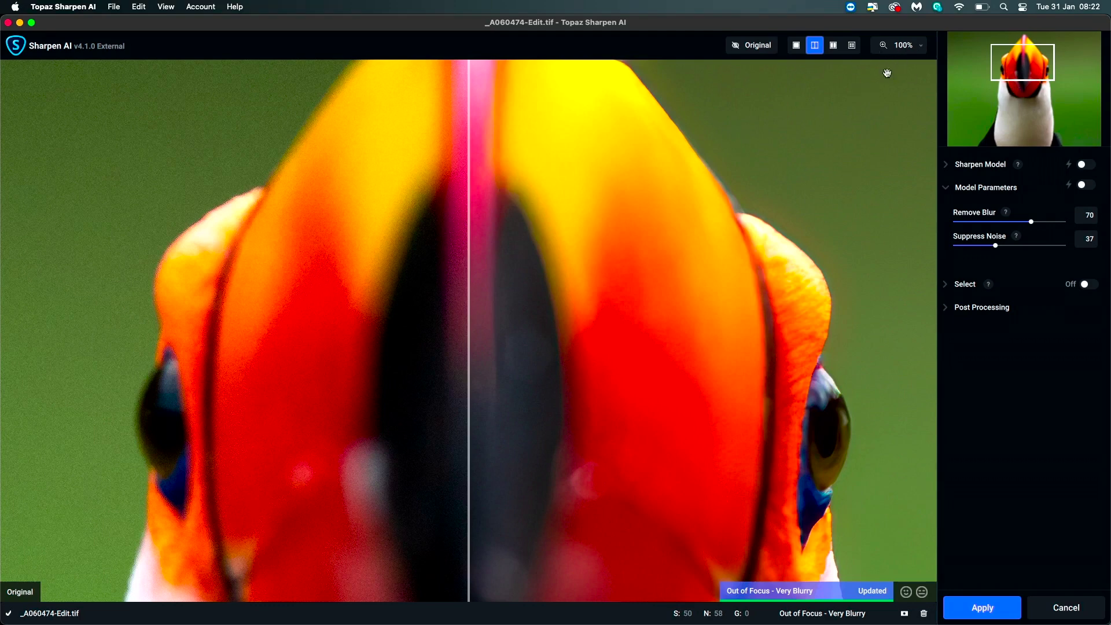
{"action": "left_click", "coordinate": [911, 50]}
{"action": "left_click", "coordinate": [922, 49]}
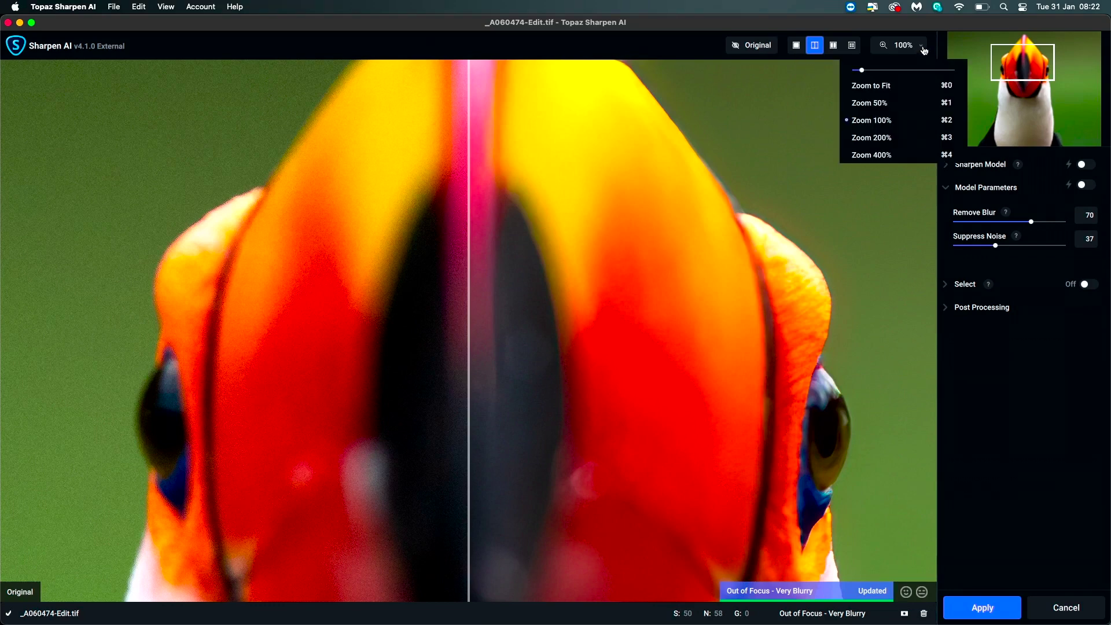
{"action": "left_click", "coordinate": [876, 86]}
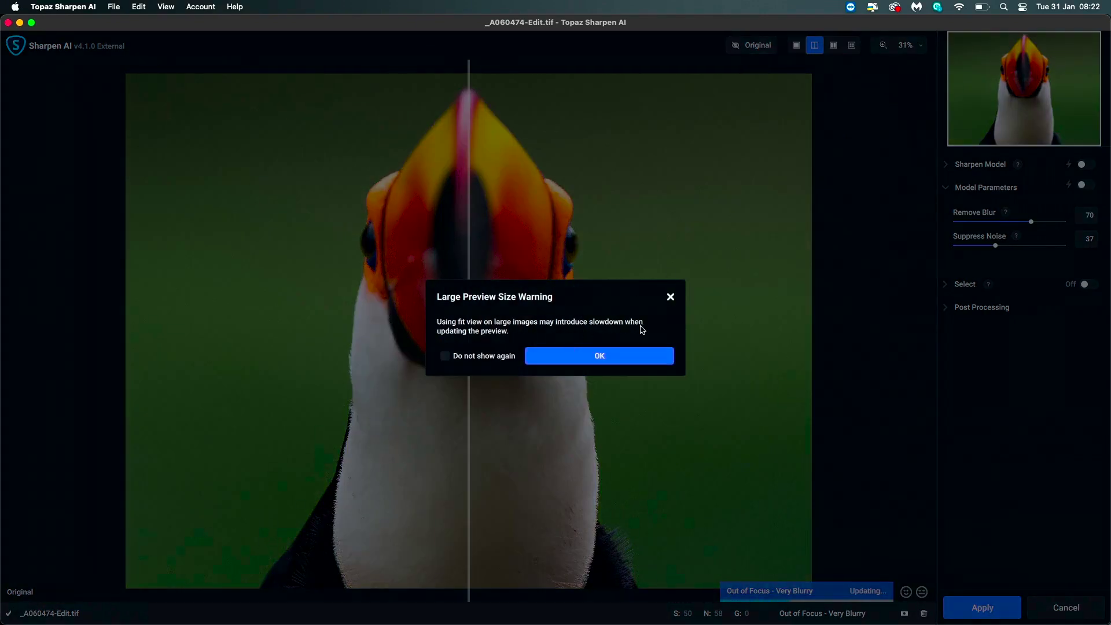
{"action": "left_click", "coordinate": [640, 359]}
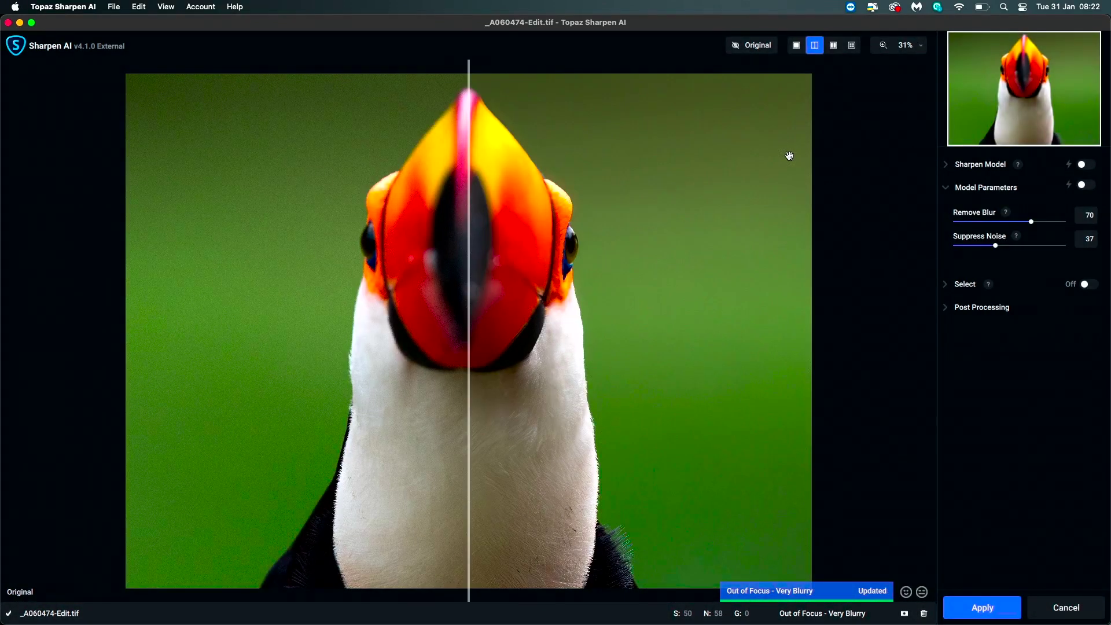
- Switch to the single preview and inspect the beak at 200% before fitting the photo in view again
{"action": "left_click", "coordinate": [796, 46]}
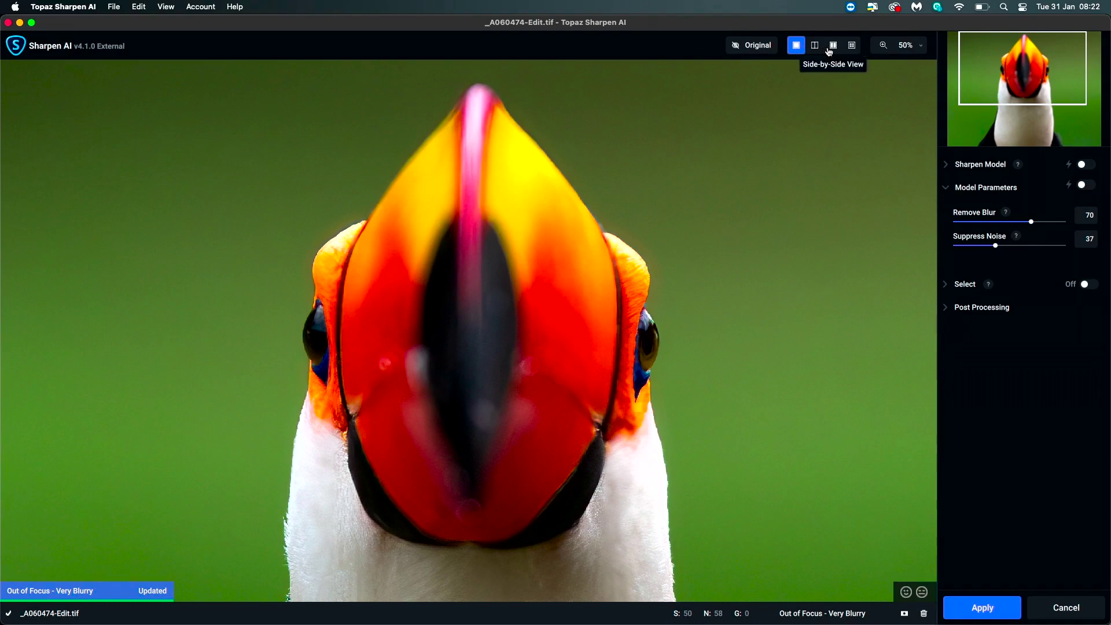
{"action": "left_click", "coordinate": [924, 49]}
{"action": "left_click_drag", "start_coordinate": [860, 71], "coordinate": [876, 73]}
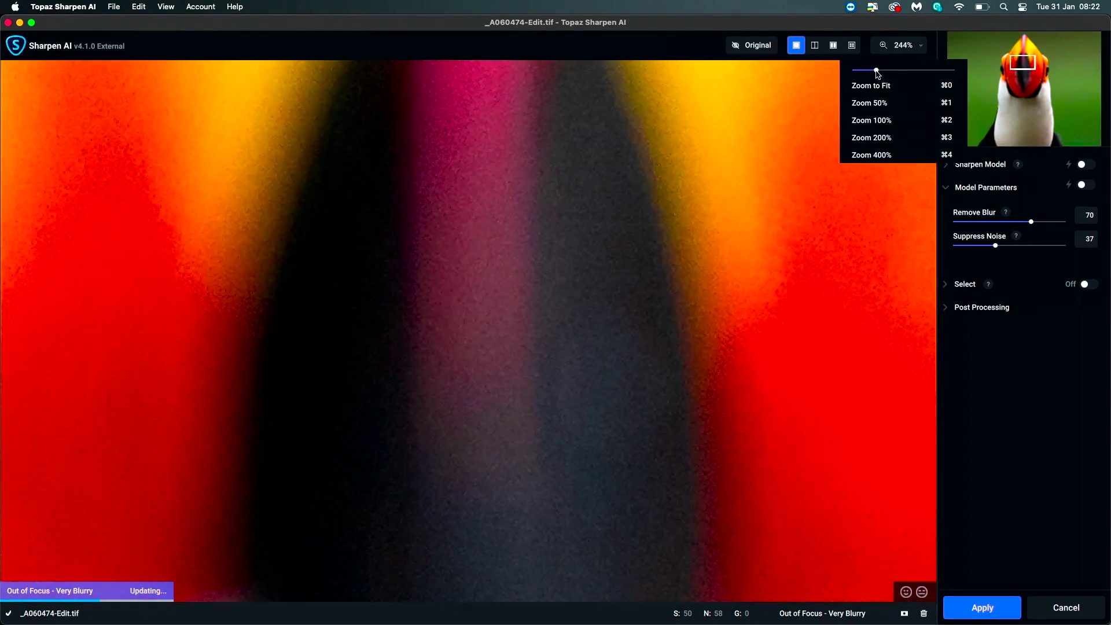
{"action": "left_click", "coordinate": [871, 137]}
{"action": "left_click", "coordinate": [911, 49]}
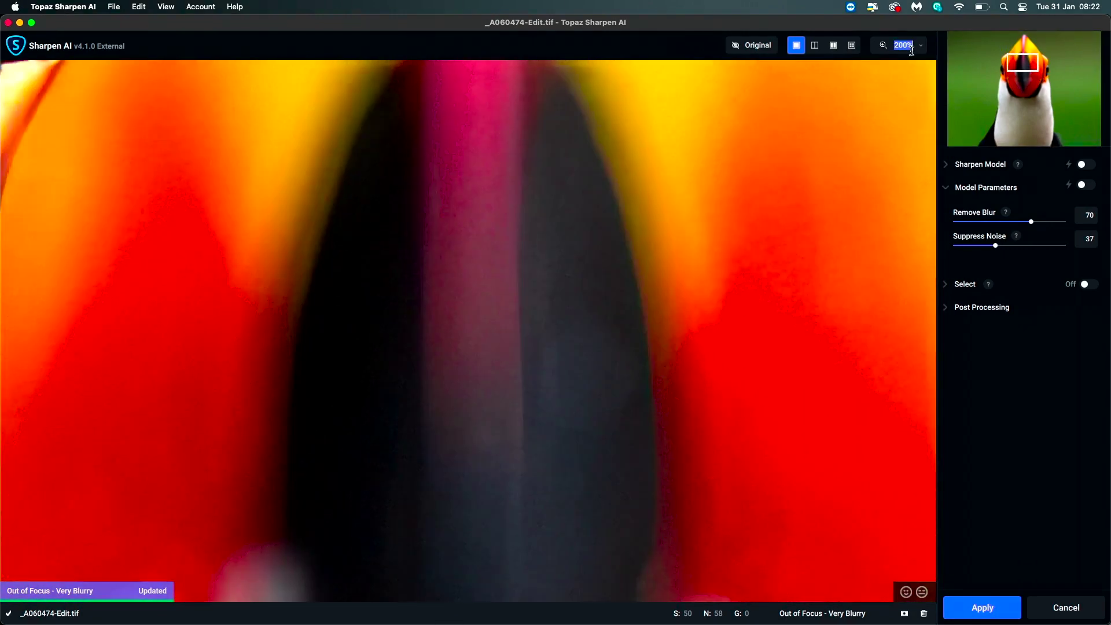
{"action": "left_click", "coordinate": [921, 52]}
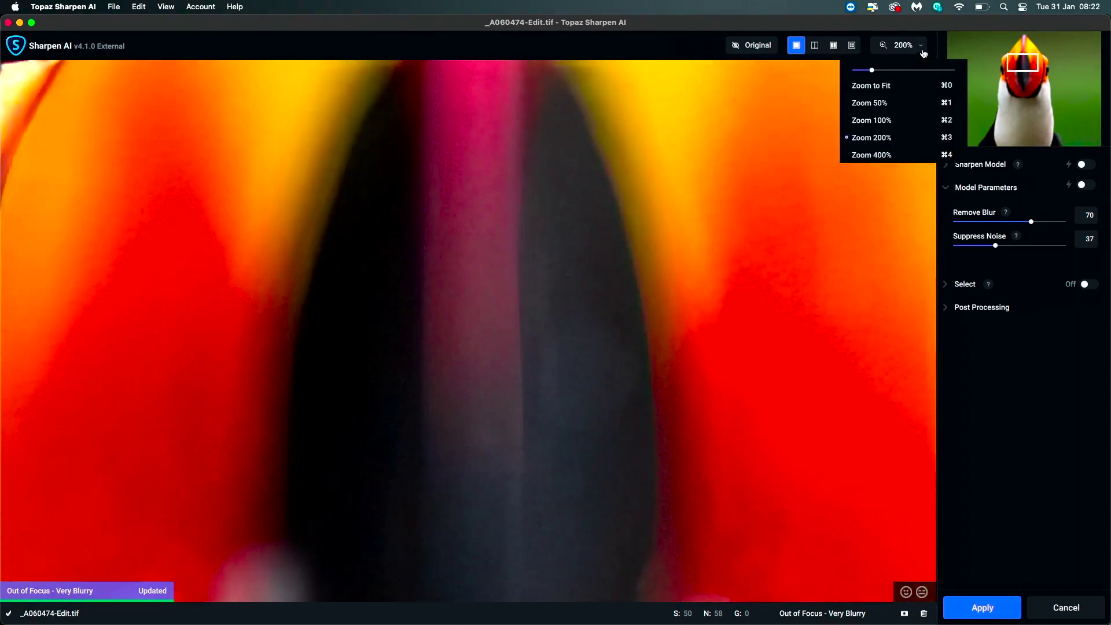
{"action": "left_click", "coordinate": [880, 85]}
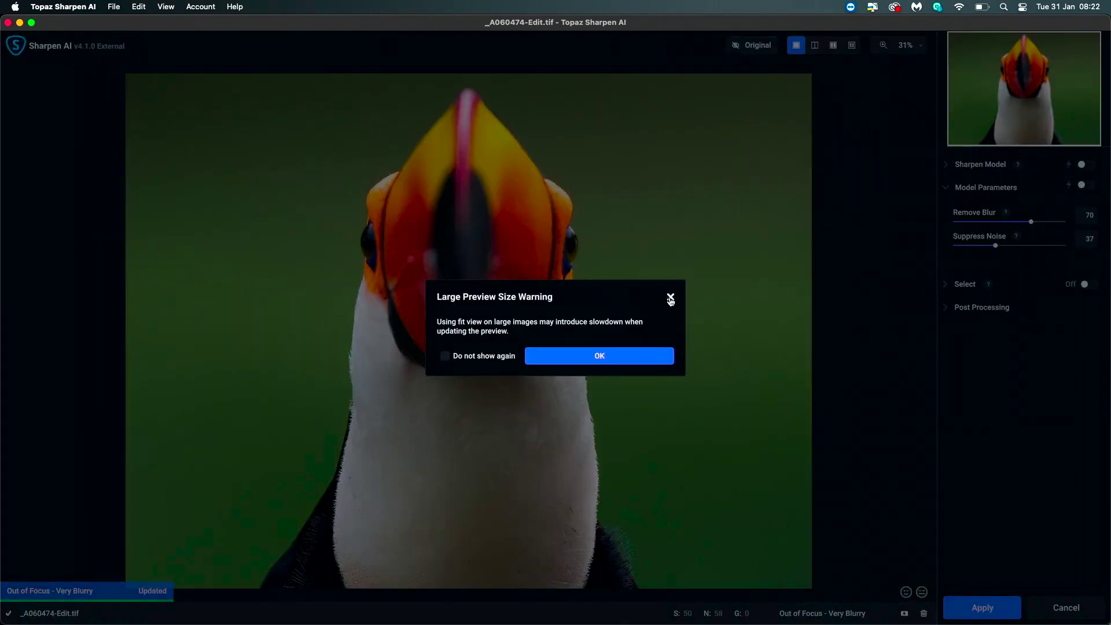
{"action": "left_click", "coordinate": [670, 299]}
- Inspect the toucan's beak and eyes at 100% and return the preview to fit
{"action": "left_click", "coordinate": [923, 49]}
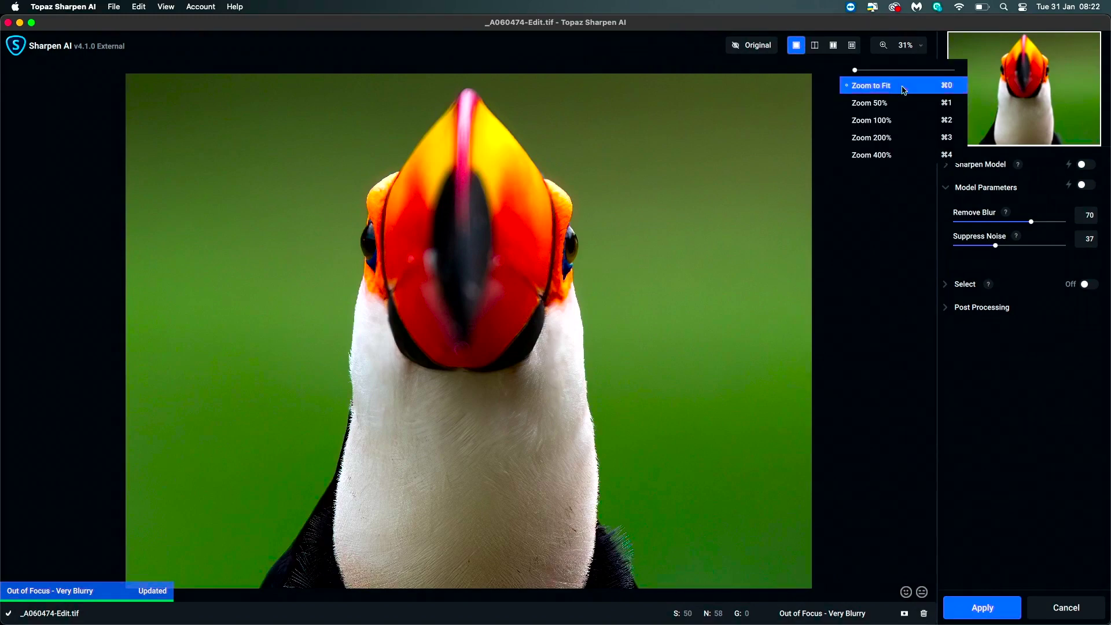
{"action": "left_click", "coordinate": [876, 118]}
{"action": "left_click_drag", "start_coordinate": [555, 297], "coordinate": [550, 258]}
{"action": "left_click", "coordinate": [1022, 74]}
{"action": "mouse_move", "coordinate": [1023, 73]}
{"action": "left_mouse_down"}
{"action": "mouse_move", "coordinate": [1064, 58]}
{"action": "mouse_move", "coordinate": [978, 70]}
{"action": "mouse_move", "coordinate": [987, 58]}
{"action": "mouse_move", "coordinate": [1010, 77]}
{"action": "mouse_move", "coordinate": [1021, 65]}
{"action": "left_mouse_up"}
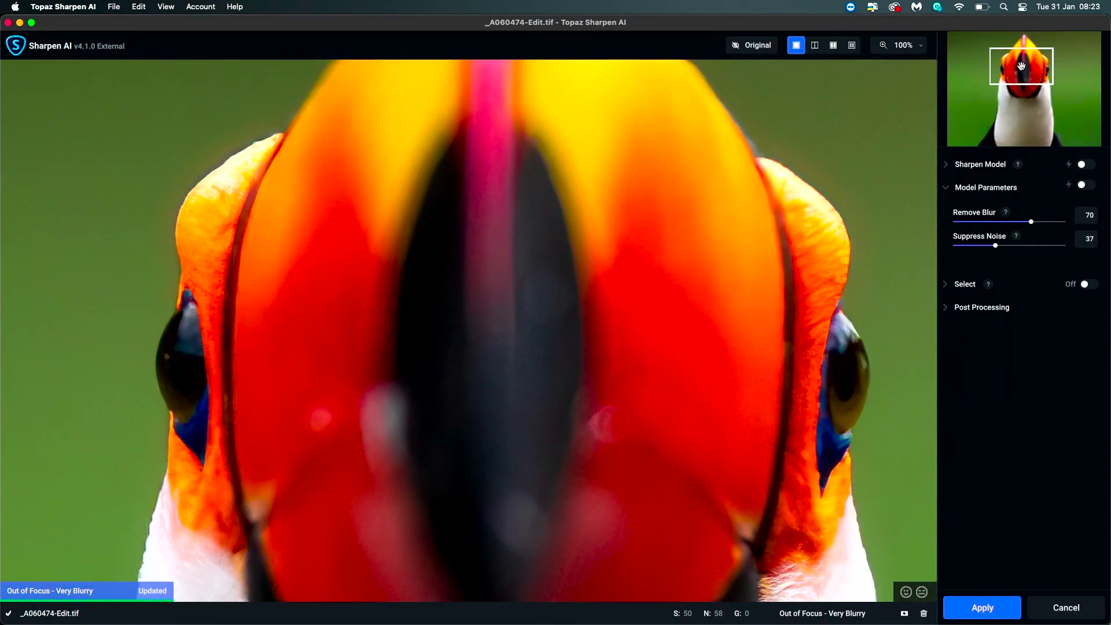
{"action": "left_click", "coordinate": [922, 50]}
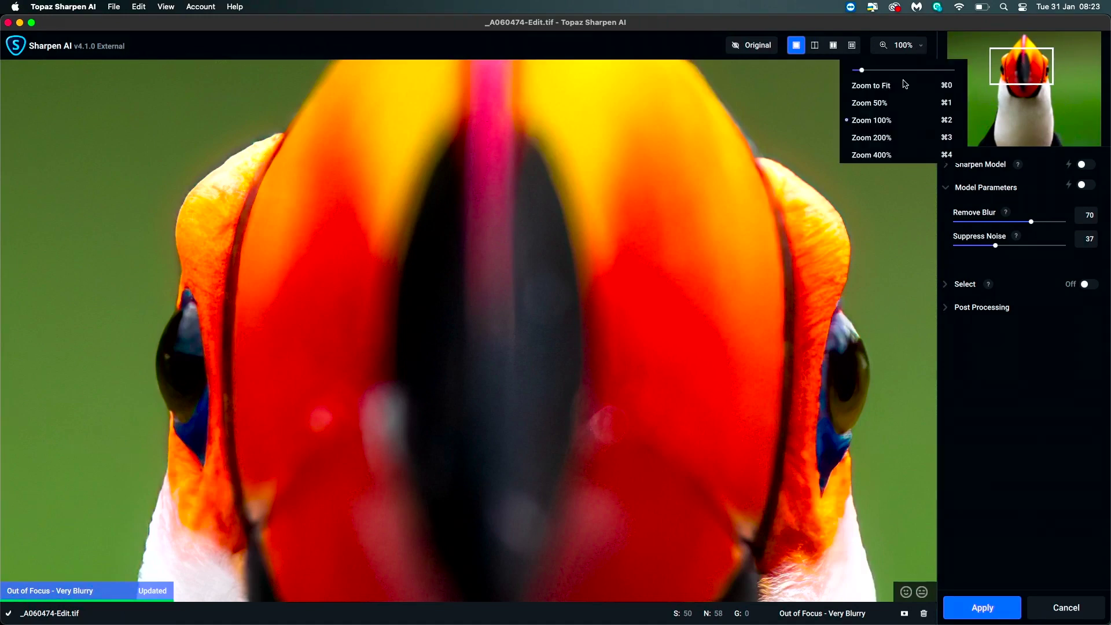
{"action": "left_click", "coordinate": [882, 87]}
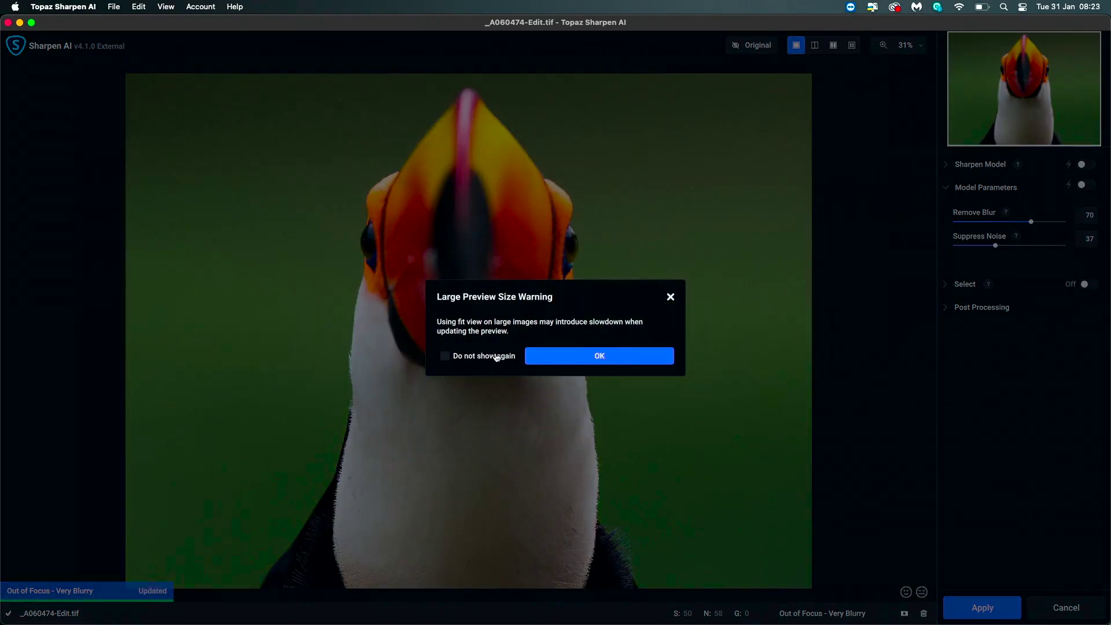
{"action": "left_click", "coordinate": [580, 356]}
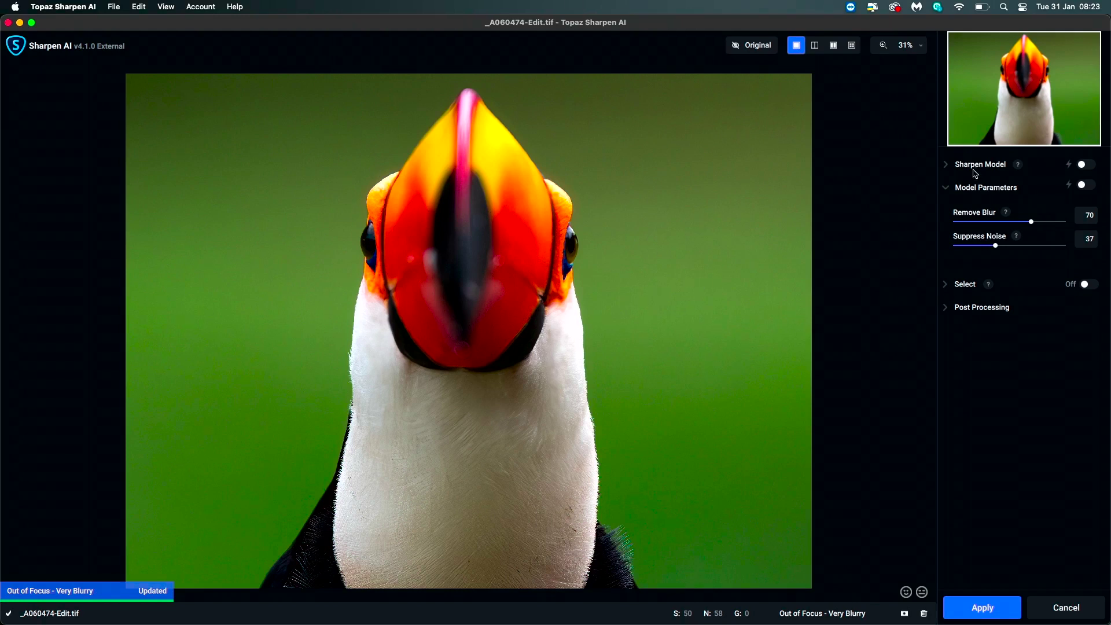
- Review the list of available sharpening models
{"action": "left_click", "coordinate": [949, 166]}
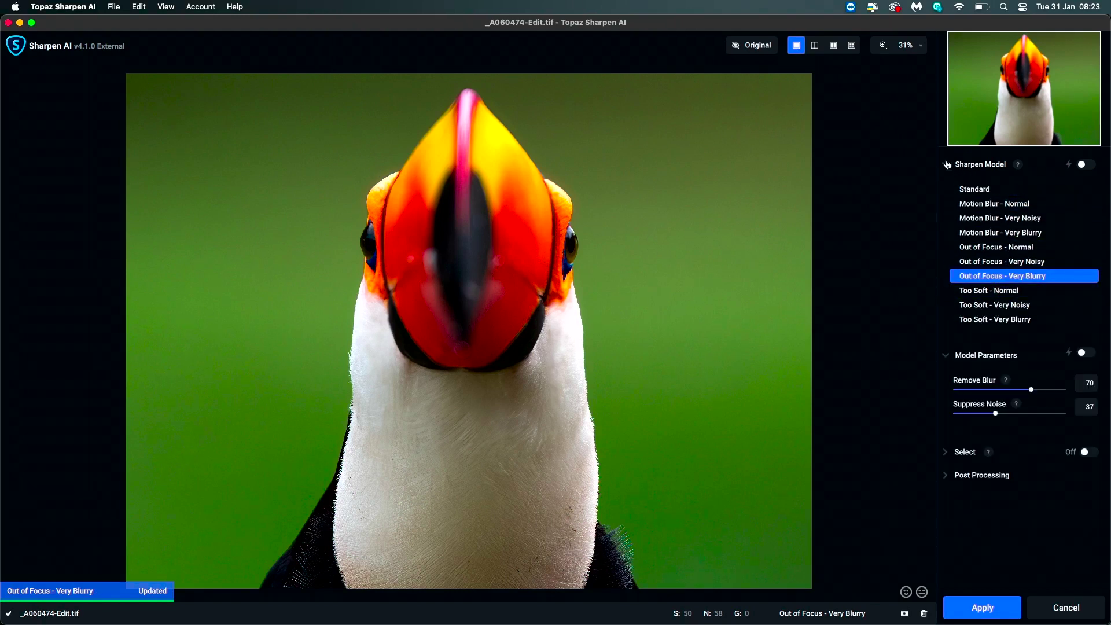
{"action": "left_click", "coordinate": [949, 167]}
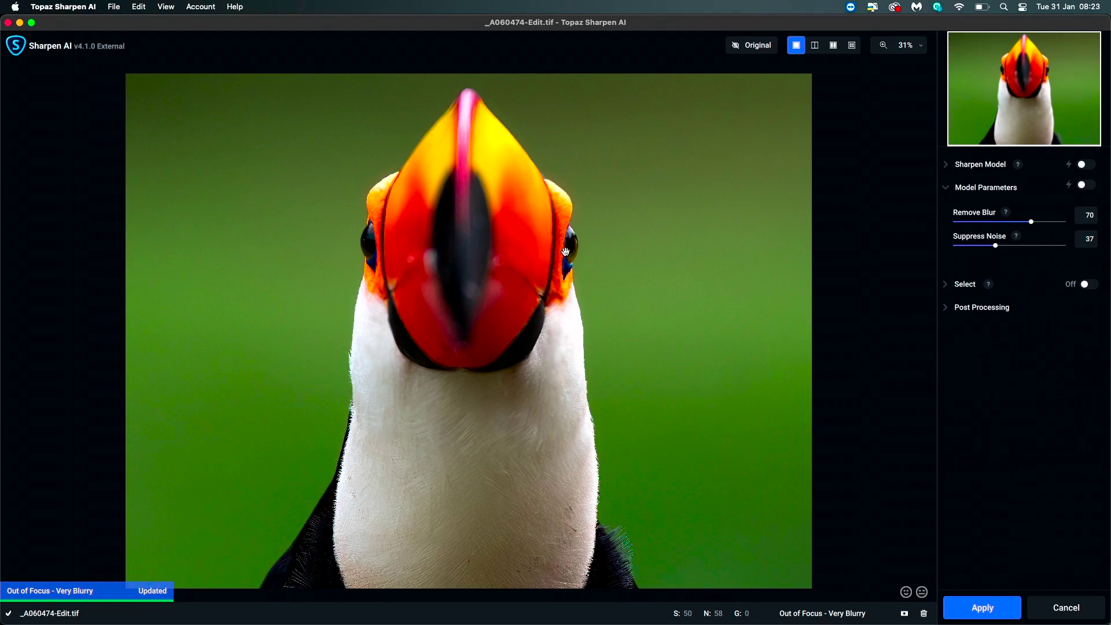
{"action": "left_click", "coordinate": [597, 246]}
{"action": "left_click", "coordinate": [596, 246]}
- Zoom to 50% on the toucan's head and repeatedly compare the sharpened preview with the original
{"action": "left_click", "coordinate": [924, 47]}
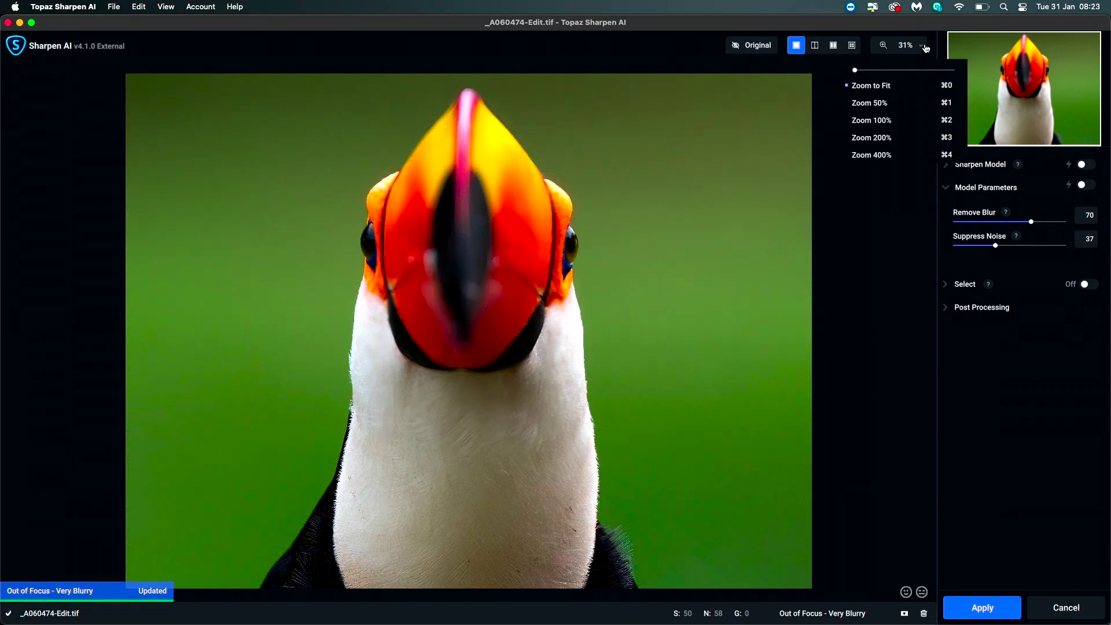
{"action": "left_click", "coordinate": [885, 103]}
{"action": "left_click_drag", "start_coordinate": [651, 198], "coordinate": [604, 356]}
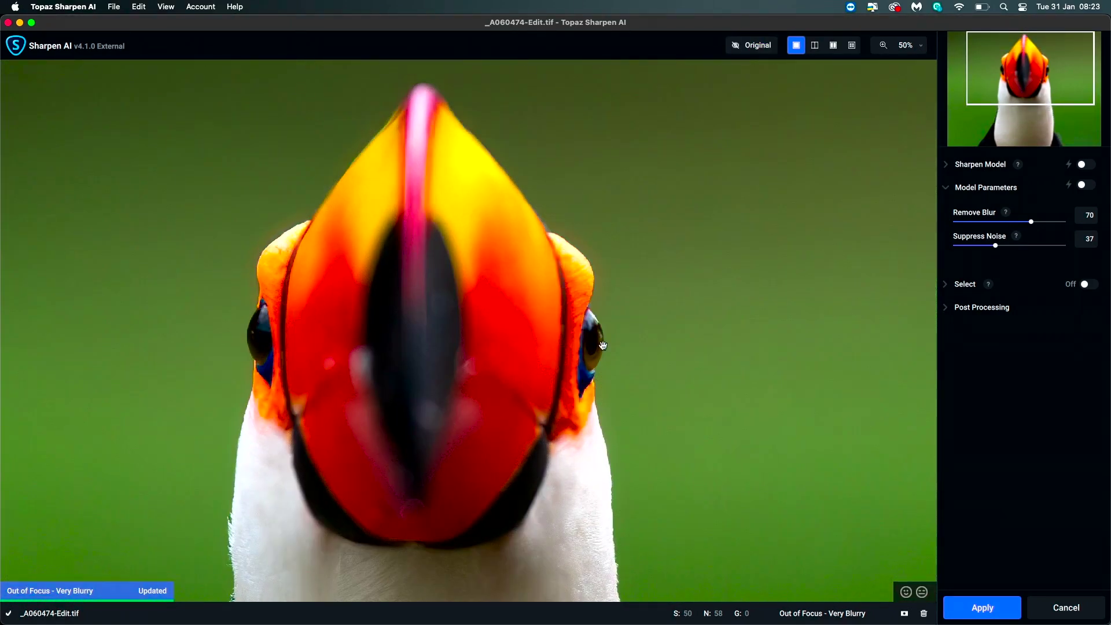
{"action": "left_click", "coordinate": [602, 346]}
{"action": "left_click", "coordinate": [677, 309]}
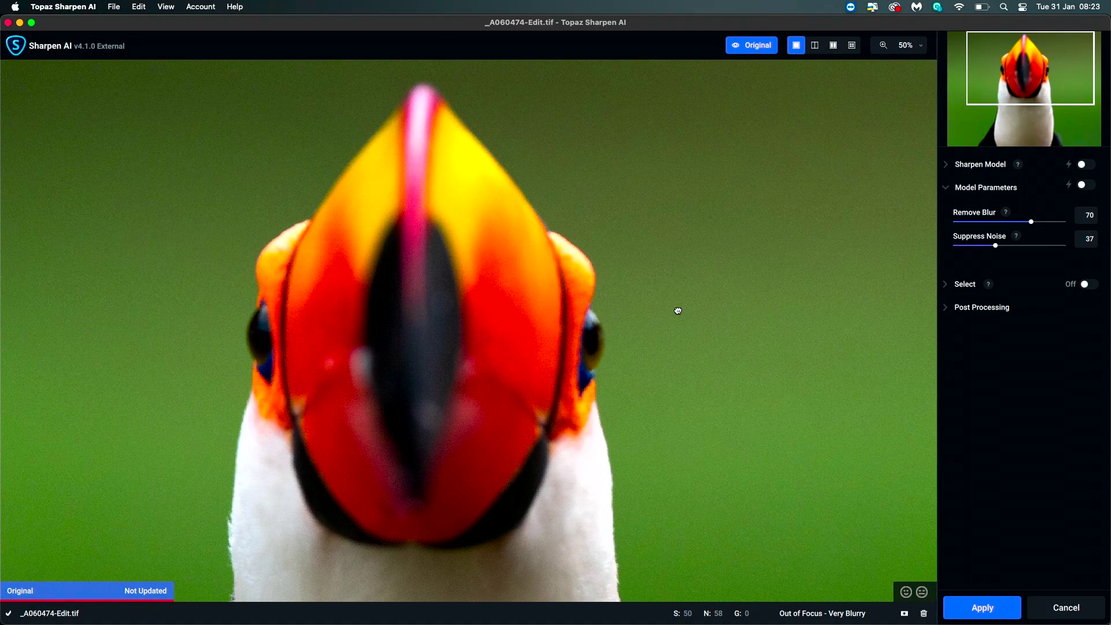
{"action": "left_click_drag", "start_coordinate": [677, 310], "coordinate": [678, 309]}
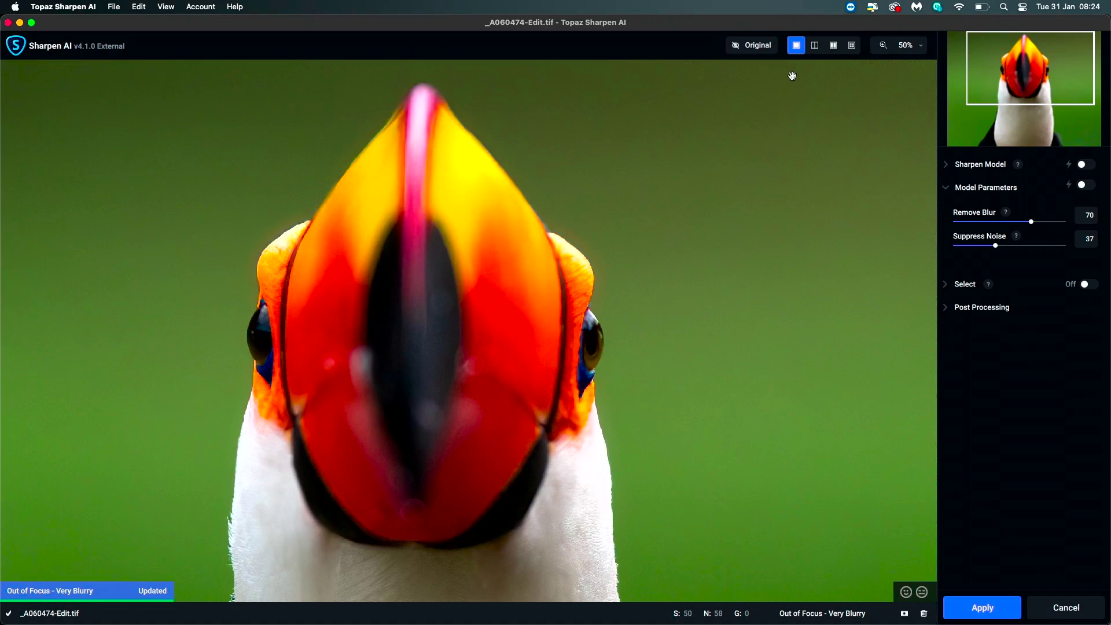
{"action": "left_click", "coordinate": [750, 46]}
{"action": "left_click", "coordinate": [750, 46]}
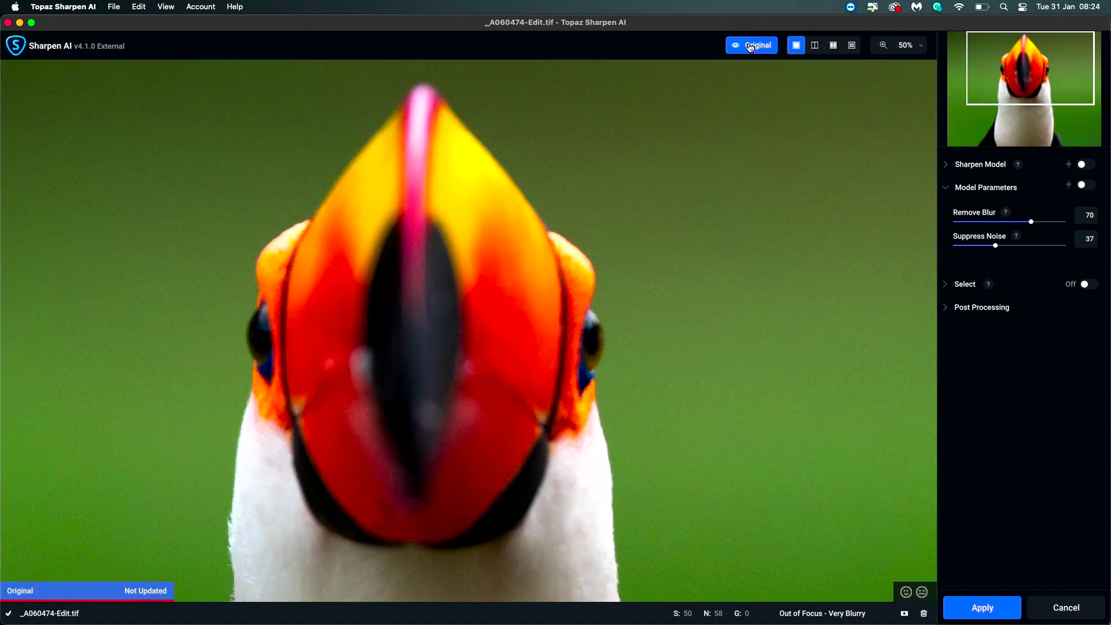
{"action": "left_click", "coordinate": [750, 47]}
{"action": "left_click", "coordinate": [750, 47]}
{"action": "left_click", "coordinate": [749, 47]}
{"action": "left_click", "coordinate": [749, 46]}
{"action": "left_click", "coordinate": [750, 47]}
{"action": "left_click", "coordinate": [655, 362]}
{"action": "left_click", "coordinate": [655, 362]}
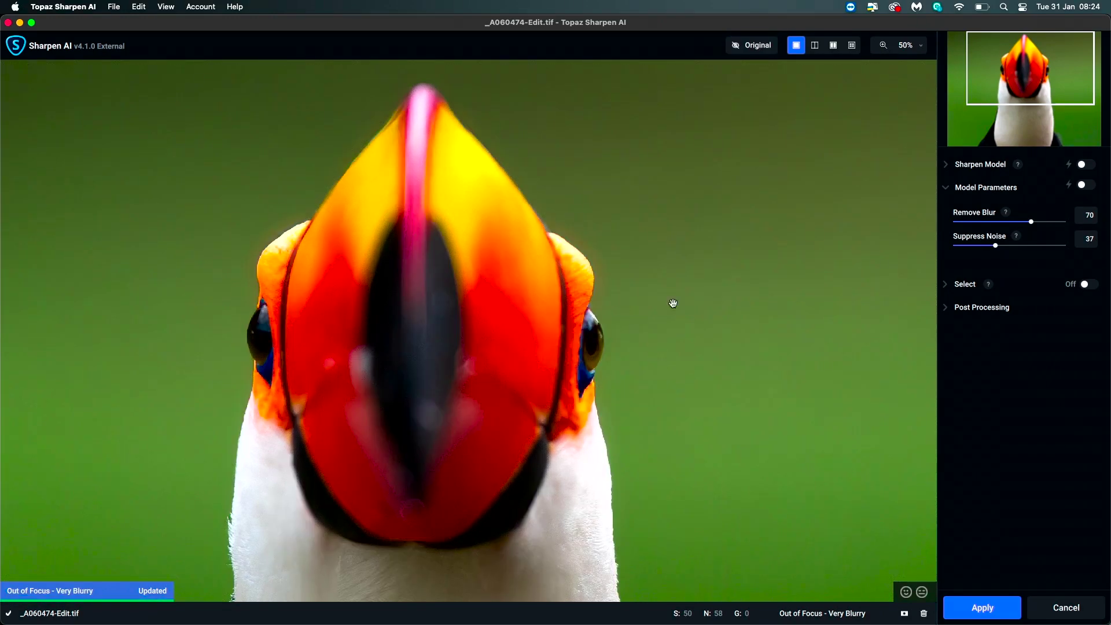
- View the toucan side by side with the original and in the four-model comparison, framing both eyes
{"action": "left_click", "coordinate": [833, 47]}
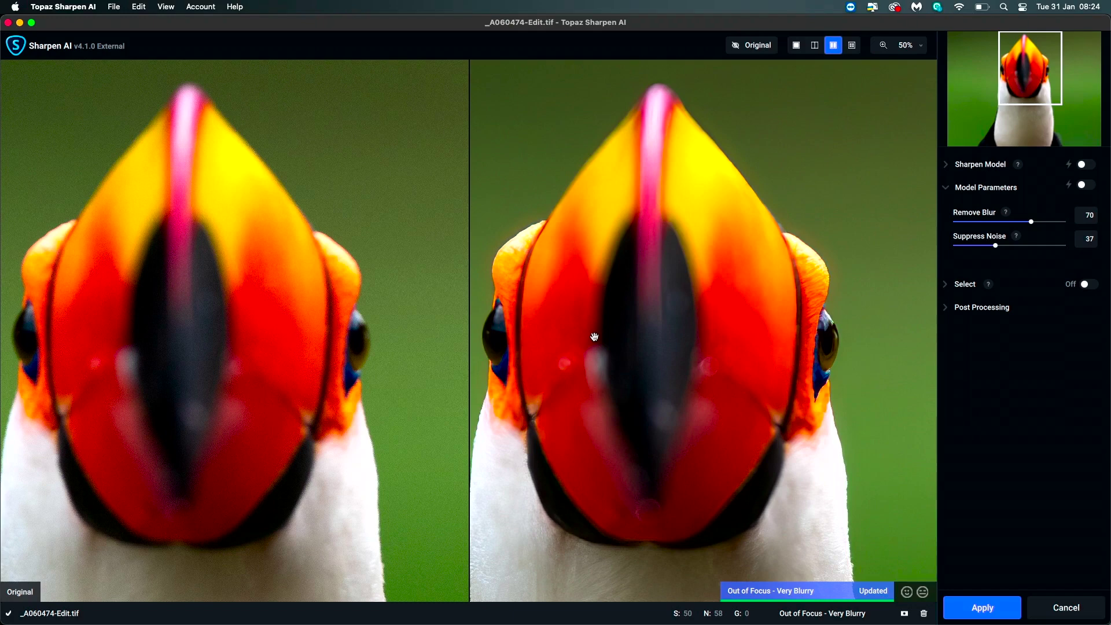
{"action": "left_click", "coordinate": [850, 46]}
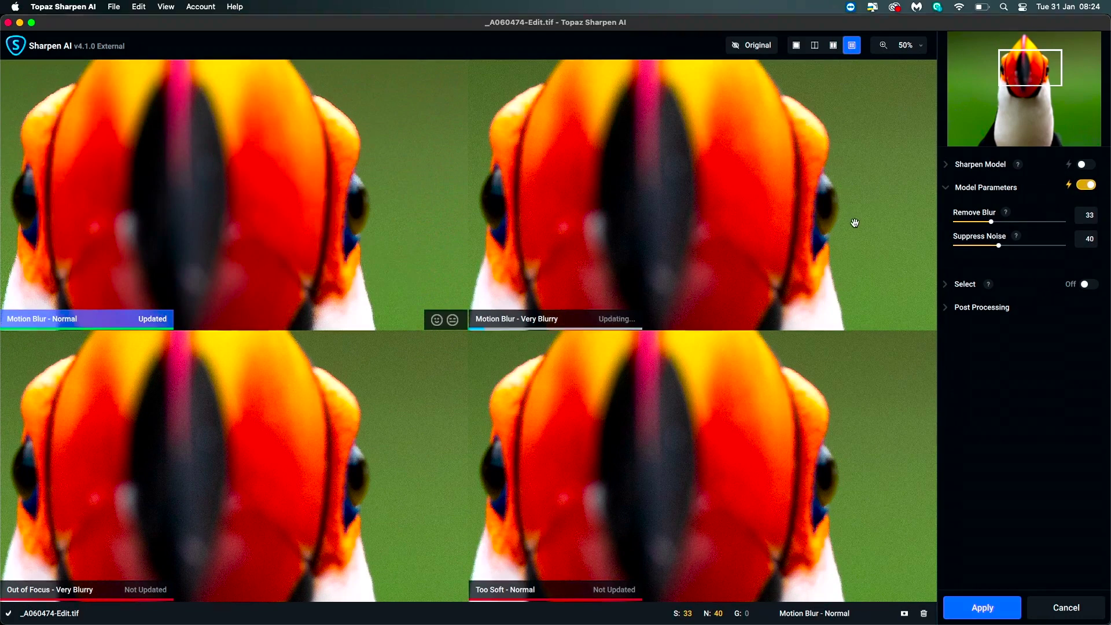
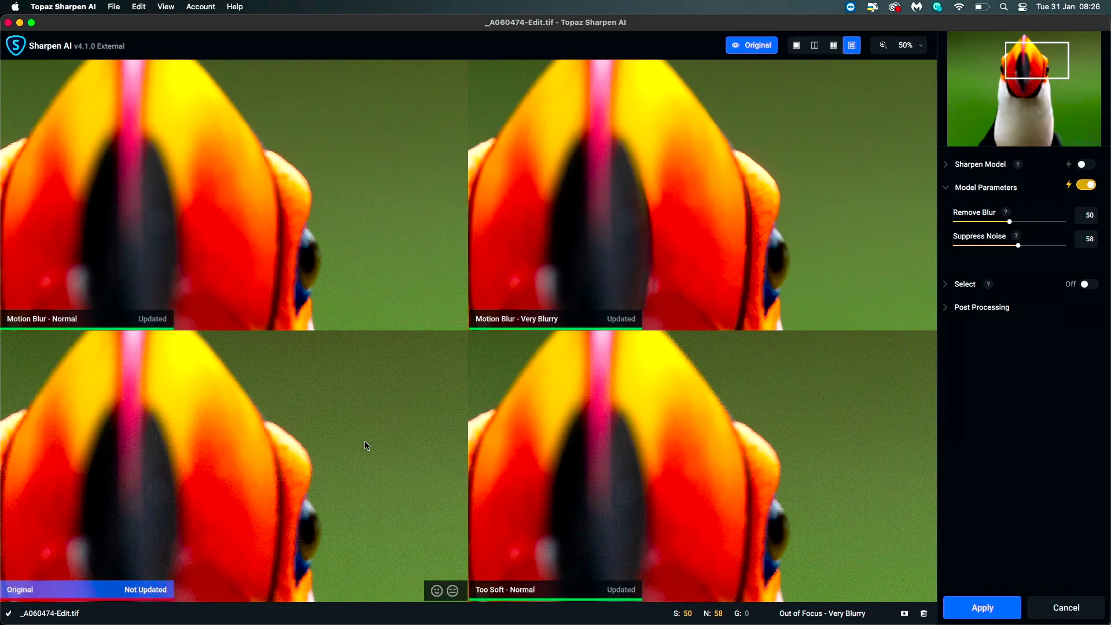
{"action": "key", "text": "o"}
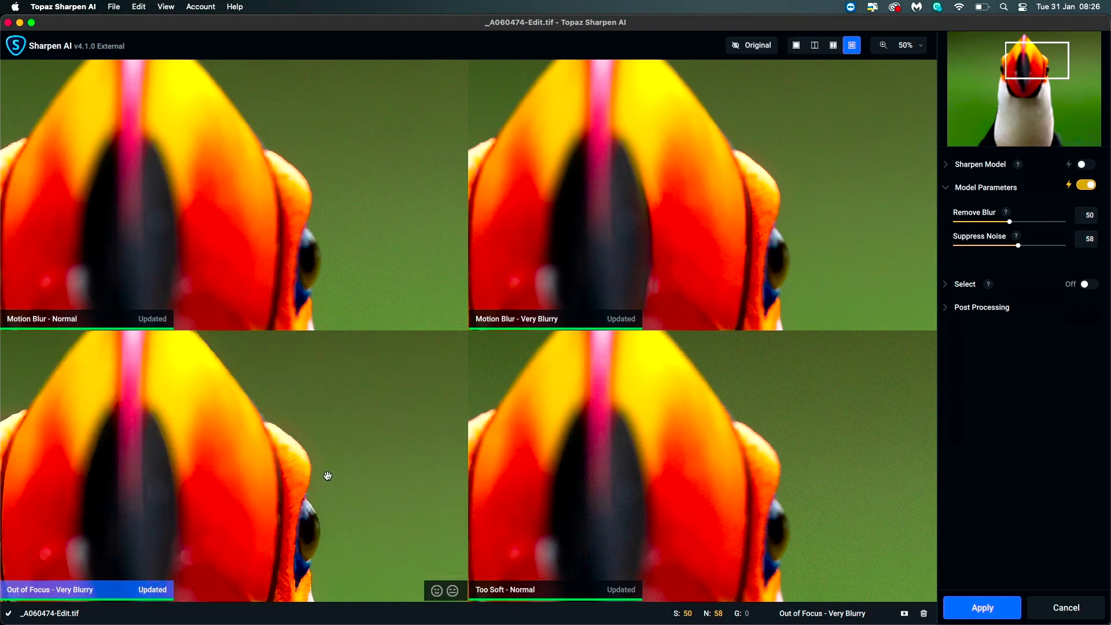
{"action": "left_click_drag", "start_coordinate": [325, 473], "coordinate": [409, 384]}
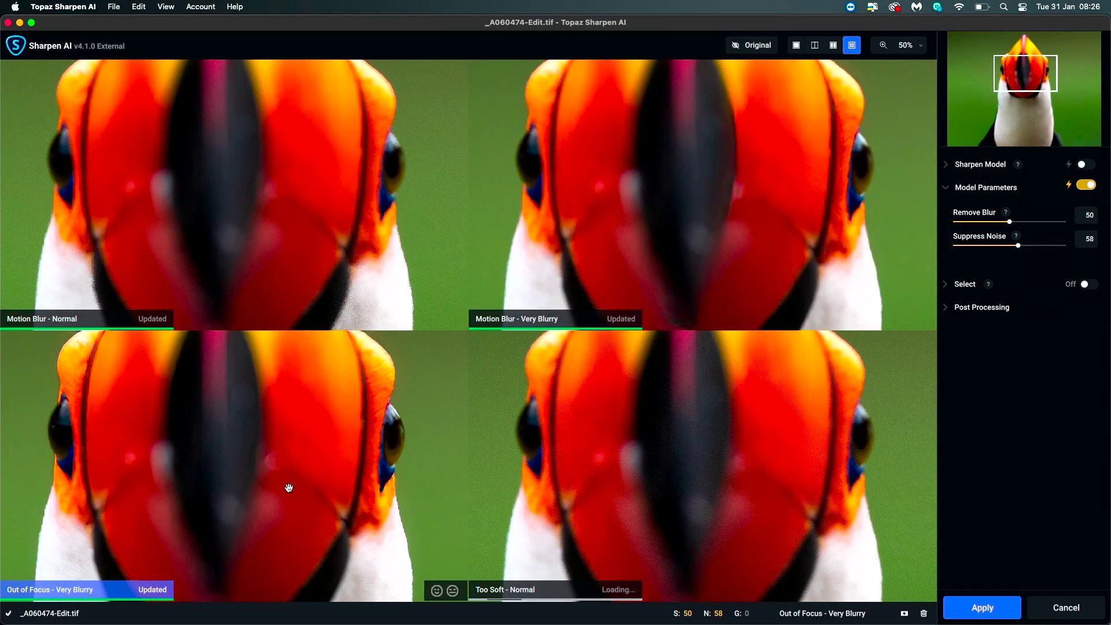
- Replace the Motion Blur - Normal model with Too Soft - Very Noisy in its comparison pane
{"action": "left_click", "coordinate": [946, 168]}
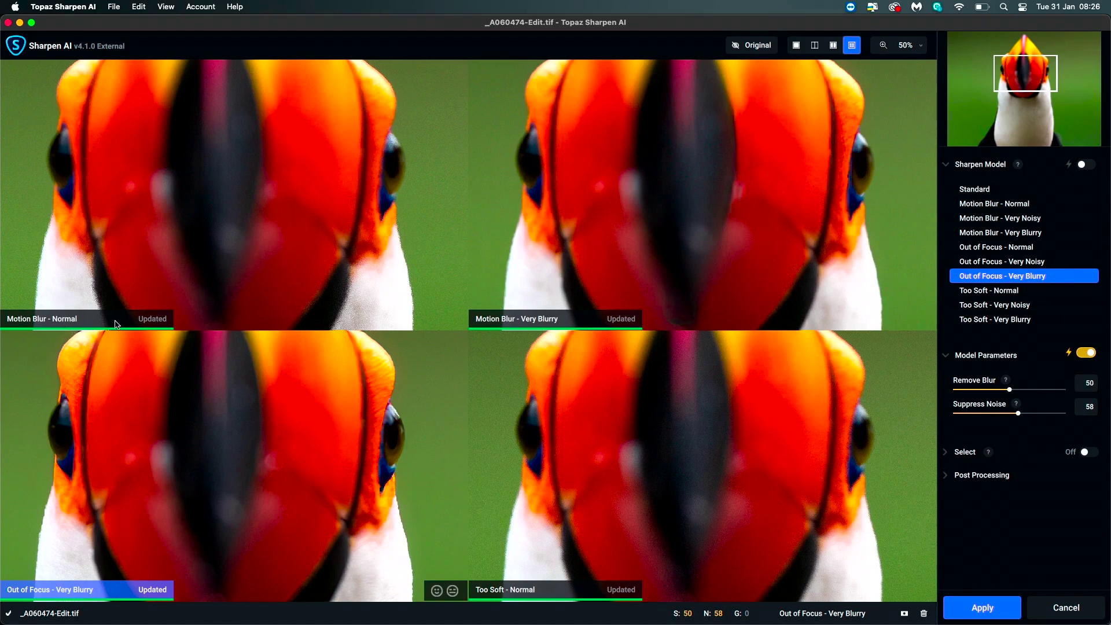
{"action": "left_click", "coordinate": [95, 322]}
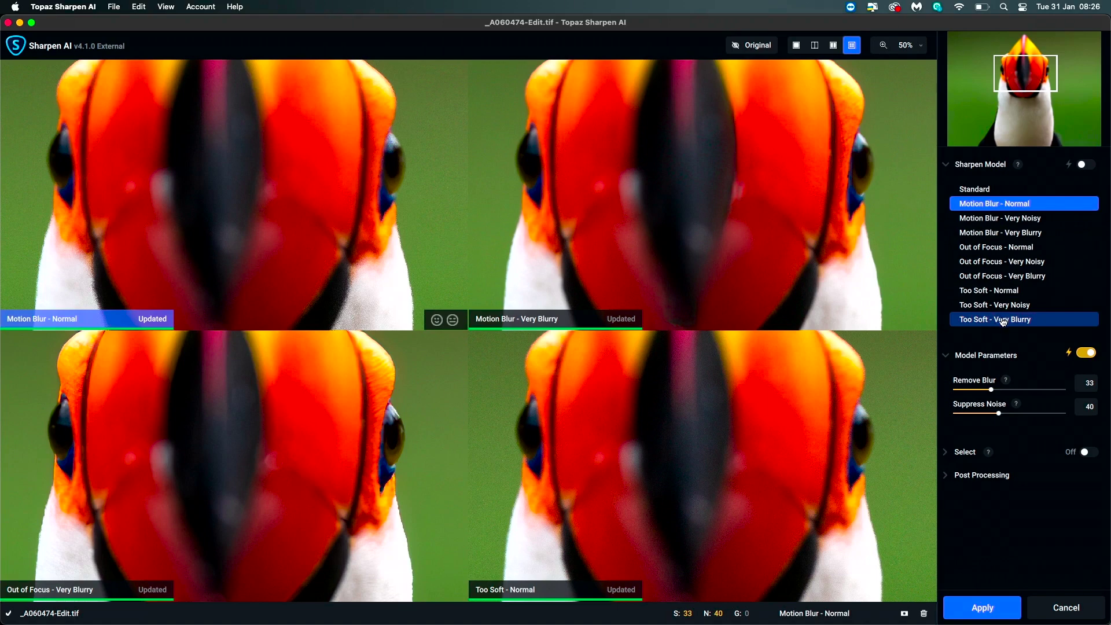
{"action": "left_click", "coordinate": [1037, 310]}
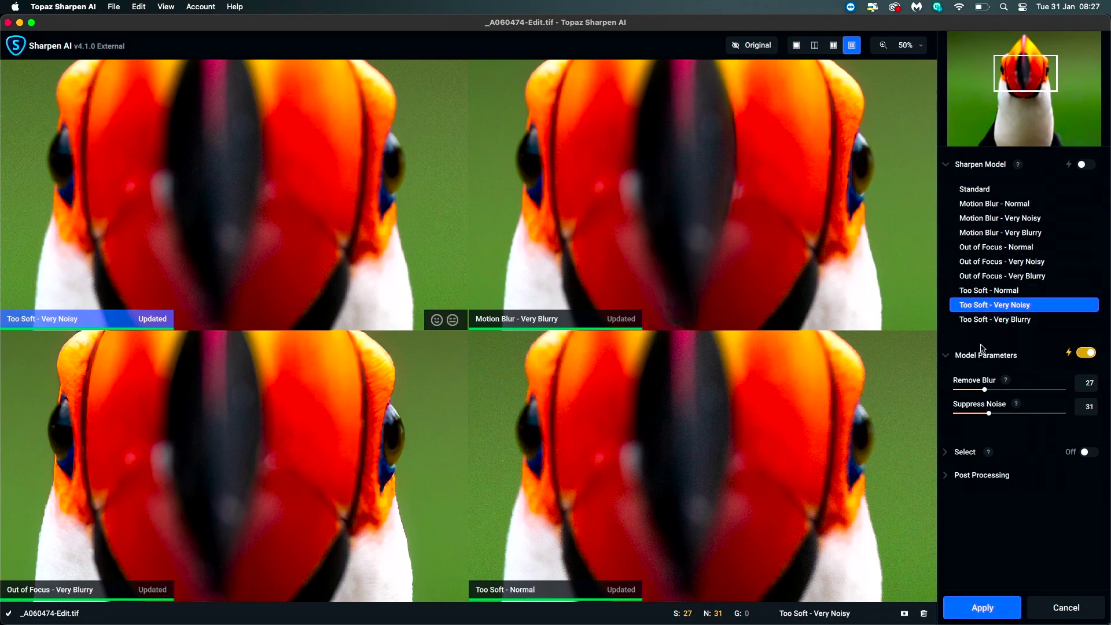
- Switch to the split before/after view, select the Out of Focus - Very Blurry model, and place the divider down the beak's centre
{"action": "left_click", "coordinate": [814, 46]}
{"action": "left_click_drag", "start_coordinate": [471, 310], "coordinate": [831, 342]}
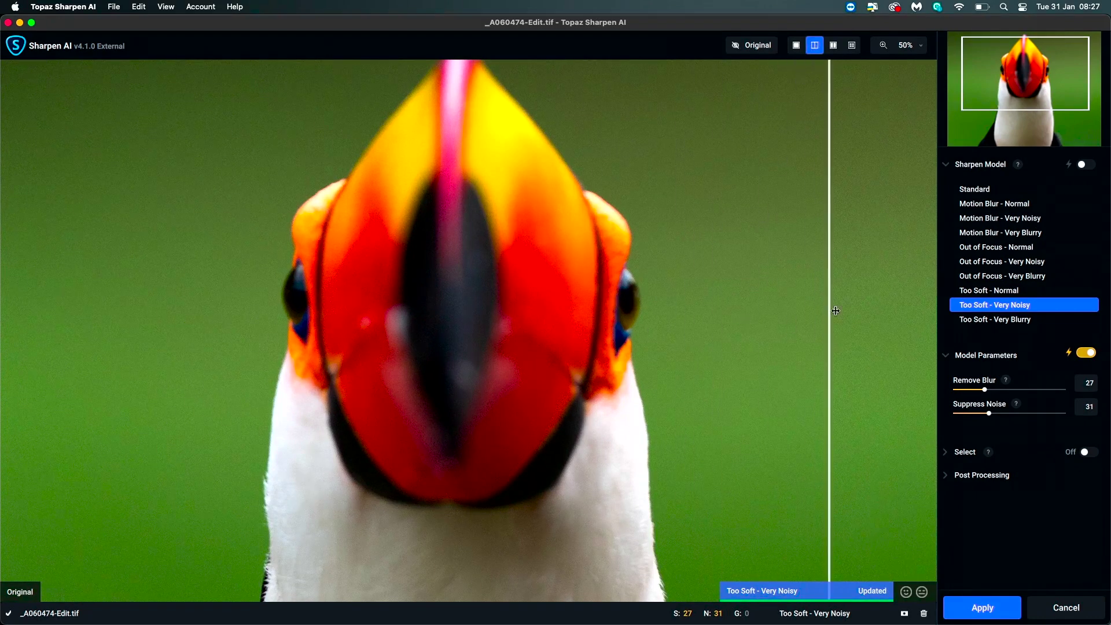
{"action": "left_click_drag", "start_coordinate": [831, 306], "coordinate": [812, 406]}
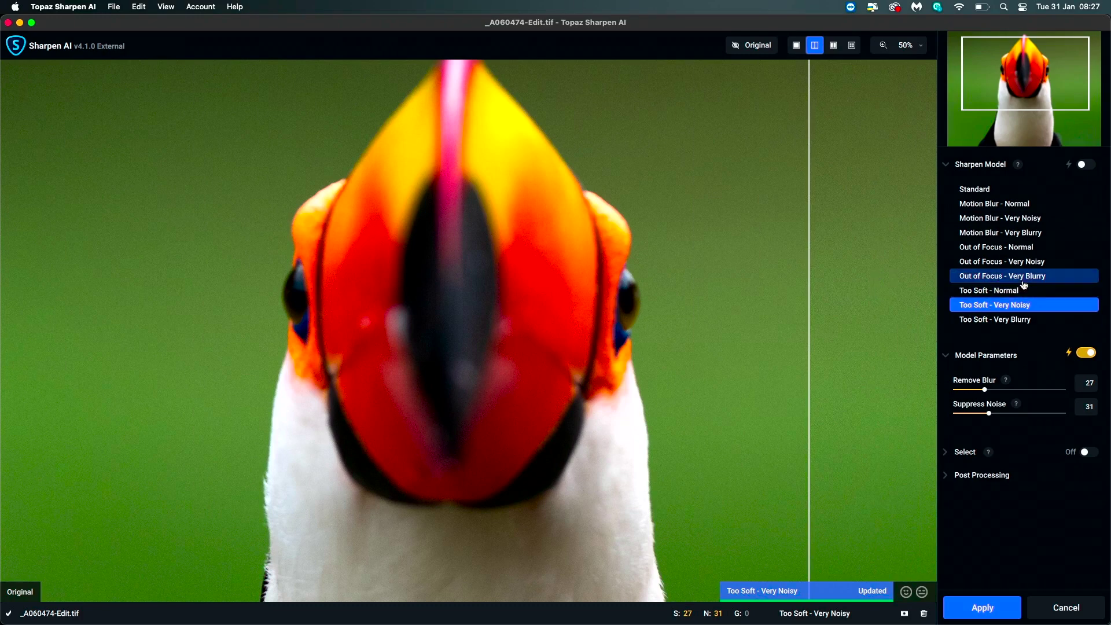
{"action": "left_click", "coordinate": [994, 280]}
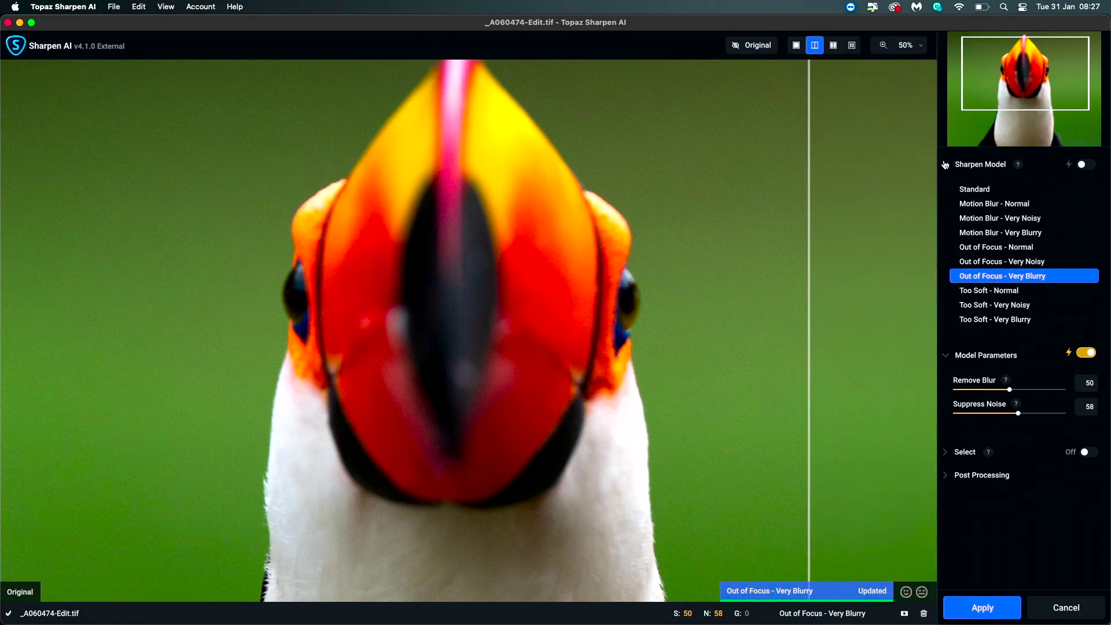
{"action": "left_click_drag", "start_coordinate": [811, 187], "coordinate": [455, 194]}
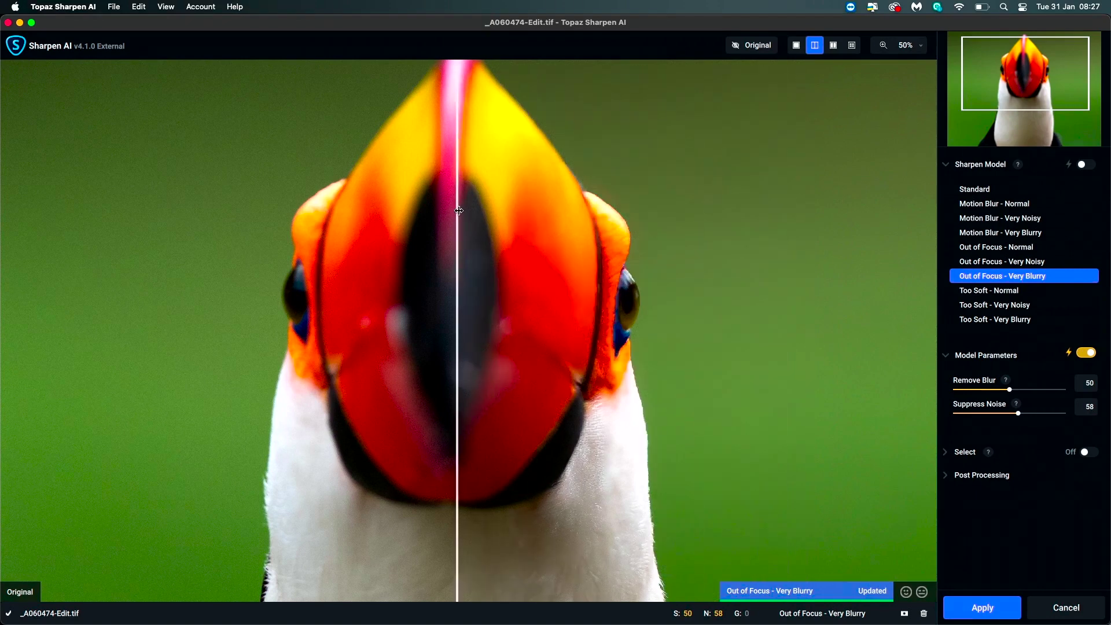
- Try the automatically recommended sharpening model in the split view, then return to manual model selection
{"action": "left_click", "coordinate": [1081, 166]}
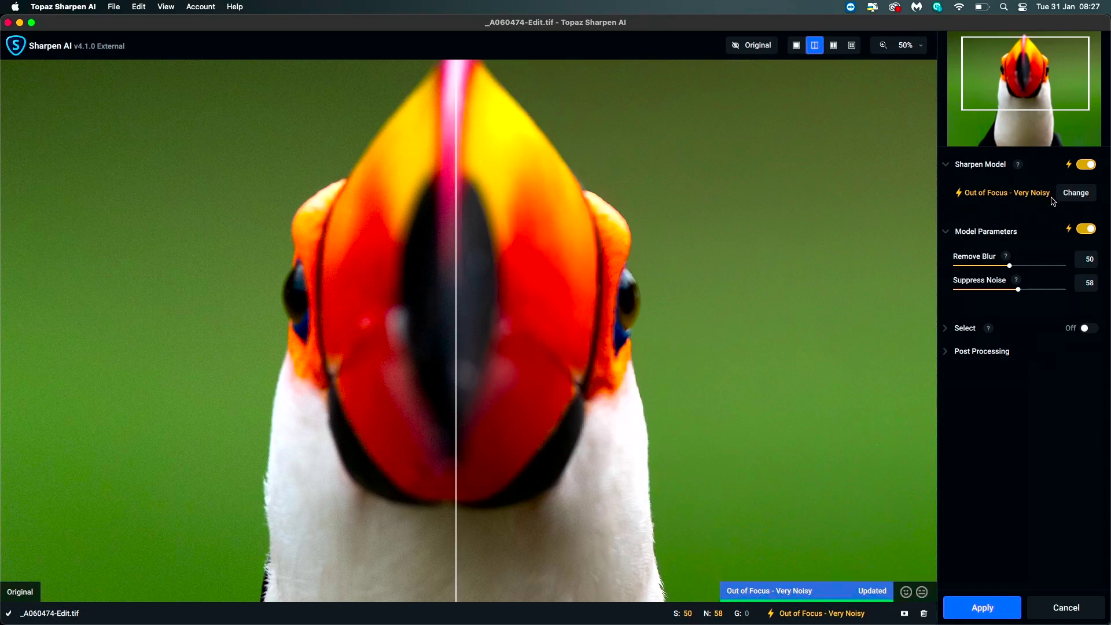
{"action": "mouse_move", "coordinate": [453, 264]}
{"action": "left_mouse_down"}
{"action": "mouse_move", "coordinate": [682, 268]}
{"action": "mouse_move", "coordinate": [220, 254]}
{"action": "mouse_move", "coordinate": [681, 271]}
{"action": "mouse_move", "coordinate": [370, 285]}
{"action": "mouse_move", "coordinate": [696, 278]}
{"action": "mouse_move", "coordinate": [396, 262]}
{"action": "mouse_move", "coordinate": [461, 269]}
{"action": "mouse_move", "coordinate": [457, 277]}
{"action": "left_mouse_up"}
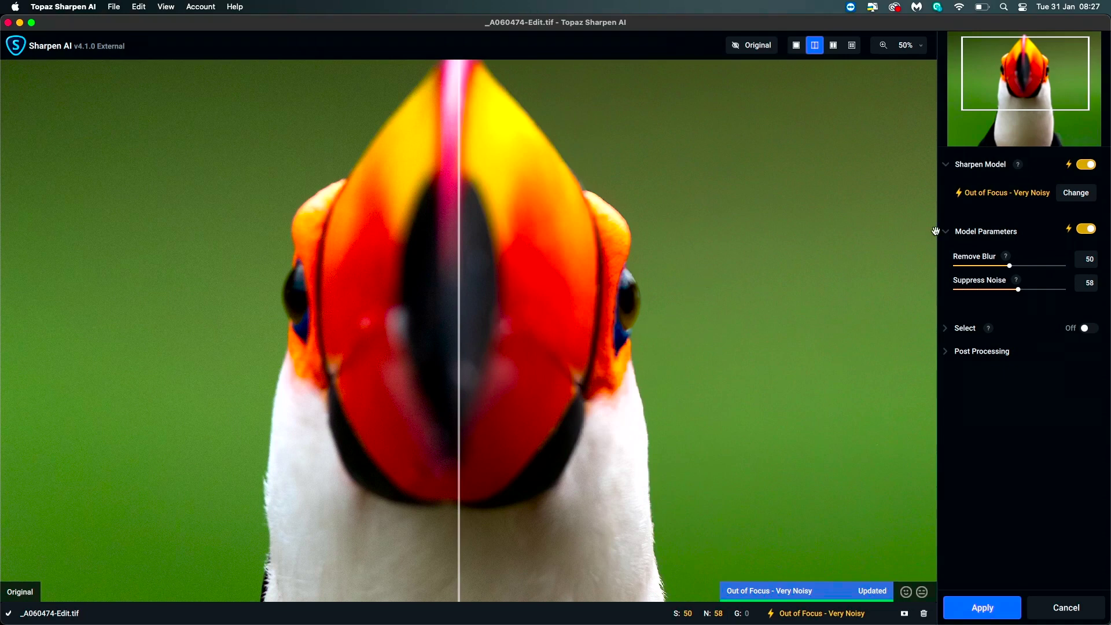
{"action": "left_click", "coordinate": [1076, 193]}
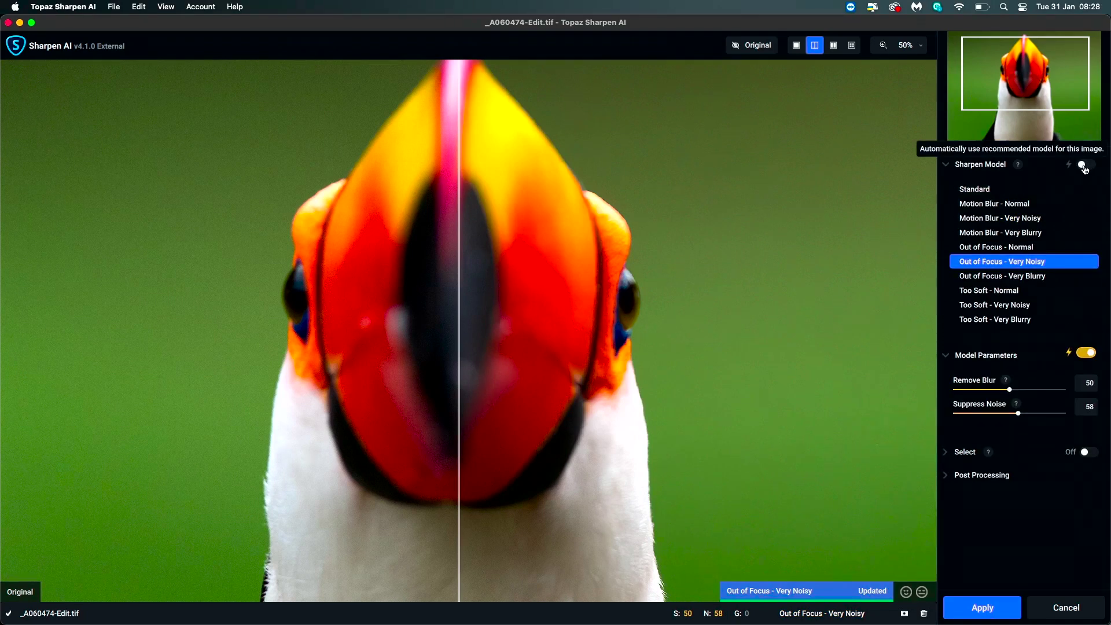
{"action": "left_click", "coordinate": [1084, 166]}
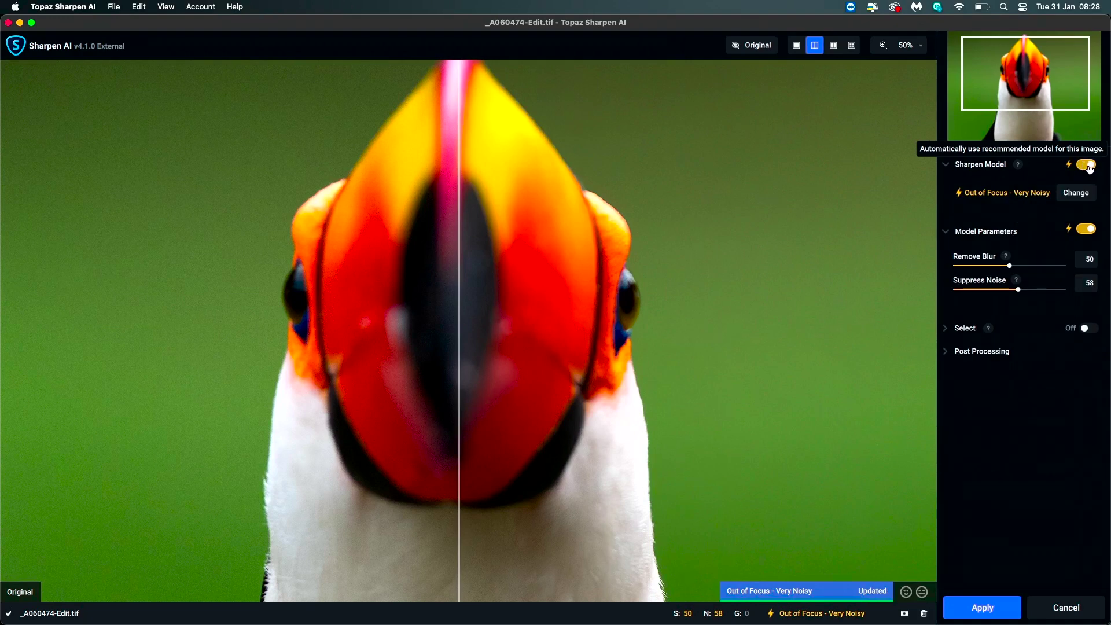
{"action": "left_click", "coordinate": [1088, 167]}
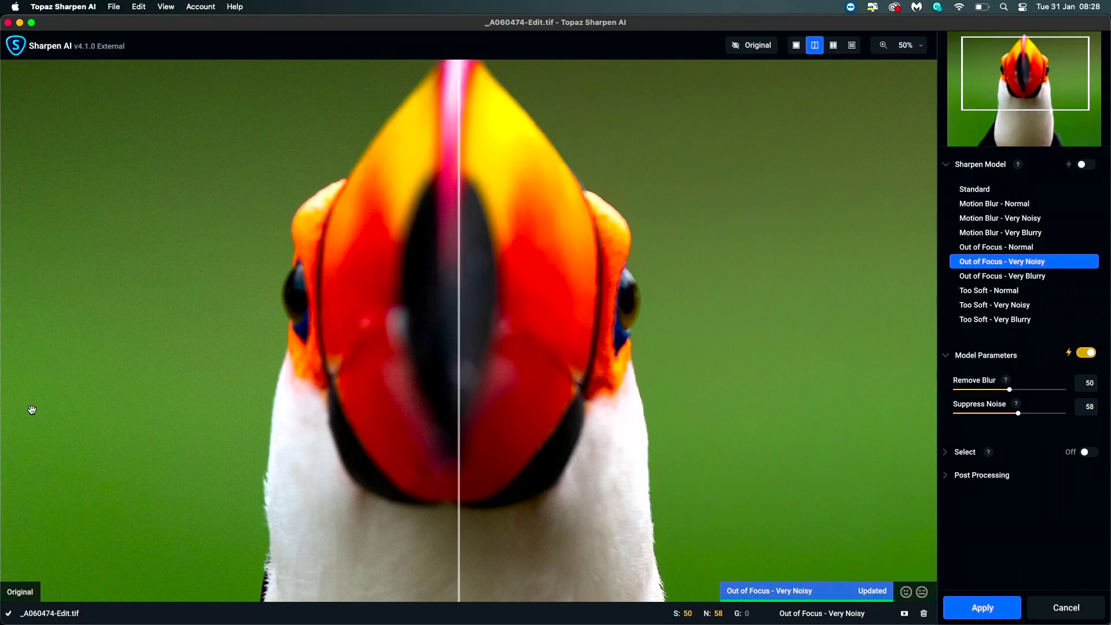
- Select the Out of Focus - Very Blurry model, compare it across the divider, and collapse the Sharpen Model section
{"action": "left_click", "coordinate": [1044, 276]}
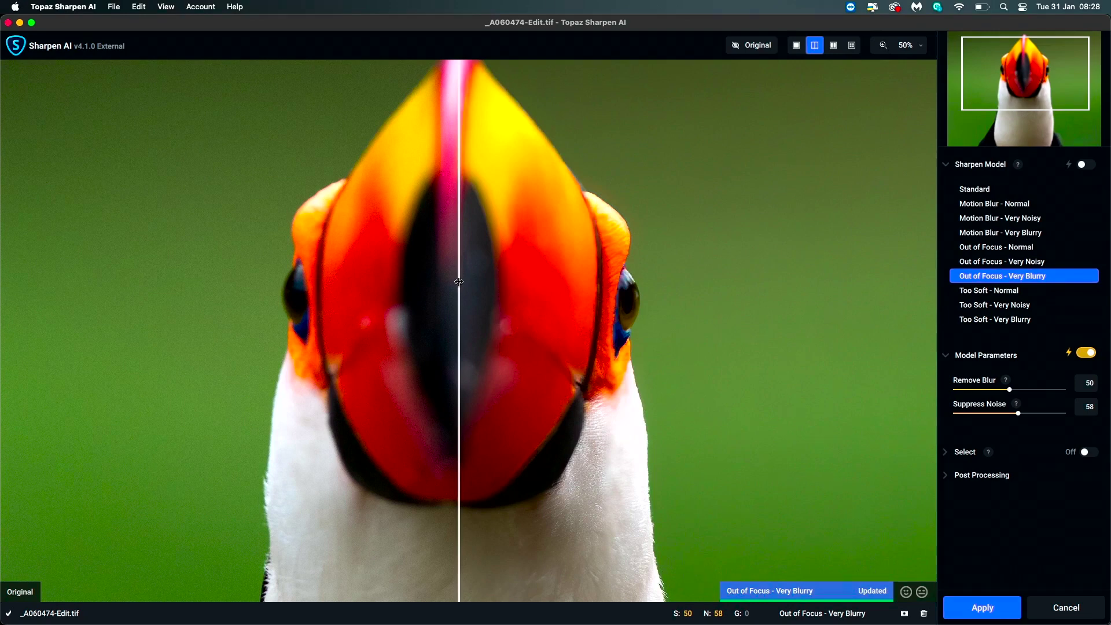
{"action": "mouse_move", "coordinate": [459, 282]}
{"action": "left_mouse_down"}
{"action": "mouse_move", "coordinate": [696, 301]}
{"action": "mouse_move", "coordinate": [727, 317]}
{"action": "mouse_move", "coordinate": [182, 325]}
{"action": "mouse_move", "coordinate": [663, 344]}
{"action": "mouse_move", "coordinate": [205, 382]}
{"action": "mouse_move", "coordinate": [116, 370]}
{"action": "mouse_move", "coordinate": [572, 347]}
{"action": "mouse_move", "coordinate": [674, 324]}
{"action": "mouse_move", "coordinate": [378, 298]}
{"action": "mouse_move", "coordinate": [133, 255]}
{"action": "mouse_move", "coordinate": [700, 288]}
{"action": "mouse_move", "coordinate": [733, 302]}
{"action": "mouse_move", "coordinate": [261, 289]}
{"action": "mouse_move", "coordinate": [452, 278]}
{"action": "left_mouse_up"}
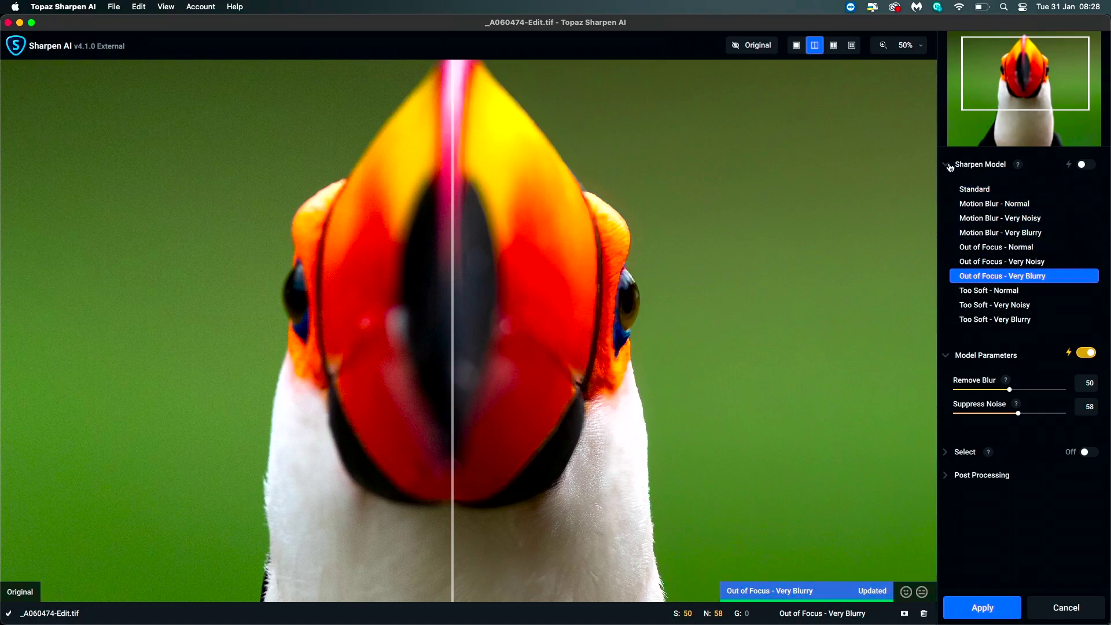
{"action": "left_click", "coordinate": [948, 165]}
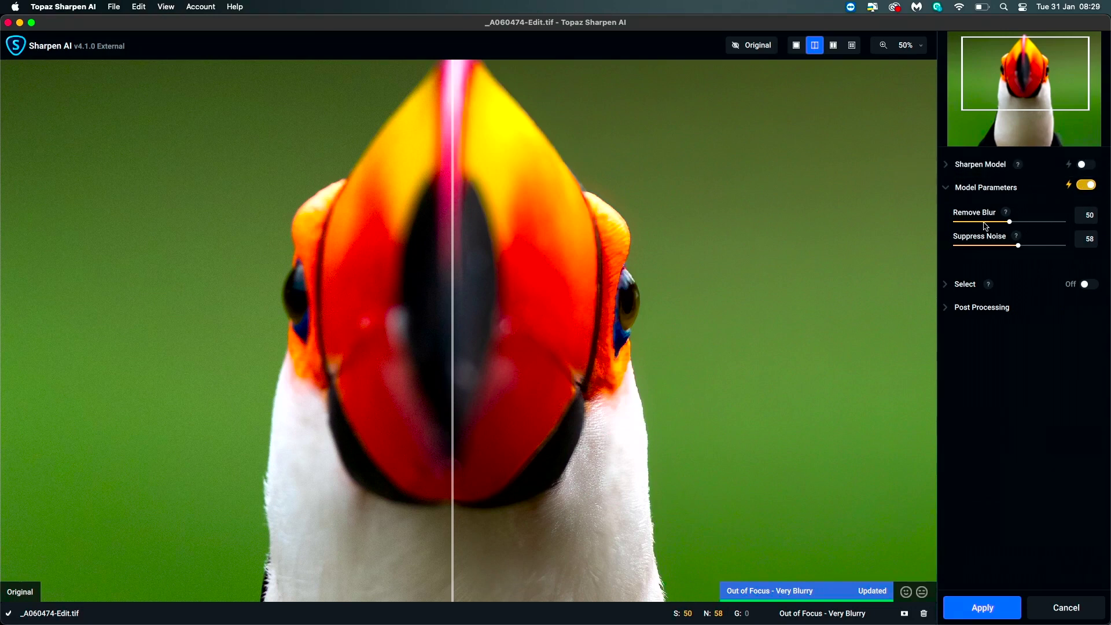
- Try the automatic model parameters off and on, then raise Remove Blur and Suppress Noise to 100 each
{"action": "left_click", "coordinate": [1090, 189]}
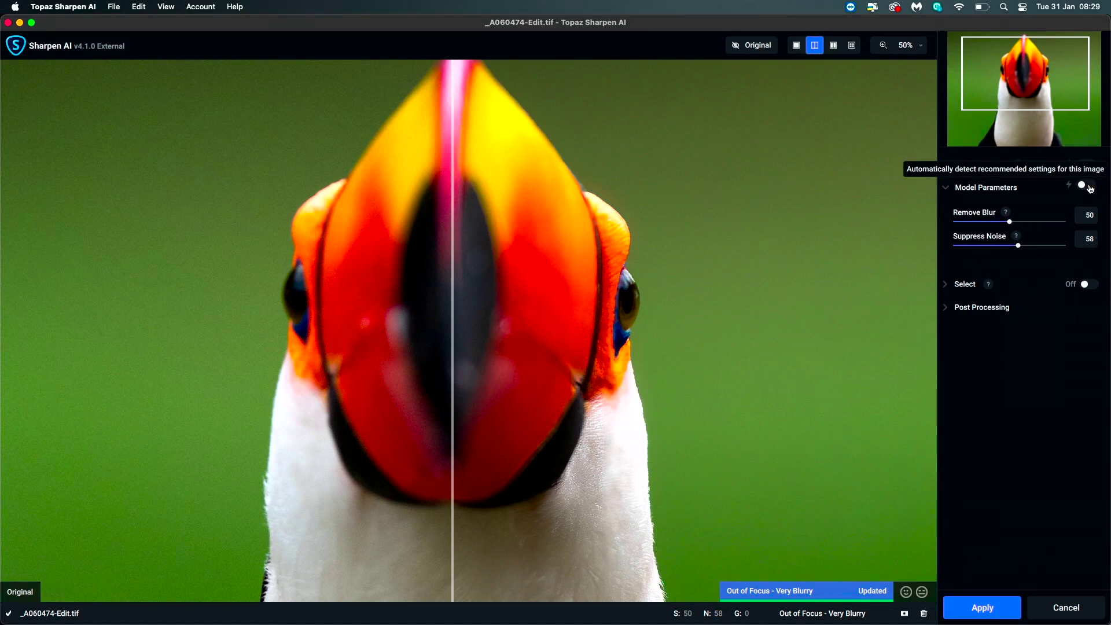
{"action": "left_click", "coordinate": [1086, 185]}
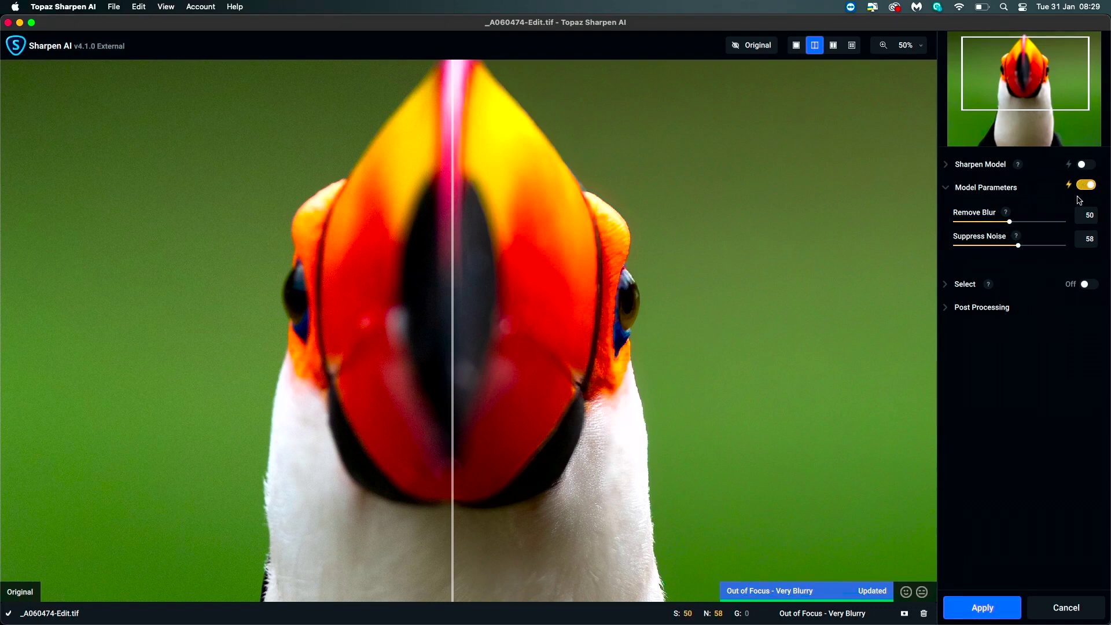
{"action": "left_click_drag", "start_coordinate": [1009, 226], "coordinate": [1048, 237]}
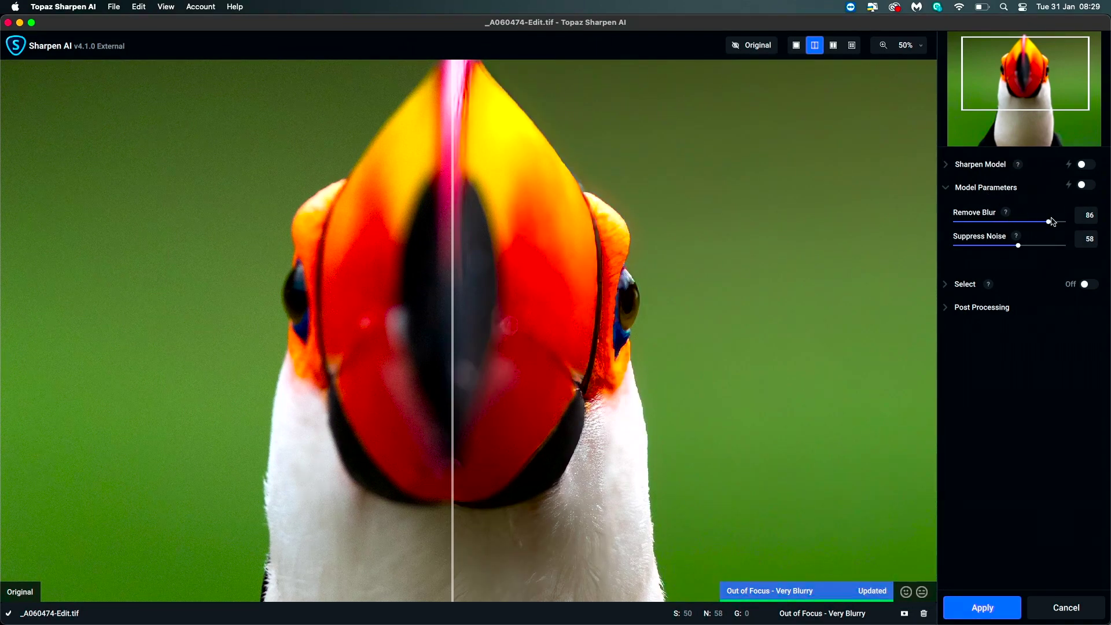
{"action": "left_click_drag", "start_coordinate": [1052, 222], "coordinate": [1065, 224]}
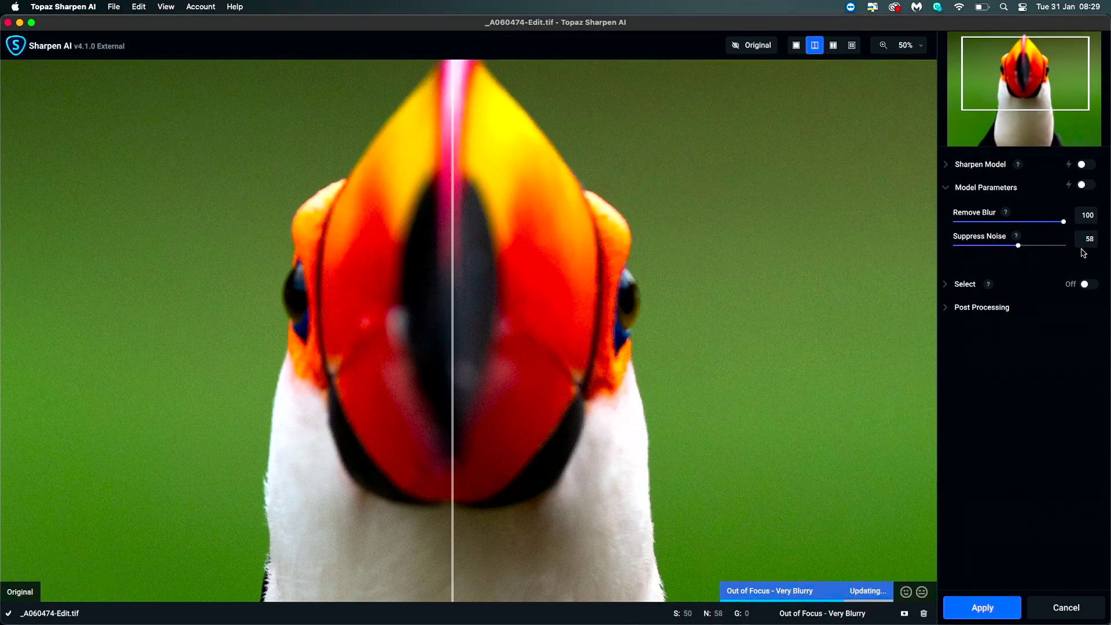
{"action": "left_click_drag", "start_coordinate": [1020, 249], "coordinate": [1083, 258]}
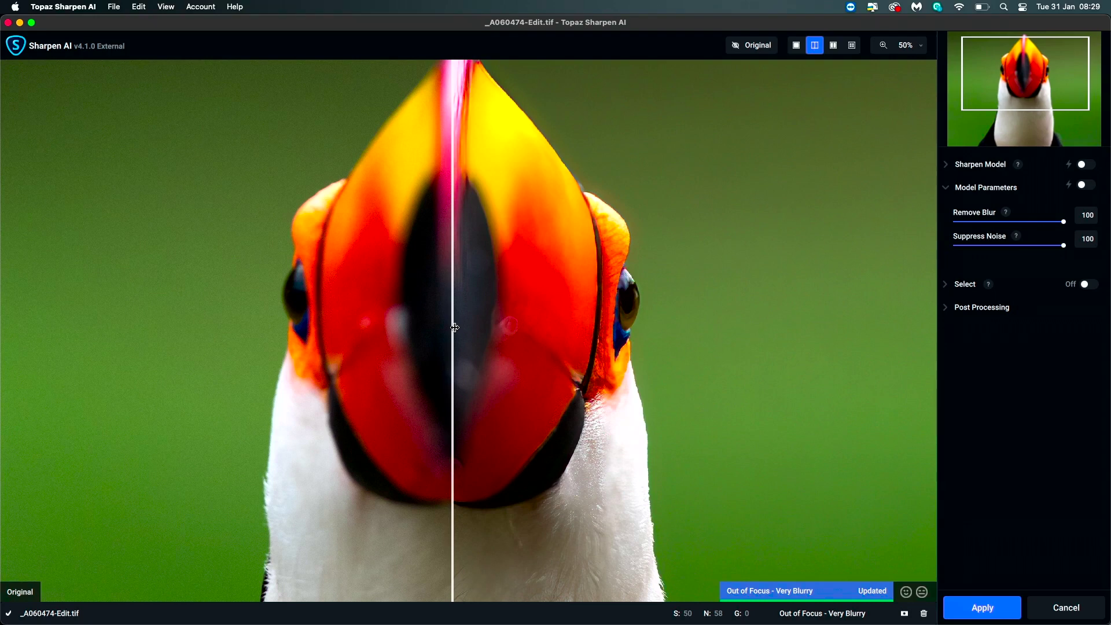
- Extend the sharpened side across the whole toucan and zoom the preview to 98%
{"action": "left_click_drag", "start_coordinate": [455, 327], "coordinate": [87, 292]}
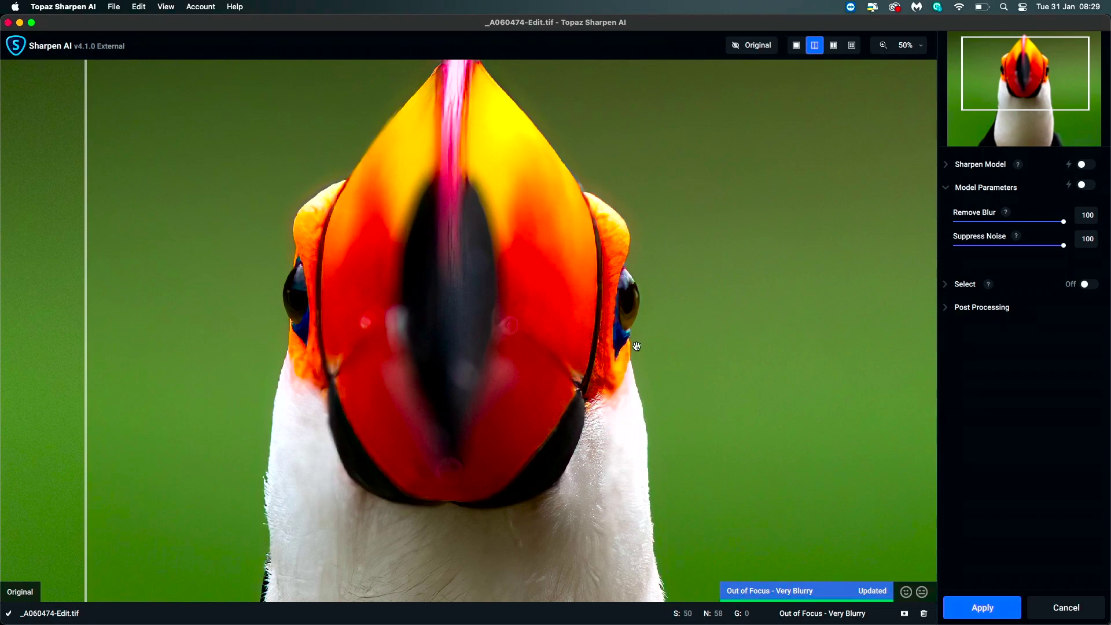
{"action": "left_click", "coordinate": [918, 46]}
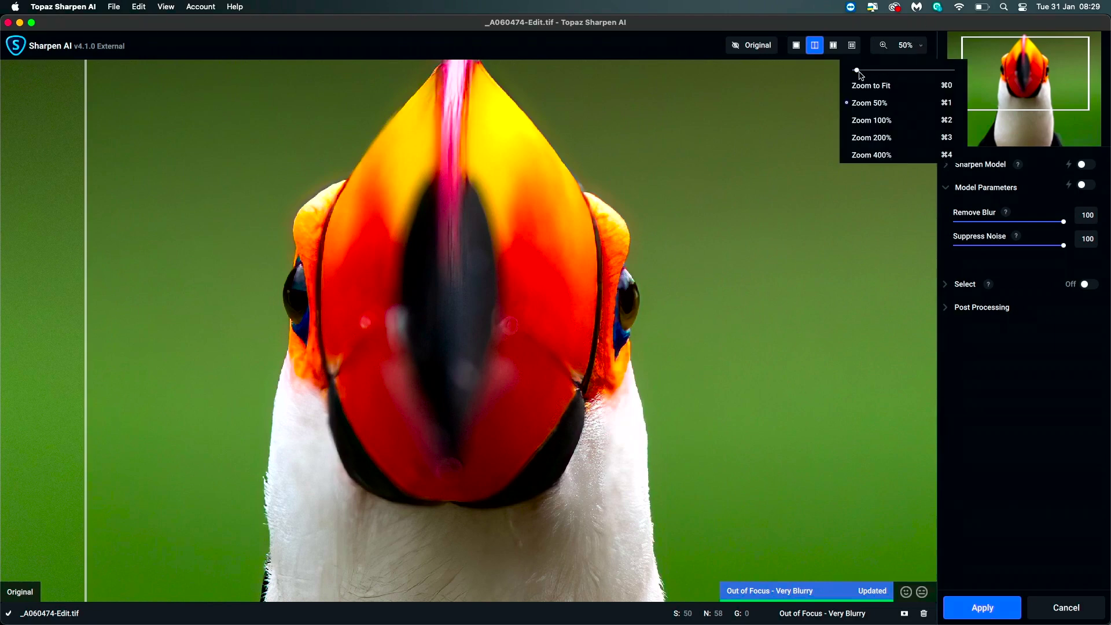
{"action": "left_click", "coordinate": [861, 72]}
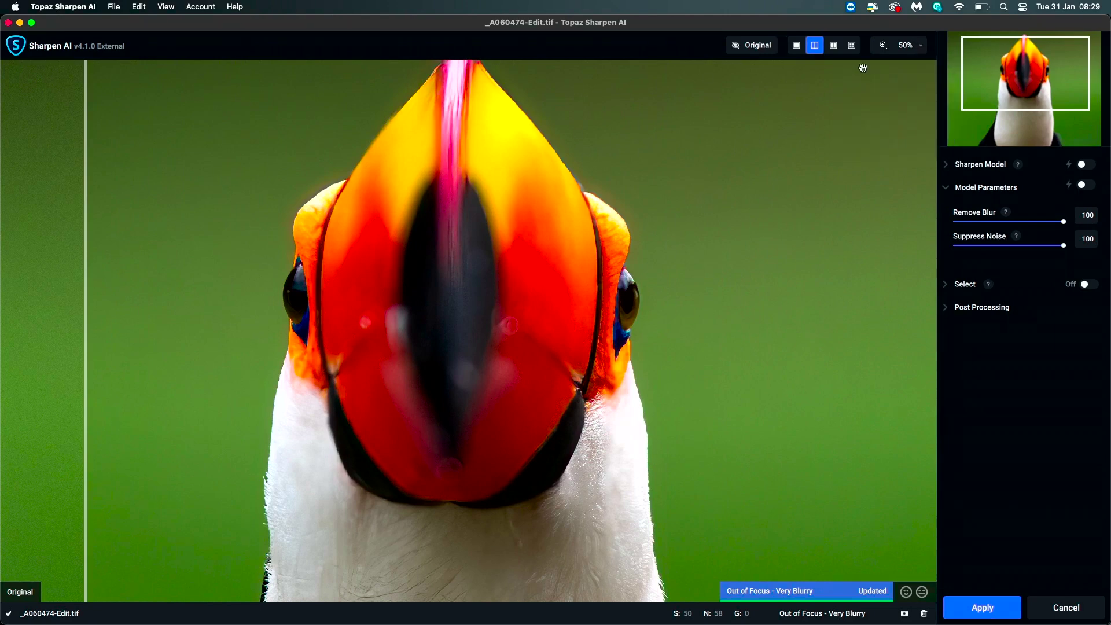
{"action": "left_click", "coordinate": [923, 51]}
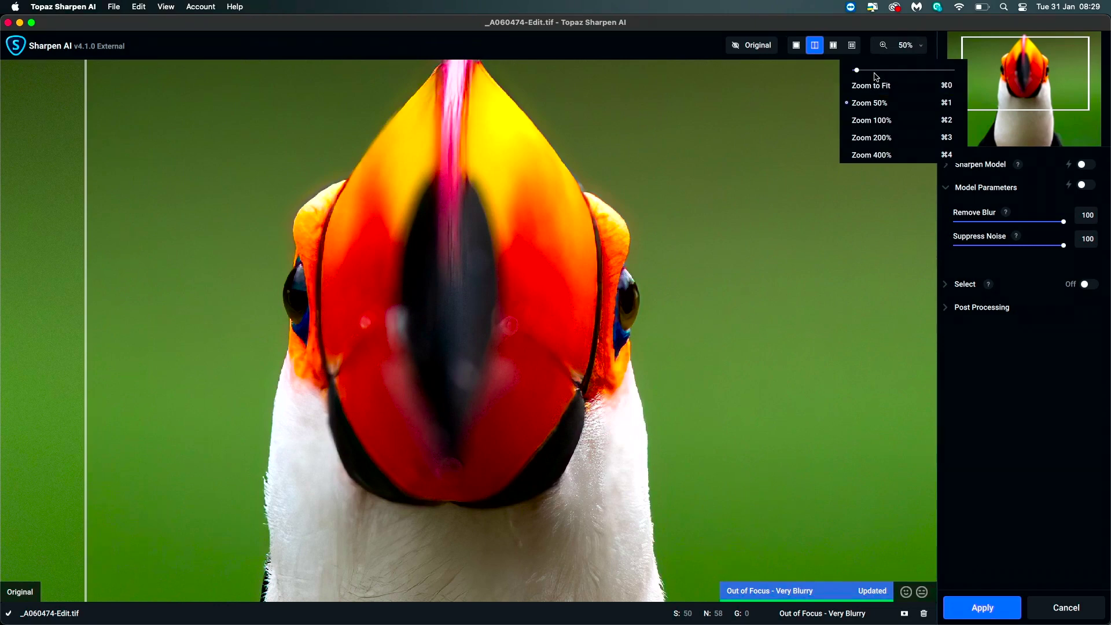
{"action": "left_click", "coordinate": [874, 73]}
{"action": "left_click", "coordinate": [927, 57]}
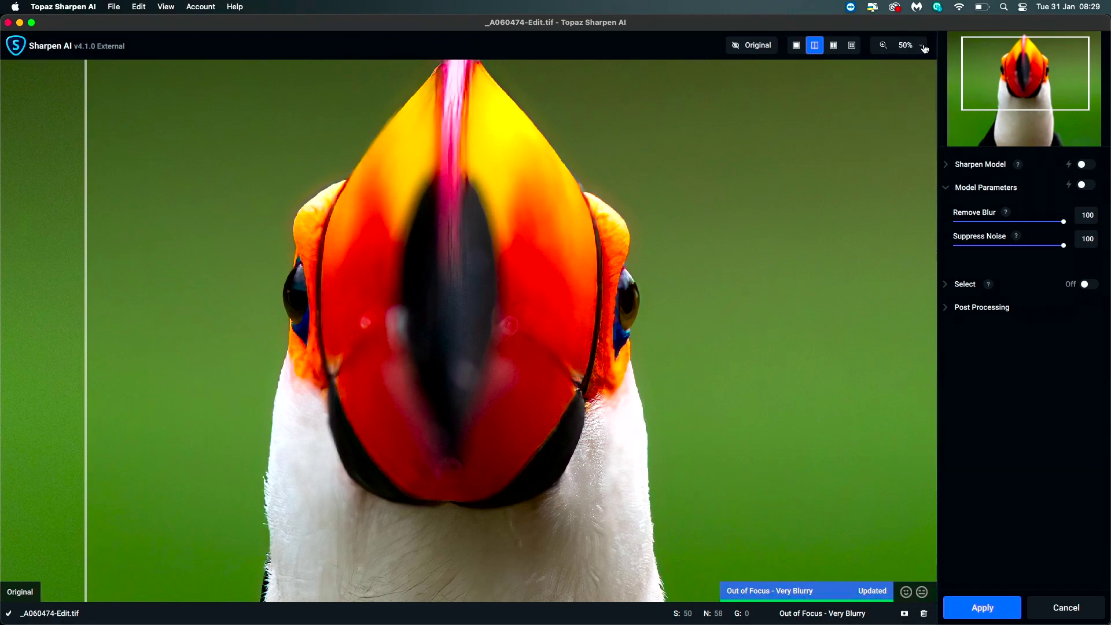
{"action": "left_click", "coordinate": [923, 49]}
{"action": "left_click_drag", "start_coordinate": [854, 70], "coordinate": [861, 71]}
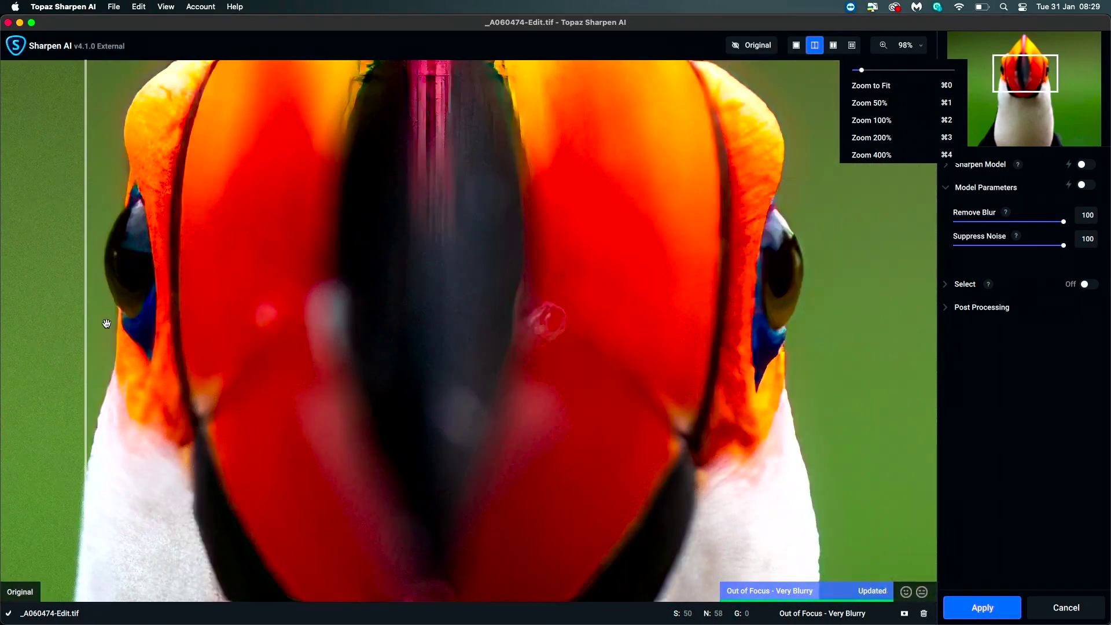
- Examine the maximum-strength sharpening on the toucan's neck feathers, beak and eyes, and compare it with the original across the divider
{"action": "left_click_drag", "start_coordinate": [86, 321], "coordinate": [54, 319]}
{"action": "left_click_drag", "start_coordinate": [575, 337], "coordinate": [377, 112]}
{"action": "left_click_drag", "start_coordinate": [503, 328], "coordinate": [559, 182]}
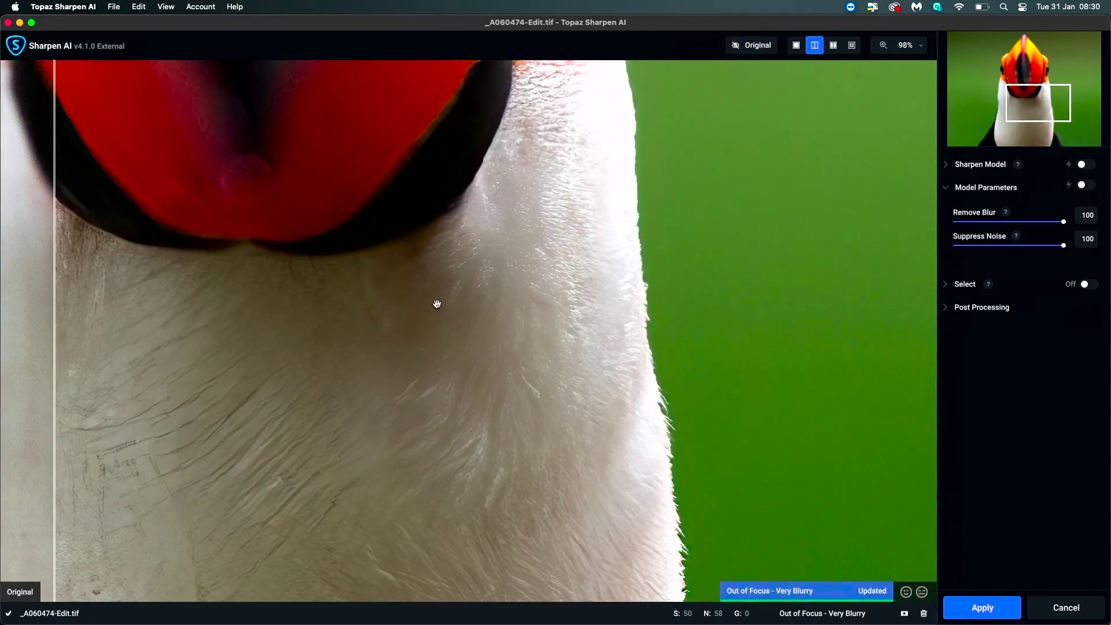
{"action": "left_click_drag", "start_coordinate": [437, 304], "coordinate": [595, 318]}
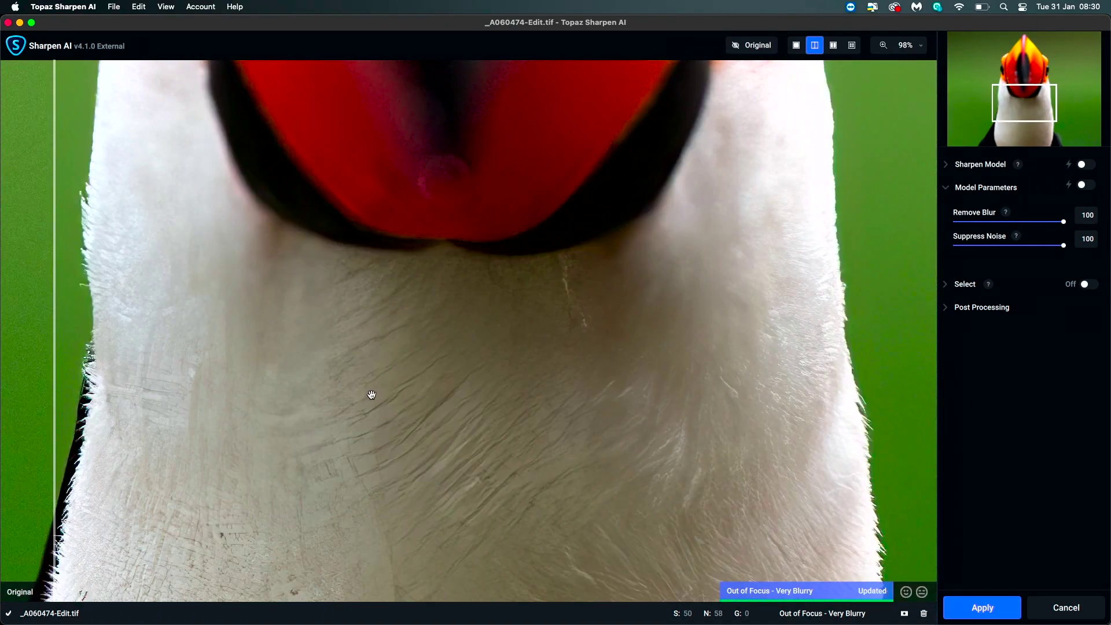
{"action": "left_click_drag", "start_coordinate": [498, 322], "coordinate": [484, 275]}
{"action": "left_click_drag", "start_coordinate": [503, 228], "coordinate": [496, 483]}
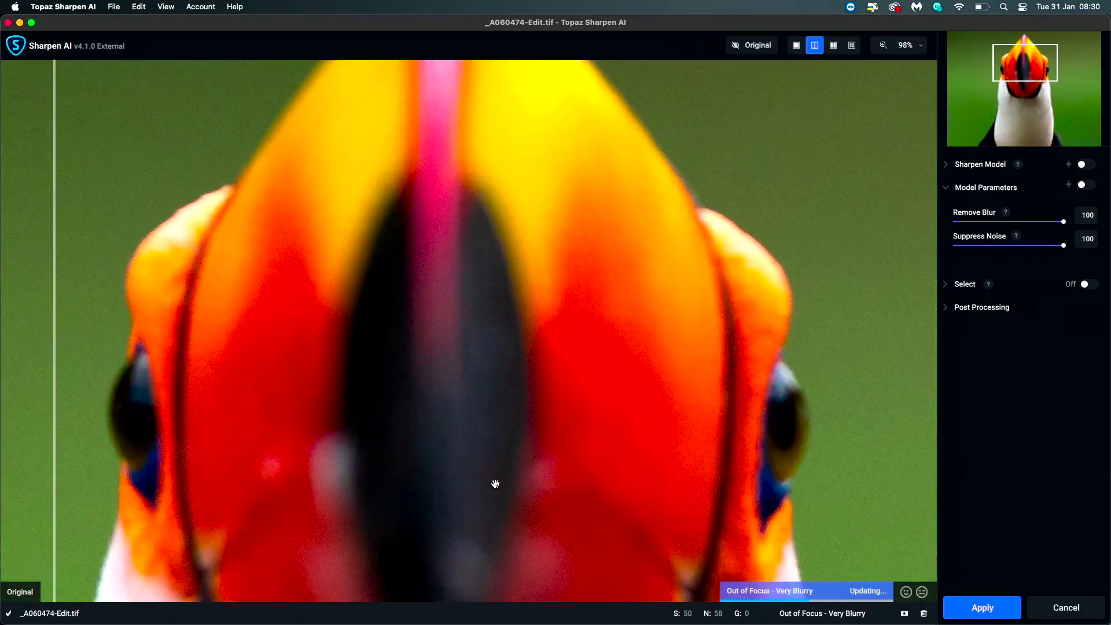
{"action": "left_click_drag", "start_coordinate": [444, 252], "coordinate": [444, 373]}
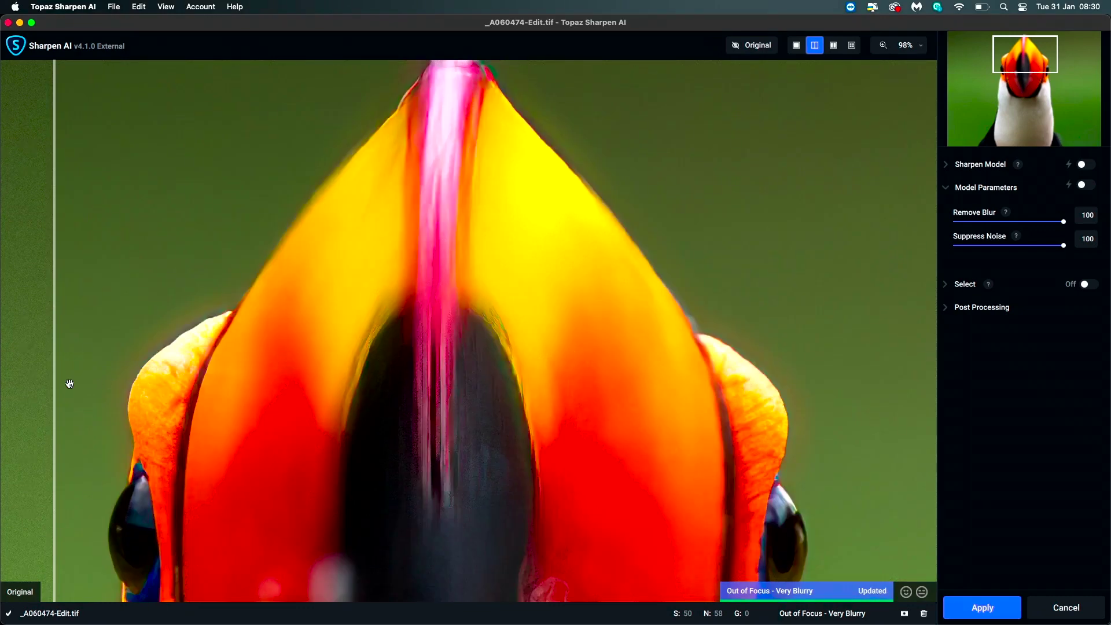
{"action": "left_click_drag", "start_coordinate": [55, 389], "coordinate": [70, 217]}
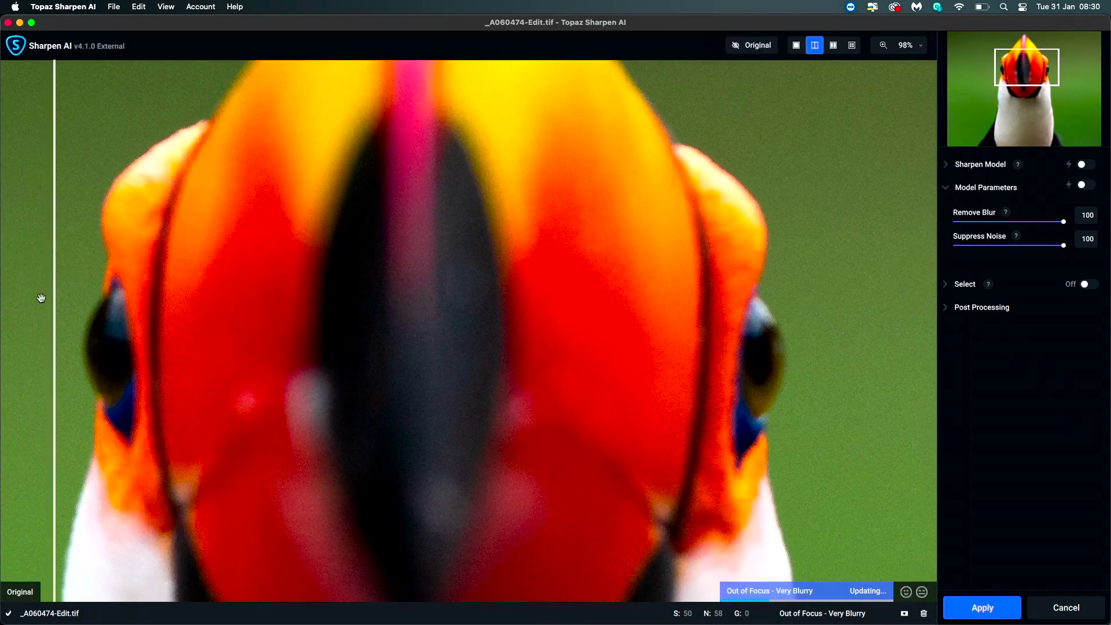
{"action": "left_click_drag", "start_coordinate": [54, 303], "coordinate": [411, 334]}
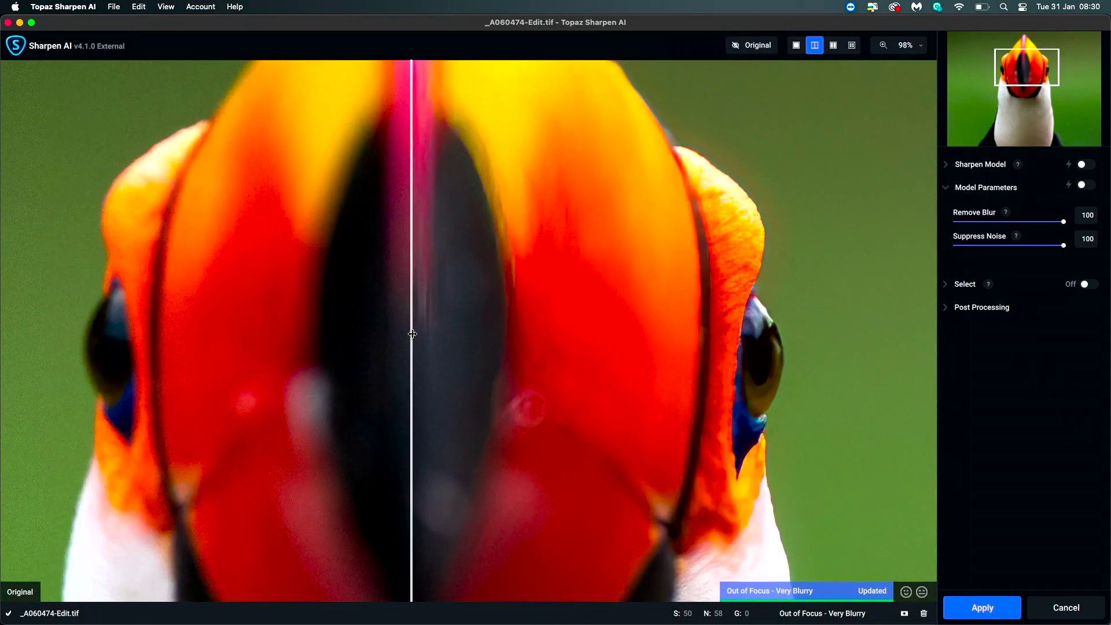
- Reset the model parameters to the automatic values, then set Suppress Noise to 37 and Remove Blur to 55
{"action": "left_click", "coordinate": [1089, 185]}
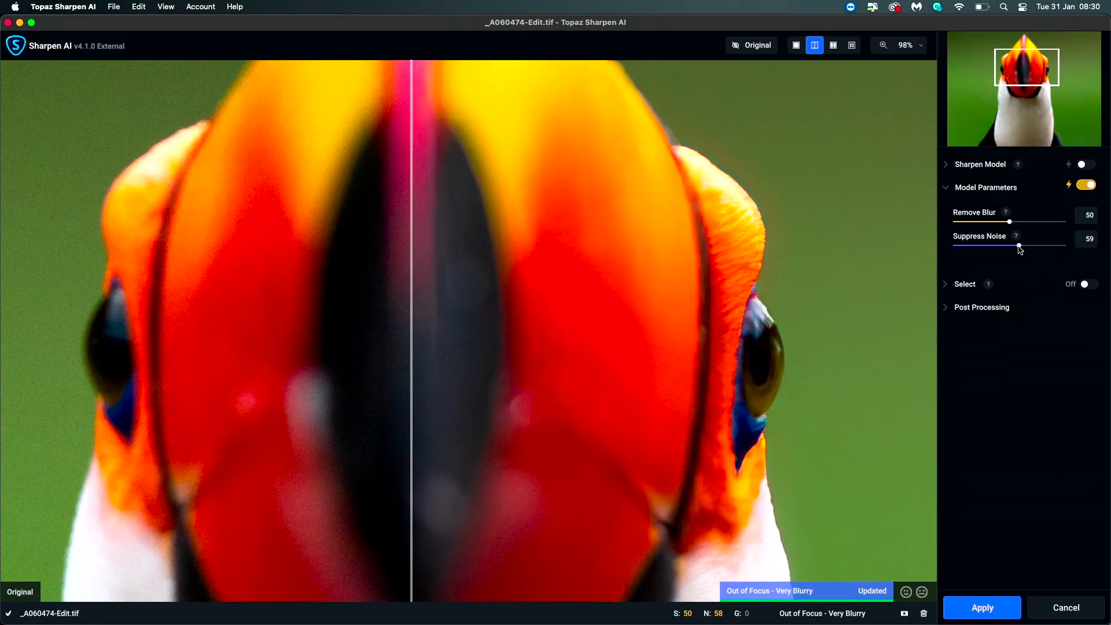
{"action": "left_click_drag", "start_coordinate": [1019, 248], "coordinate": [996, 250]}
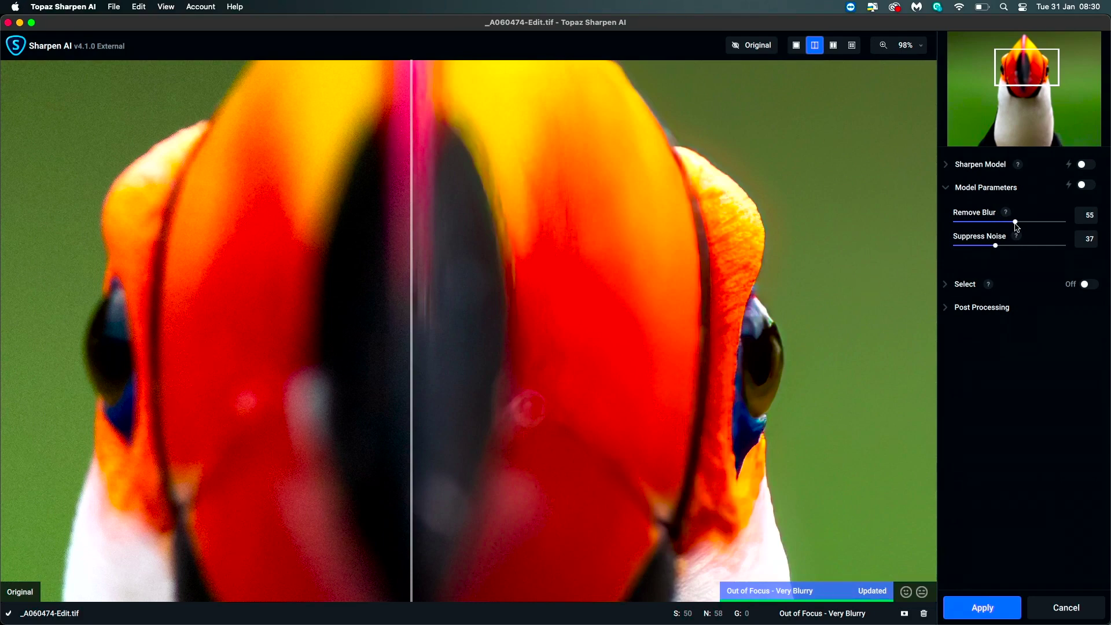
{"action": "left_click", "coordinate": [1015, 222]}
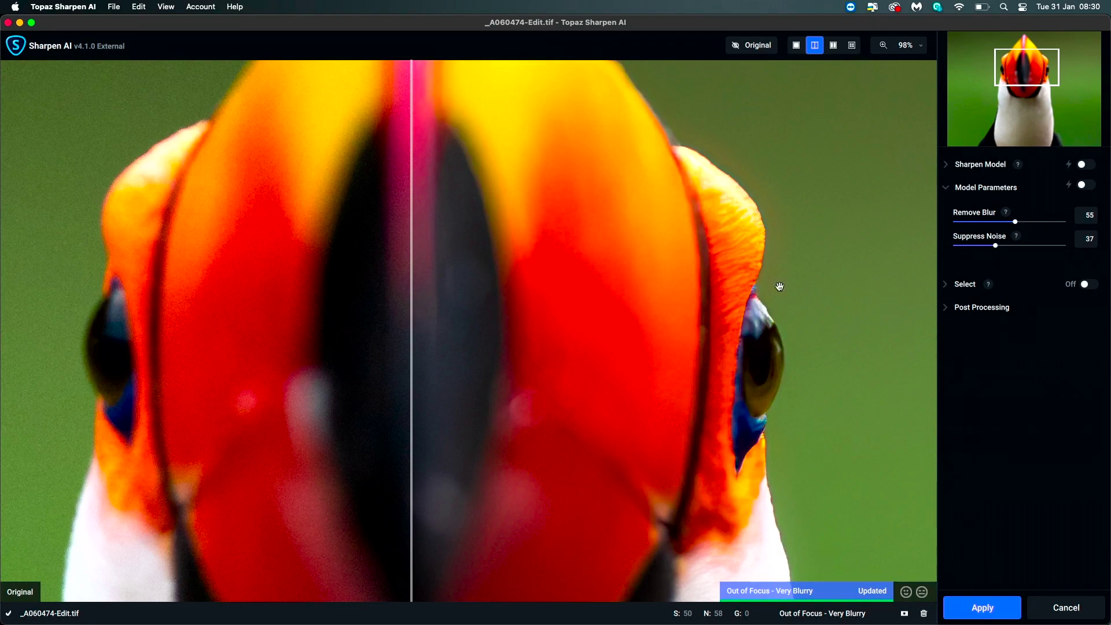
- Compare the sharpened eye with the original, then view the toucan's head at 50% zoom
{"action": "left_click", "coordinate": [740, 345]}
{"action": "left_click", "coordinate": [740, 345]}
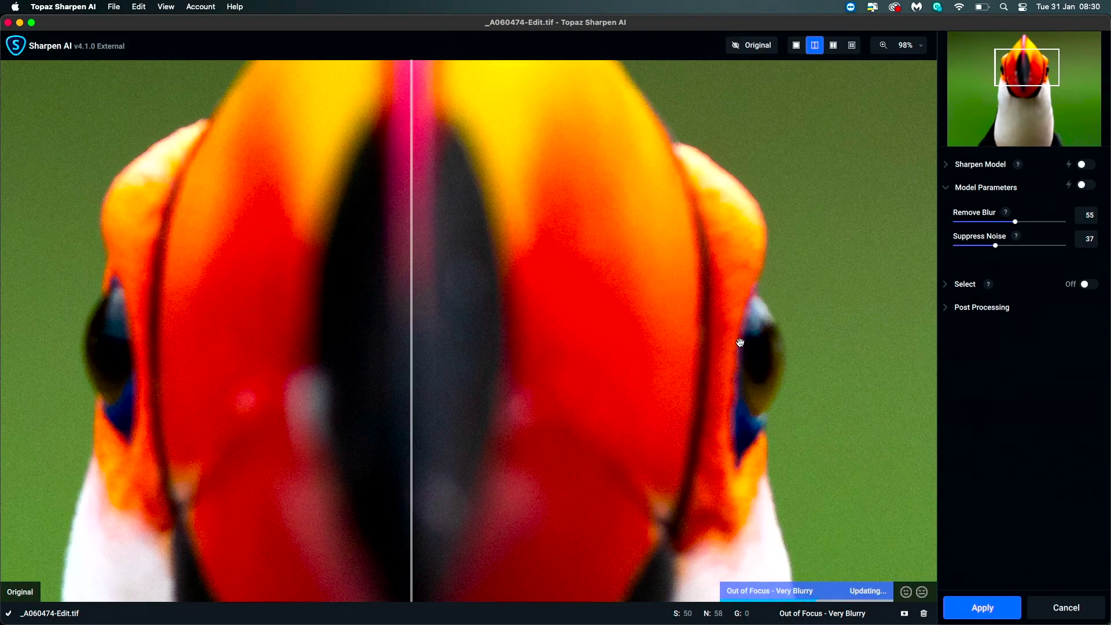
{"action": "left_click", "coordinate": [921, 46]}
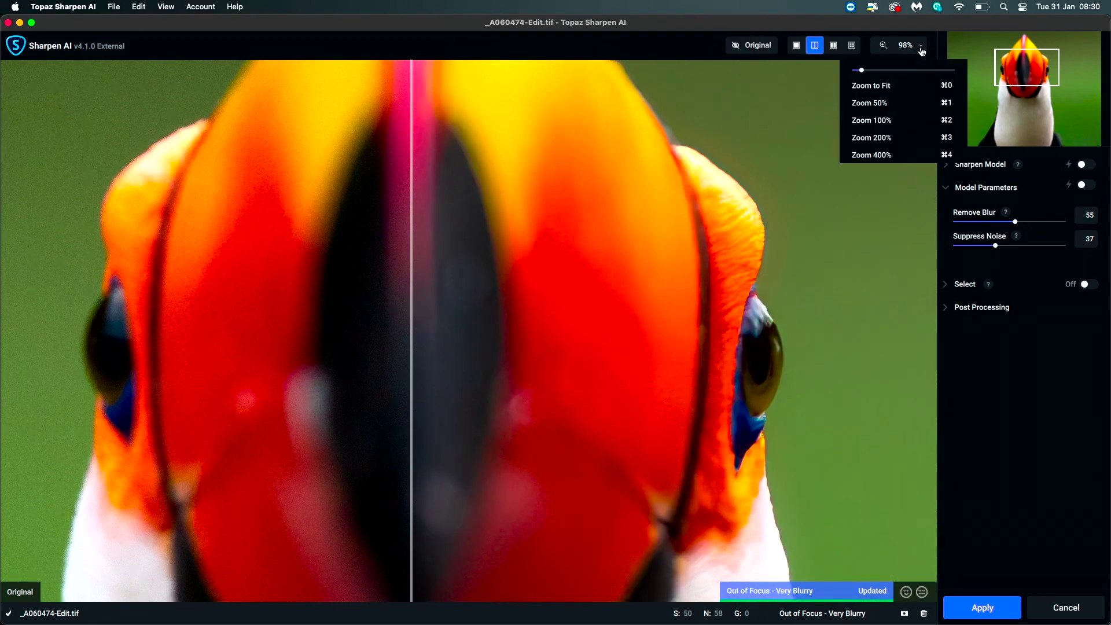
{"action": "left_click", "coordinate": [886, 102]}
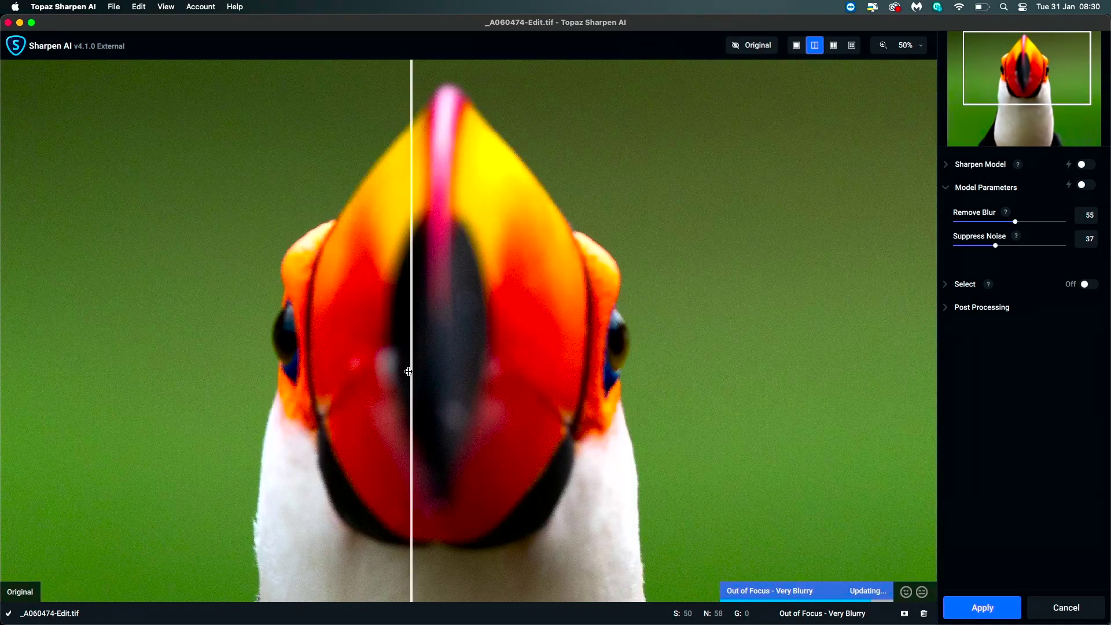
- Turn on the Auto - Subjects selection and check its mask against the toucan's head and neck
{"action": "mouse_move", "coordinate": [409, 371]}
{"action": "left_mouse_down"}
{"action": "mouse_move", "coordinate": [746, 391]}
{"action": "mouse_move", "coordinate": [278, 372]}
{"action": "mouse_move", "coordinate": [406, 354]}
{"action": "left_mouse_up"}
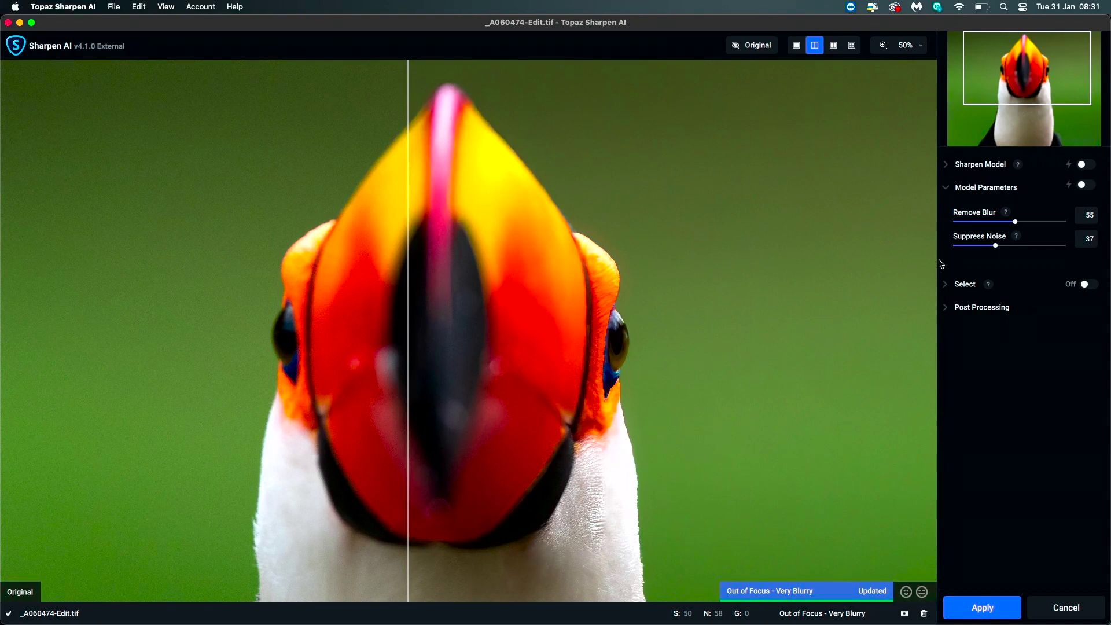
{"action": "left_click", "coordinate": [946, 189]}
{"action": "left_click", "coordinate": [944, 212]}
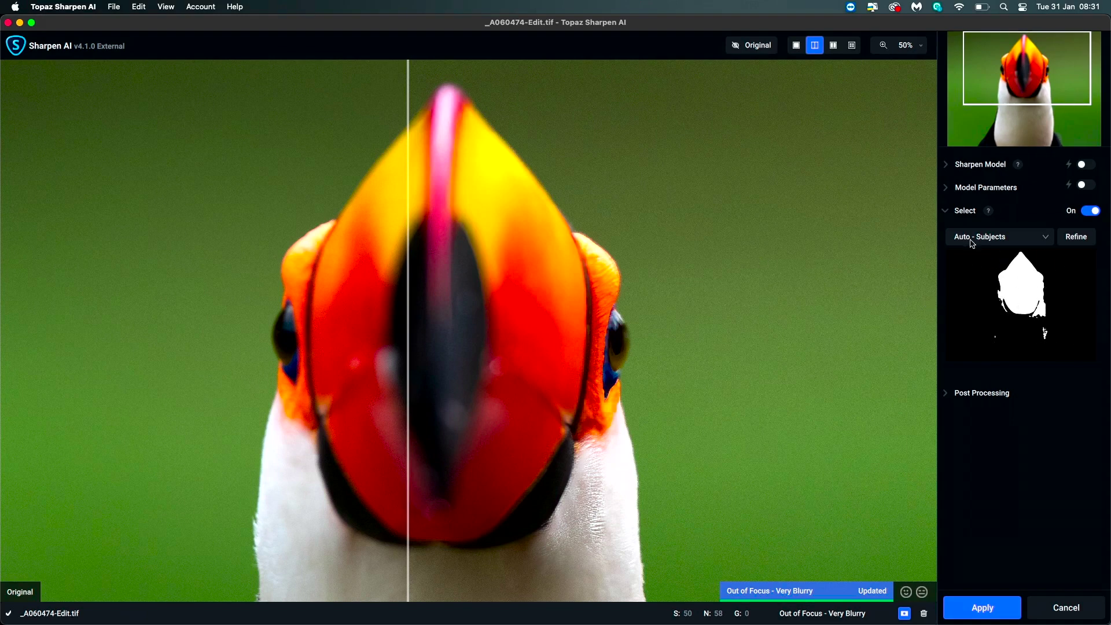
{"action": "left_click", "coordinate": [1048, 239]}
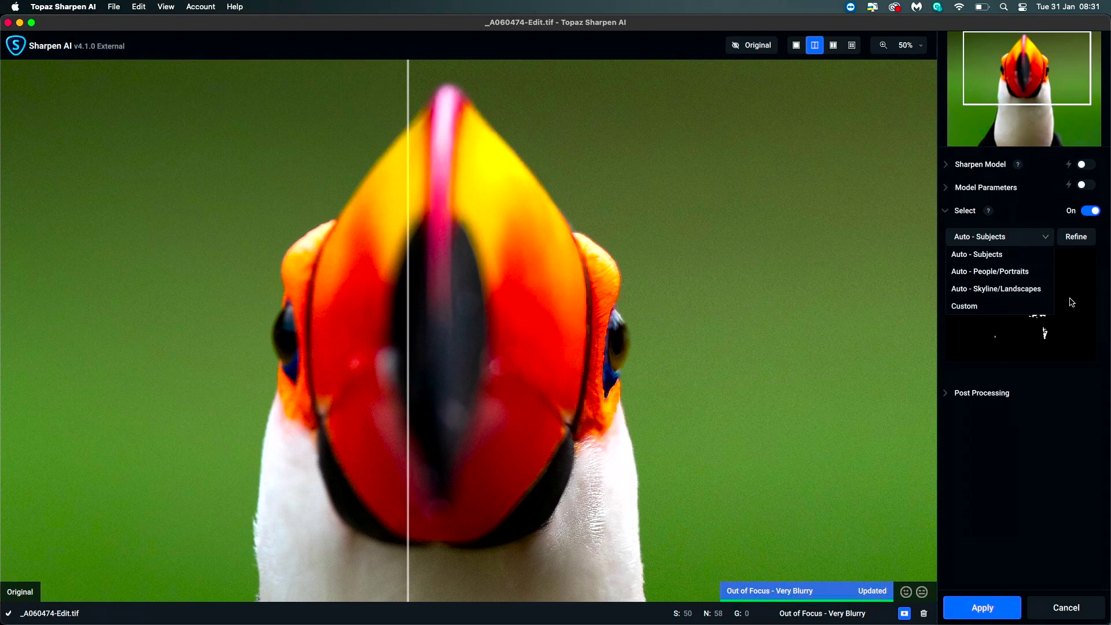
{"action": "left_click", "coordinate": [873, 387]}
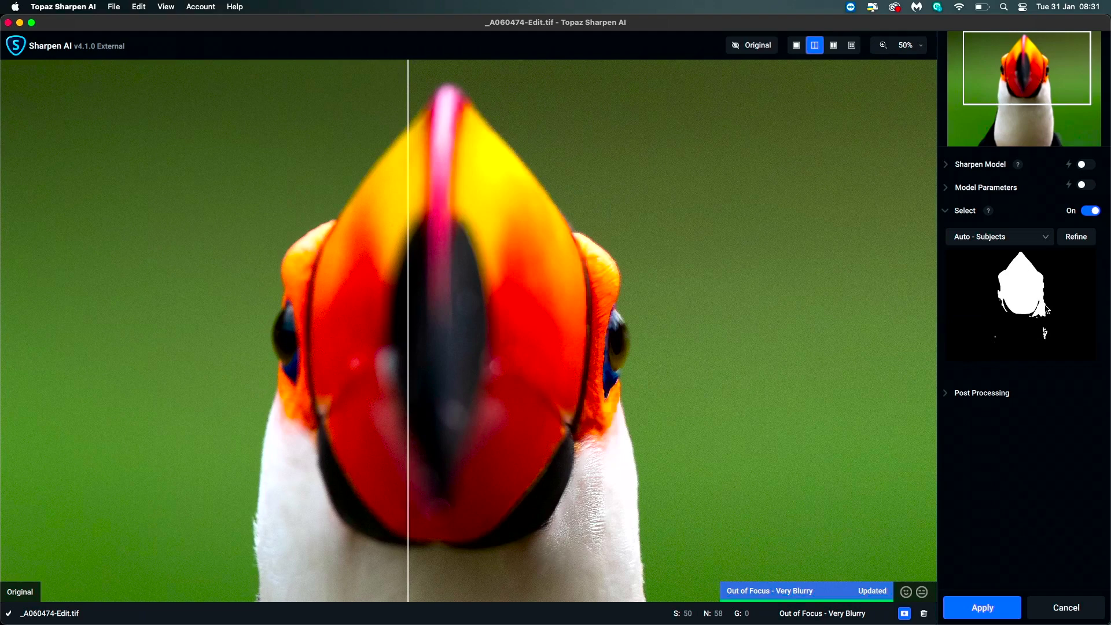
{"action": "left_click_drag", "start_coordinate": [585, 483], "coordinate": [587, 307]}
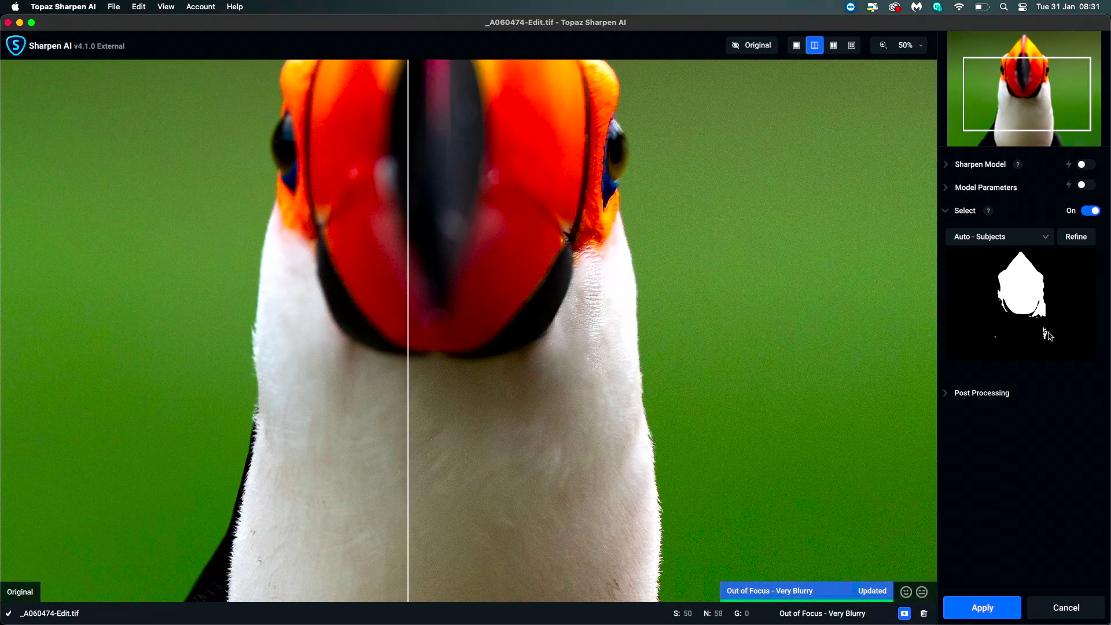
{"action": "left_click_drag", "start_coordinate": [547, 565], "coordinate": [540, 439]}
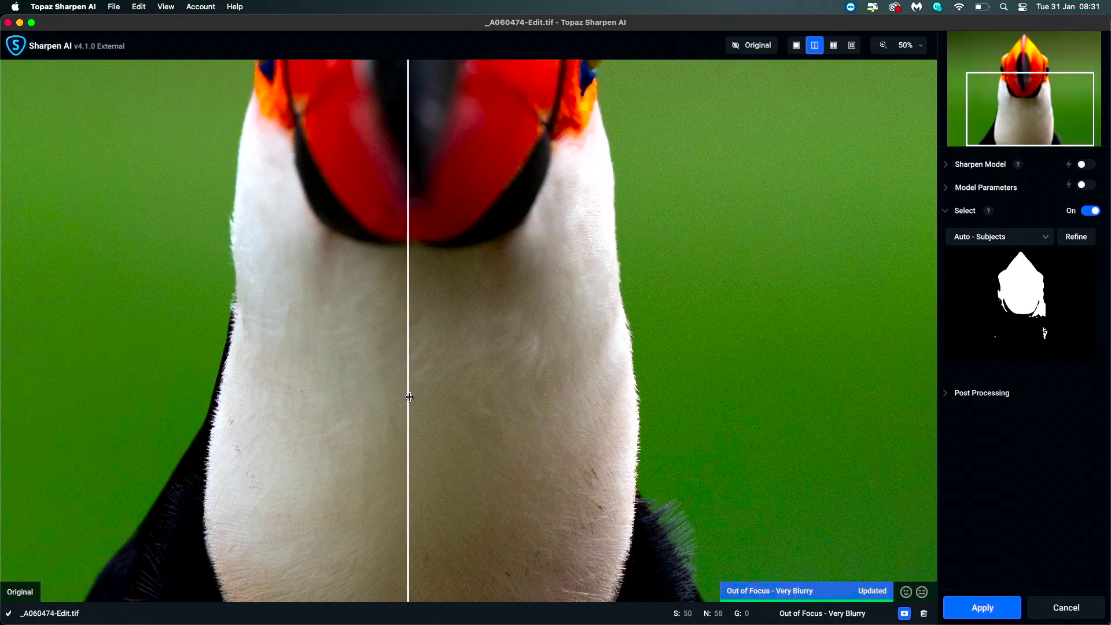
{"action": "left_click_drag", "start_coordinate": [410, 396], "coordinate": [419, 417]}
{"action": "left_click_drag", "start_coordinate": [528, 276], "coordinate": [466, 599]}
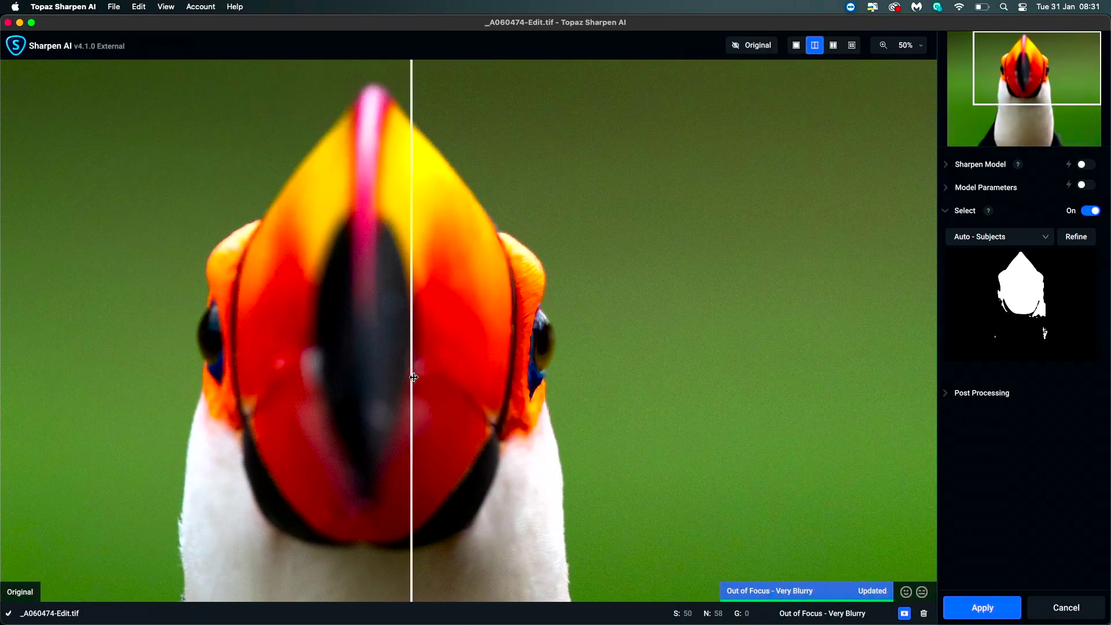
{"action": "left_click_drag", "start_coordinate": [413, 377], "coordinate": [349, 376]}
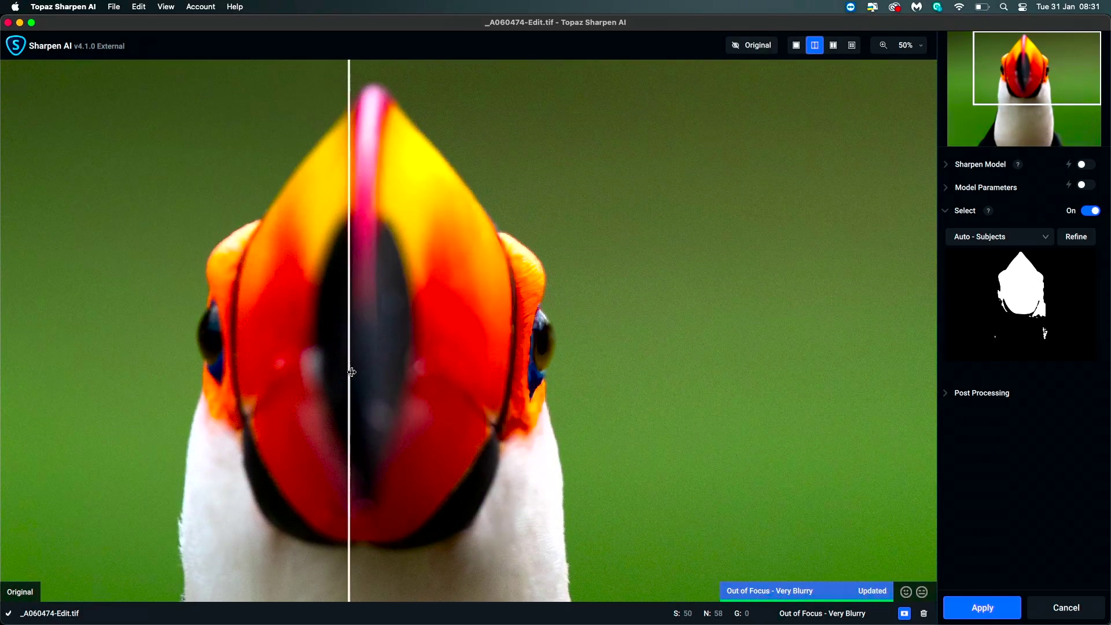
- Try refining the Auto - Subjects mask with its overlay always shown, subtracting part of the beak's black centre, and discard the changes
{"action": "left_click", "coordinate": [1047, 238]}
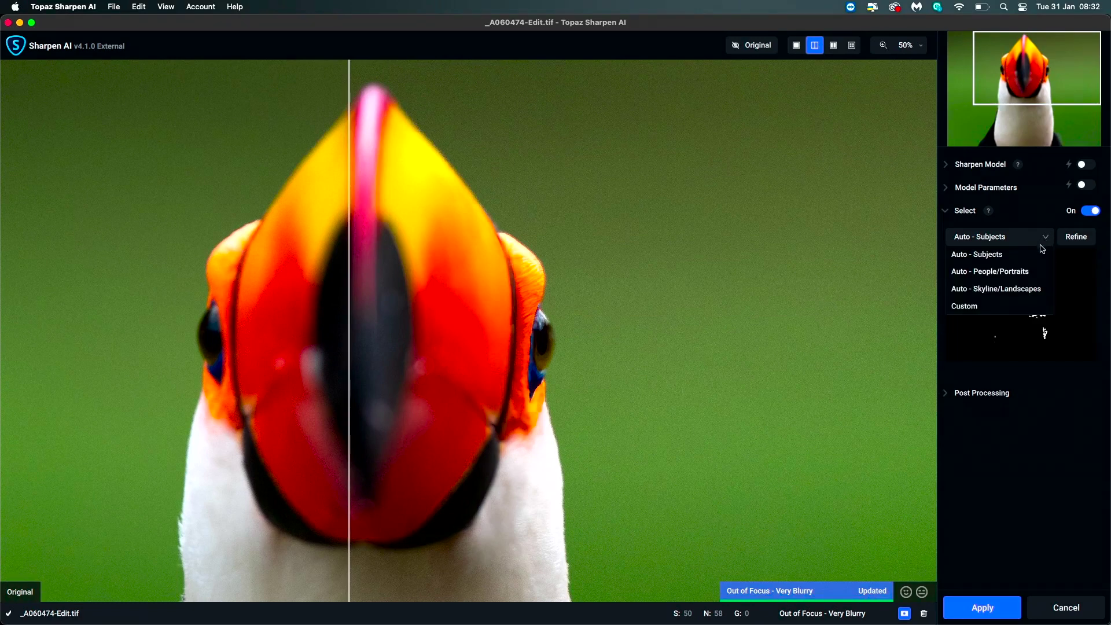
{"action": "left_click", "coordinate": [1076, 237]}
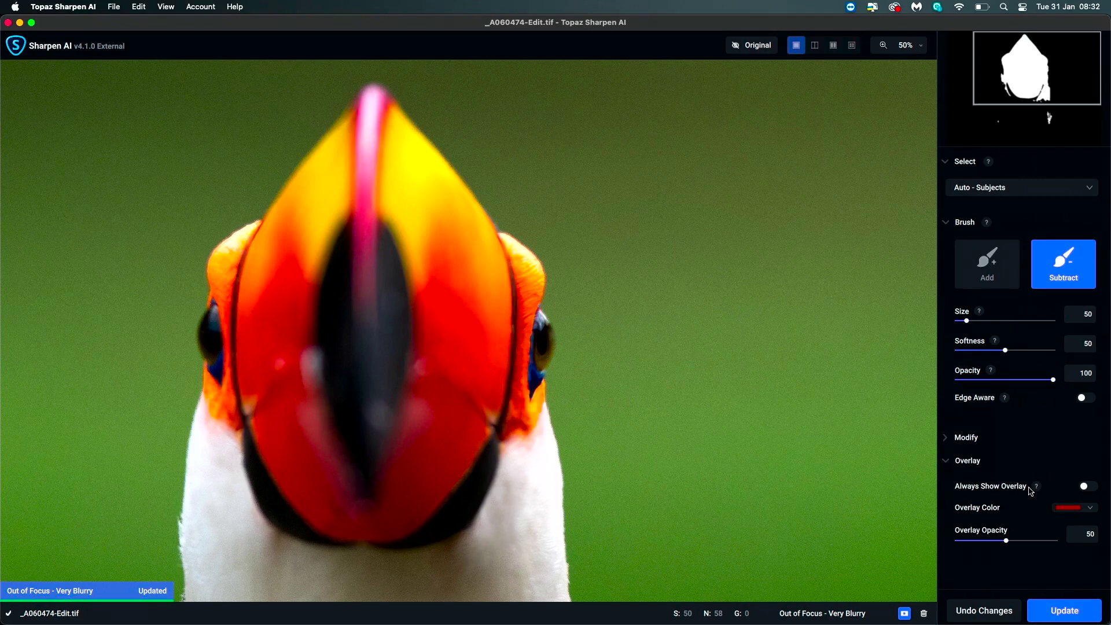
{"action": "left_click", "coordinate": [1087, 487]}
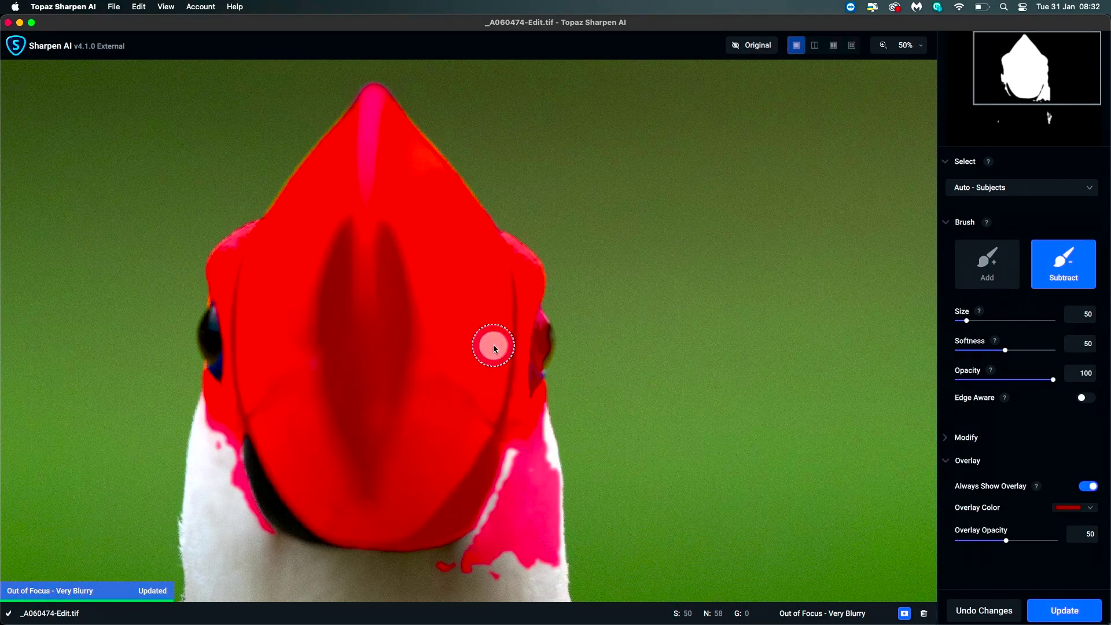
{"action": "mouse_move", "coordinate": [444, 366]}
{"action": "left_mouse_down"}
{"action": "mouse_move", "coordinate": [469, 347]}
{"action": "mouse_move", "coordinate": [459, 357]}
{"action": "mouse_move", "coordinate": [437, 344]}
{"action": "mouse_move", "coordinate": [433, 298]}
{"action": "mouse_move", "coordinate": [408, 266]}
{"action": "mouse_move", "coordinate": [393, 330]}
{"action": "left_mouse_up"}
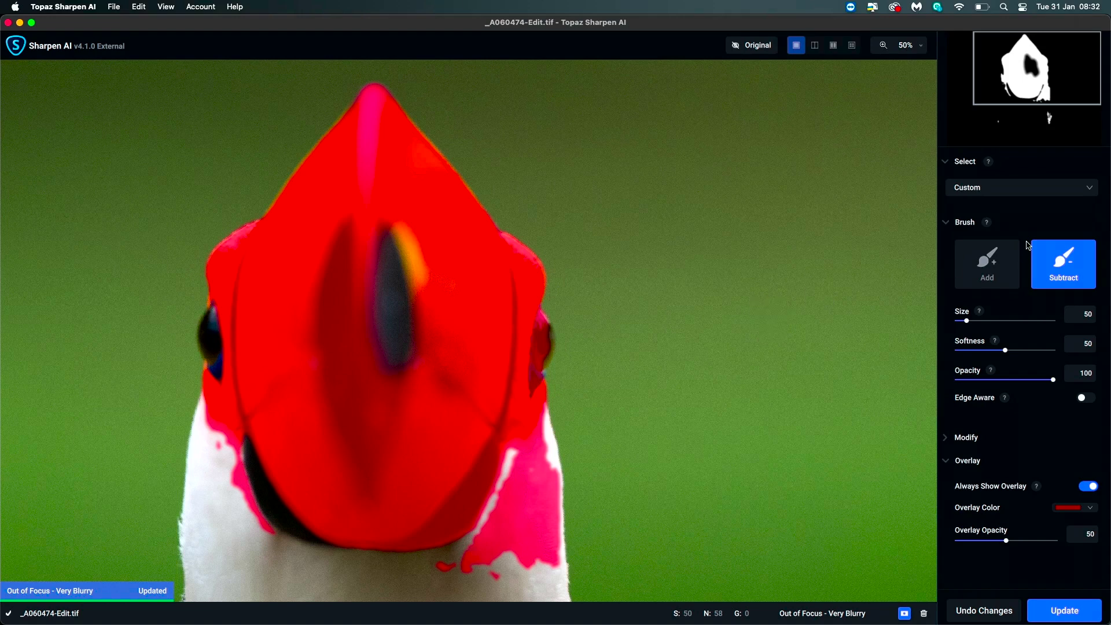
{"action": "left_click", "coordinate": [998, 614]}
- Switch the selection to Custom and subtract almost the whole photo from its mask with a size 500 brush
{"action": "left_click", "coordinate": [1046, 238]}
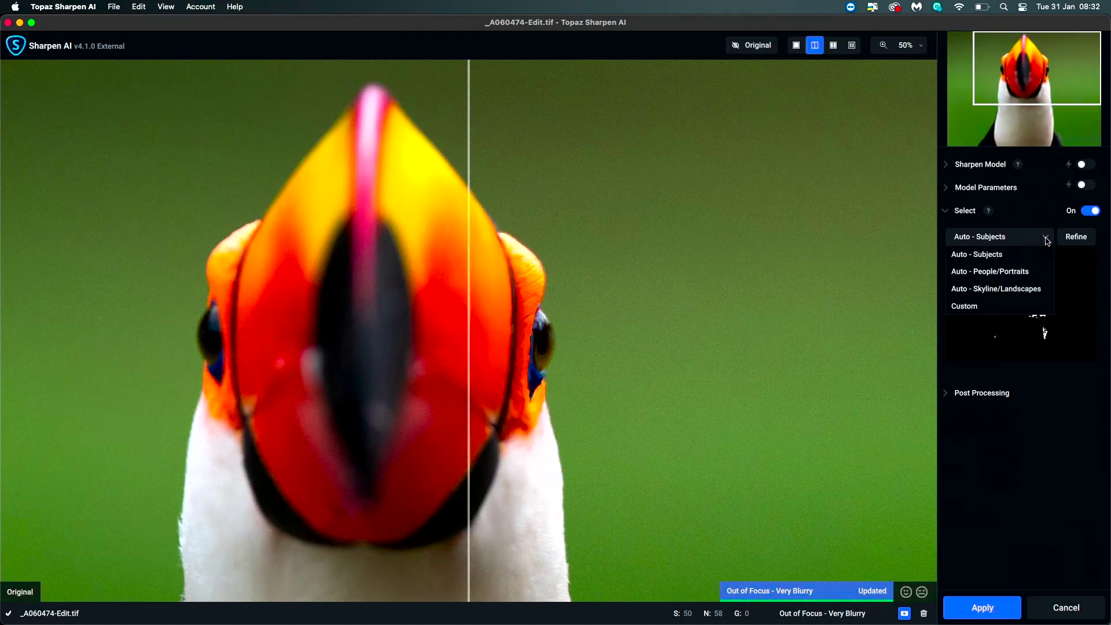
{"action": "left_click", "coordinate": [977, 307]}
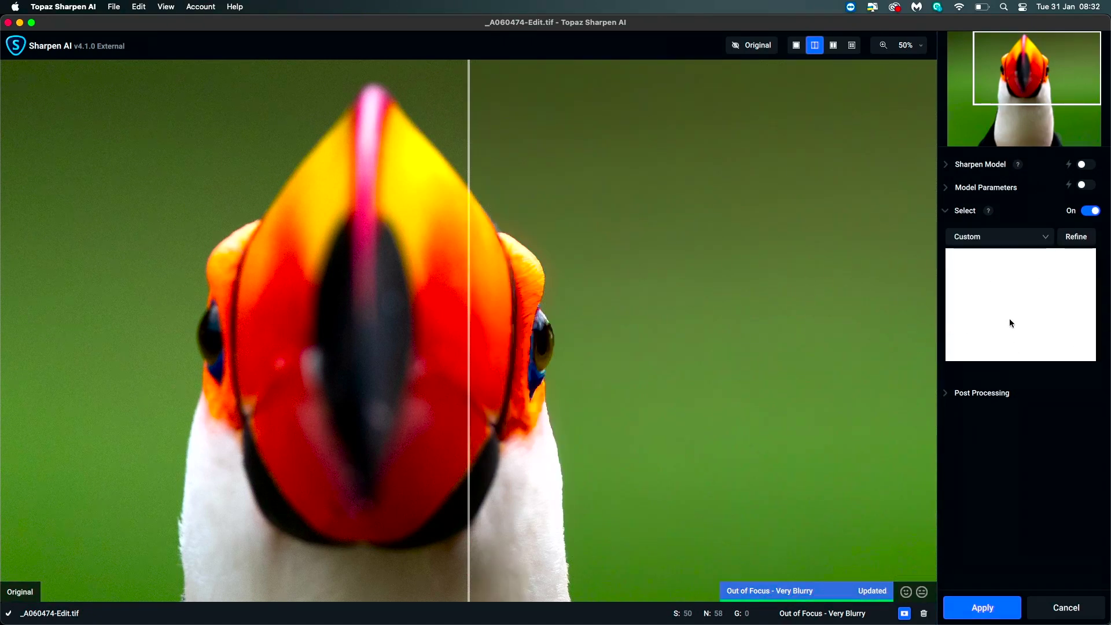
{"action": "left_click", "coordinate": [1076, 238]}
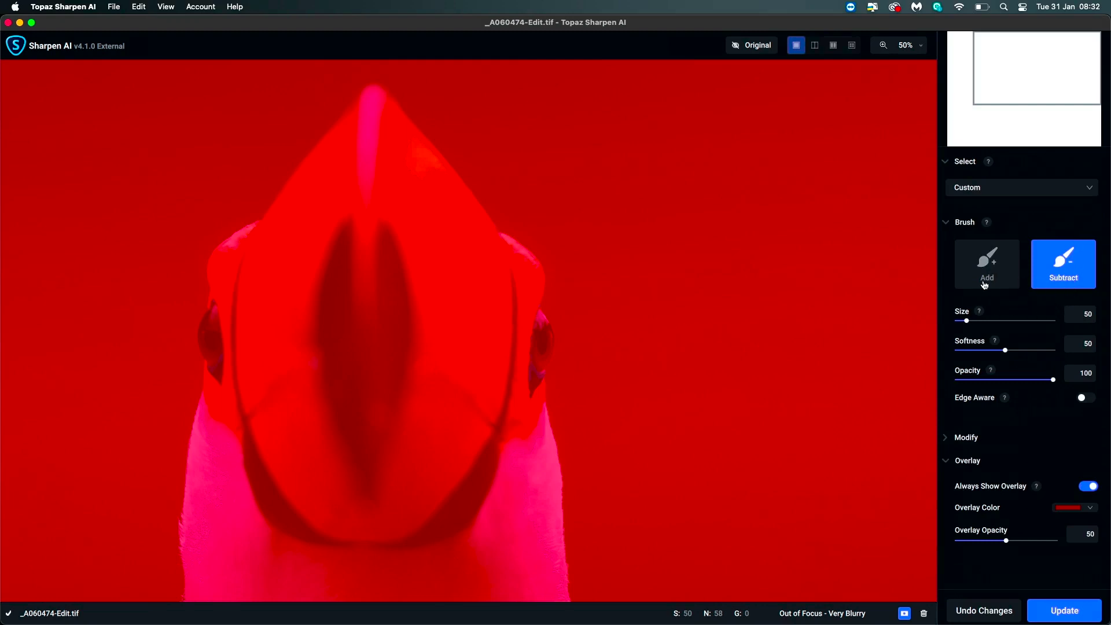
{"action": "left_click", "coordinate": [1050, 321]}
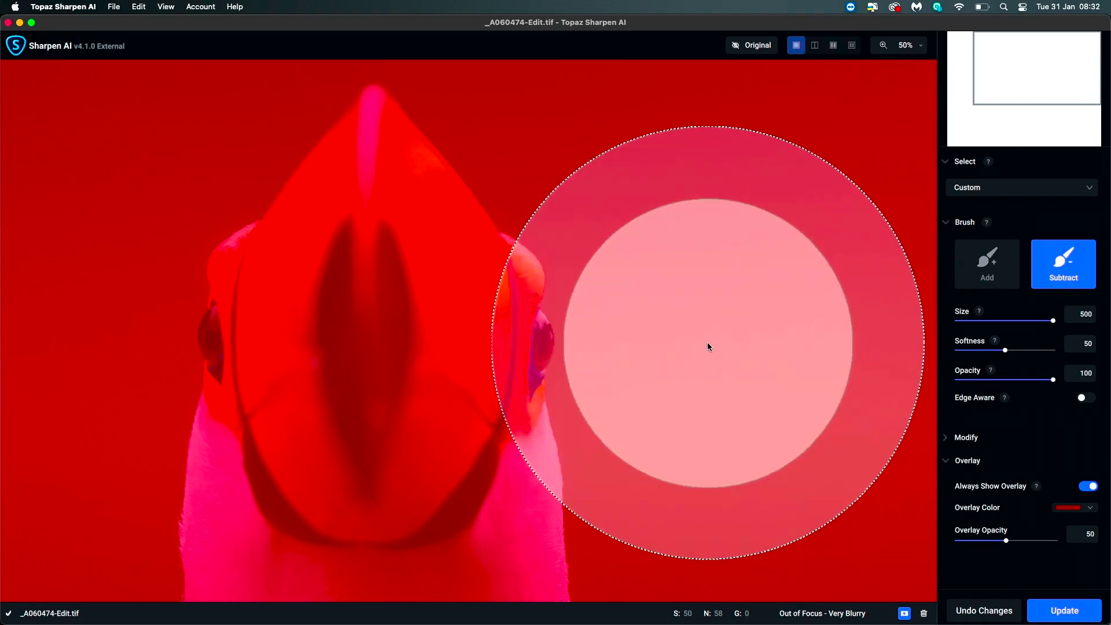
{"action": "mouse_move", "coordinate": [706, 344]}
{"action": "left_mouse_down"}
{"action": "mouse_move", "coordinate": [731, 291]}
{"action": "mouse_move", "coordinate": [736, 301]}
{"action": "mouse_move", "coordinate": [745, 228]}
{"action": "mouse_move", "coordinate": [794, 124]}
{"action": "mouse_move", "coordinate": [835, 87]}
{"action": "mouse_move", "coordinate": [812, 213]}
{"action": "mouse_move", "coordinate": [843, 136]}
{"action": "left_mouse_up"}
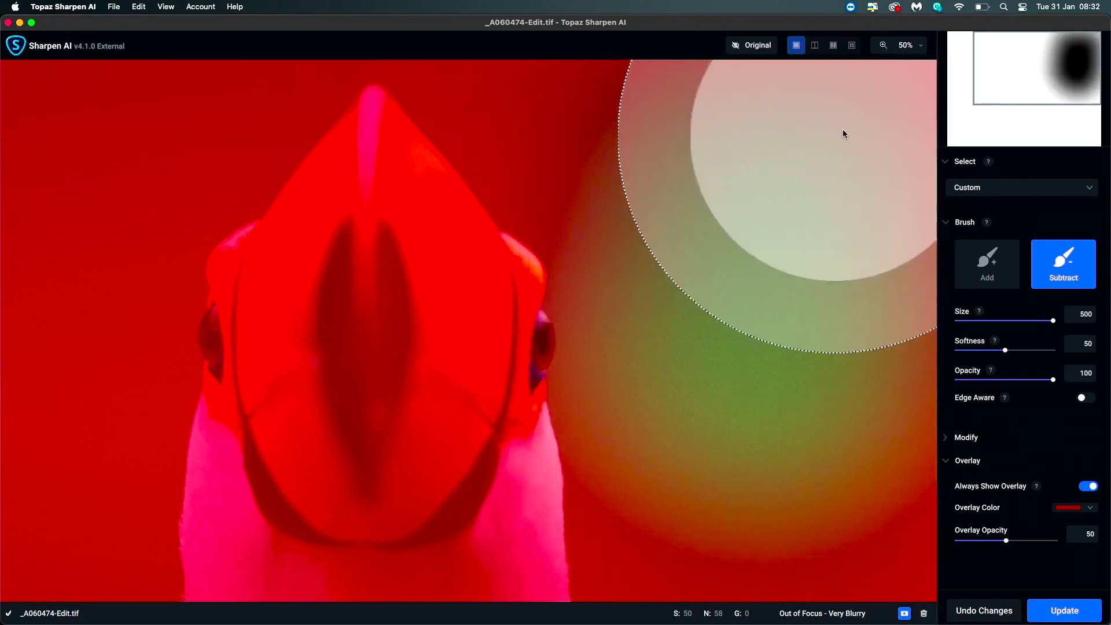
{"action": "left_click", "coordinate": [920, 46]}
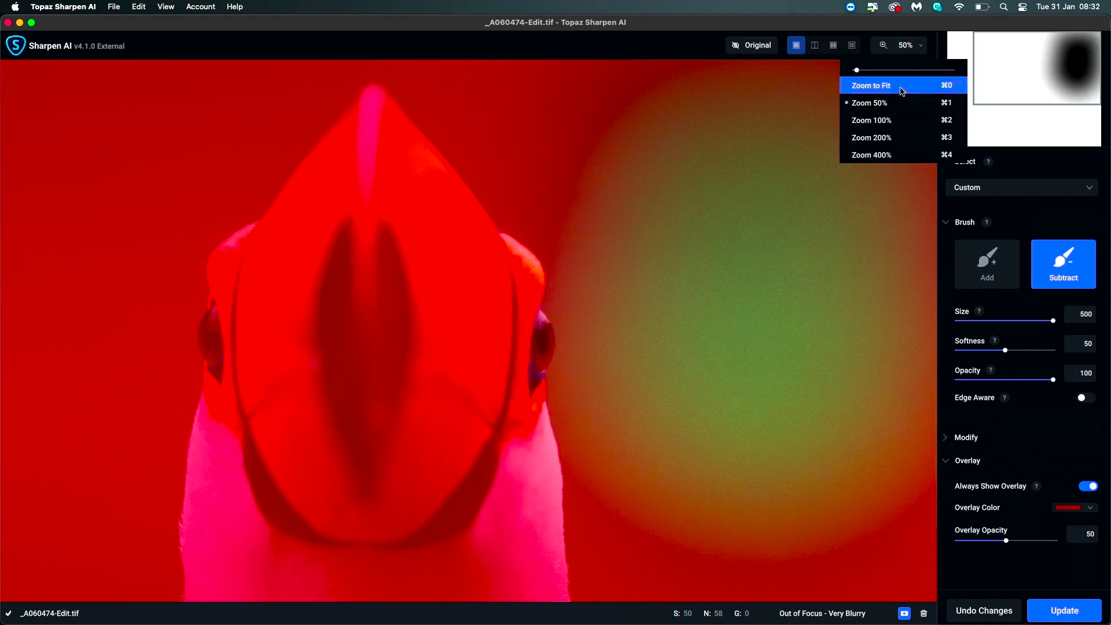
{"action": "left_click", "coordinate": [882, 90]}
{"action": "mouse_move", "coordinate": [749, 322]}
{"action": "left_mouse_down"}
{"action": "mouse_move", "coordinate": [744, 359]}
{"action": "mouse_move", "coordinate": [619, 185]}
{"action": "mouse_move", "coordinate": [327, 147]}
{"action": "mouse_move", "coordinate": [119, 211]}
{"action": "mouse_move", "coordinate": [138, 63]}
{"action": "mouse_move", "coordinate": [271, 110]}
{"action": "mouse_move", "coordinate": [218, 521]}
{"action": "mouse_move", "coordinate": [156, 248]}
{"action": "mouse_move", "coordinate": [458, 359]}
{"action": "mouse_move", "coordinate": [302, 617]}
{"action": "left_mouse_up"}
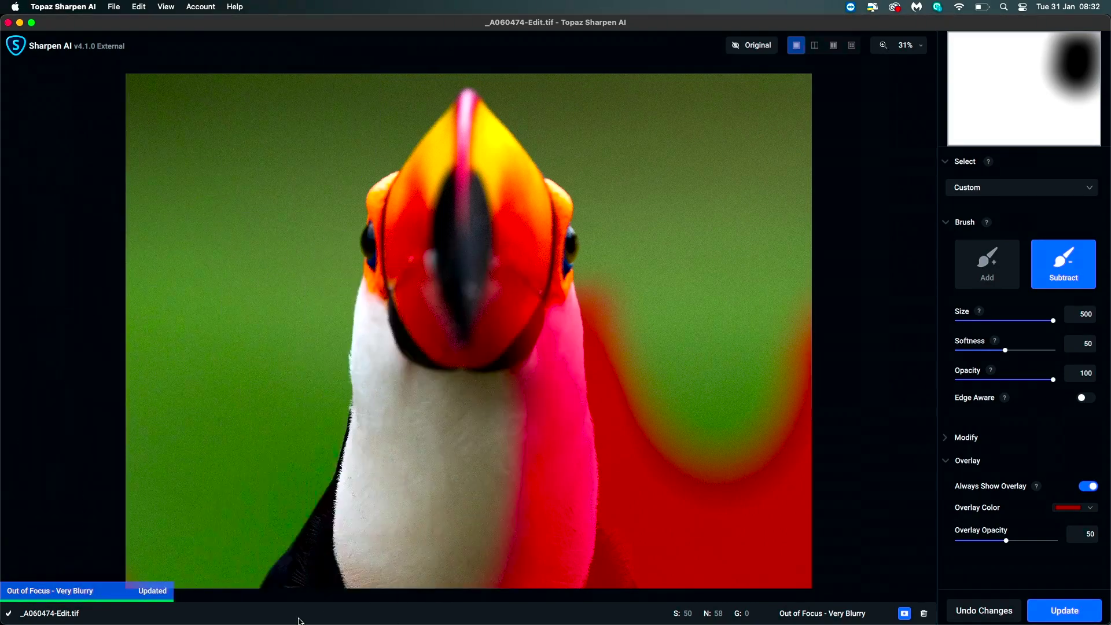
{"action": "mouse_move", "coordinate": [507, 288]}
{"action": "left_mouse_down"}
{"action": "mouse_move", "coordinate": [544, 282]}
{"action": "mouse_move", "coordinate": [595, 412]}
{"action": "mouse_move", "coordinate": [696, 590]}
{"action": "mouse_move", "coordinate": [592, 551]}
{"action": "mouse_move", "coordinate": [574, 473]}
{"action": "mouse_move", "coordinate": [723, 472]}
{"action": "mouse_move", "coordinate": [871, 437]}
{"action": "left_mouse_up"}
{"action": "mouse_move", "coordinate": [385, 205]}
{"action": "left_mouse_down"}
{"action": "mouse_move", "coordinate": [361, 336]}
{"action": "mouse_move", "coordinate": [773, 311]}
{"action": "mouse_move", "coordinate": [914, 282]}
{"action": "mouse_move", "coordinate": [693, 133]}
{"action": "mouse_move", "coordinate": [614, 136]}
{"action": "mouse_move", "coordinate": [400, 109]}
{"action": "mouse_move", "coordinate": [166, 150]}
{"action": "mouse_move", "coordinate": [132, 430]}
{"action": "mouse_move", "coordinate": [144, 518]}
{"action": "mouse_move", "coordinate": [579, 570]}
{"action": "mouse_move", "coordinate": [663, 543]}
{"action": "mouse_move", "coordinate": [723, 435]}
{"action": "mouse_move", "coordinate": [755, 116]}
{"action": "left_mouse_up"}
- Add the areas around both of the toucan's eyes to the mask with a size 69 brush, turning on Edge Aware after the first eye
{"action": "left_click", "coordinate": [996, 273]}
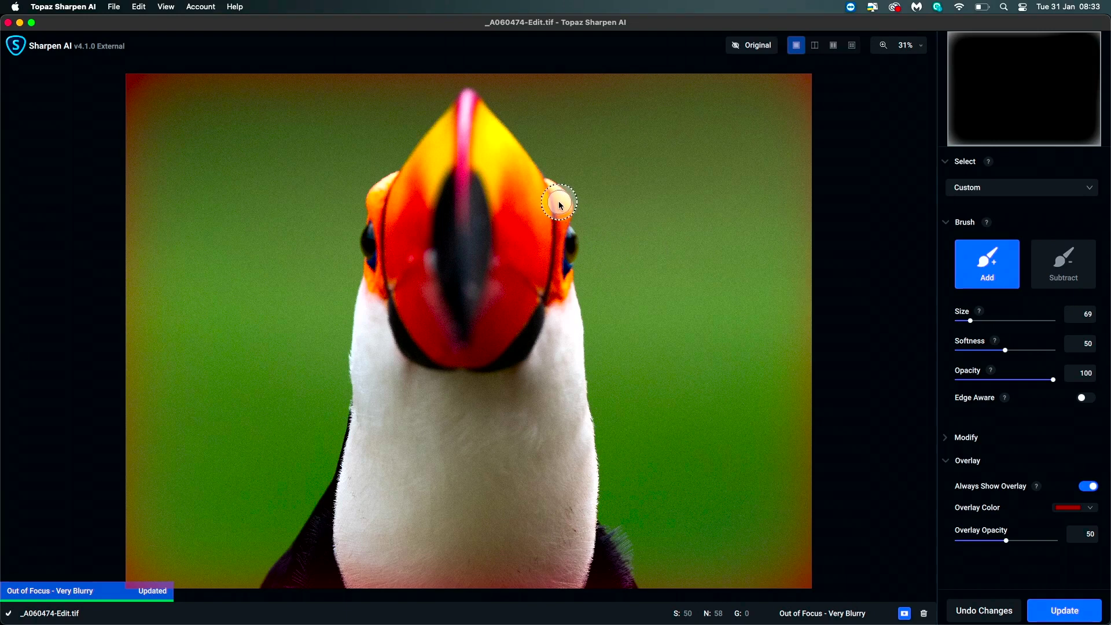
{"action": "left_click", "coordinate": [922, 51]}
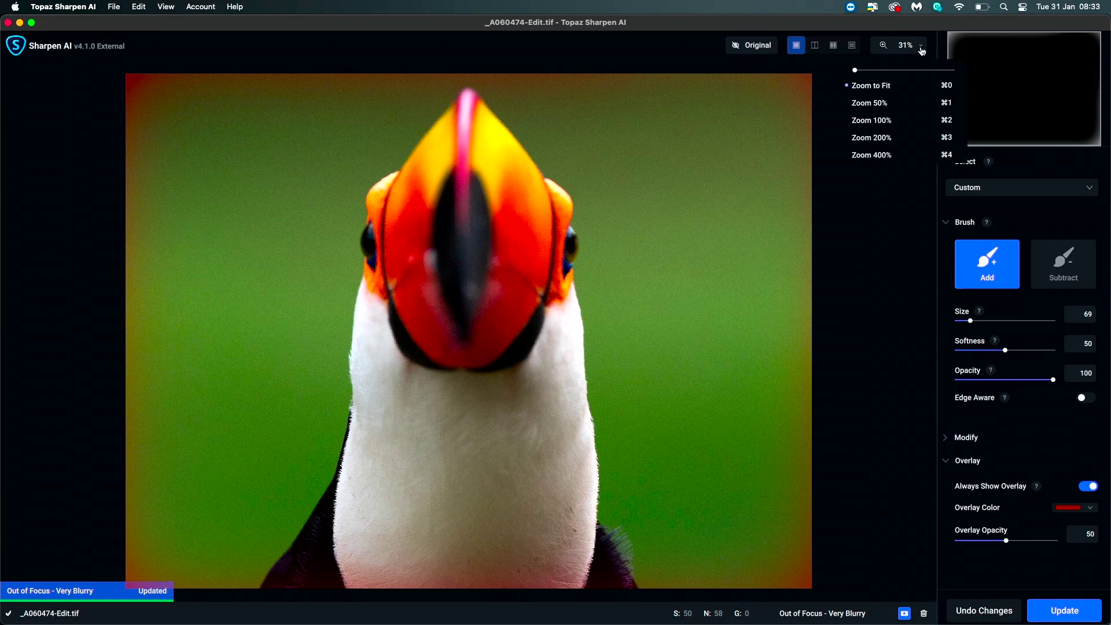
{"action": "left_click", "coordinate": [902, 102]}
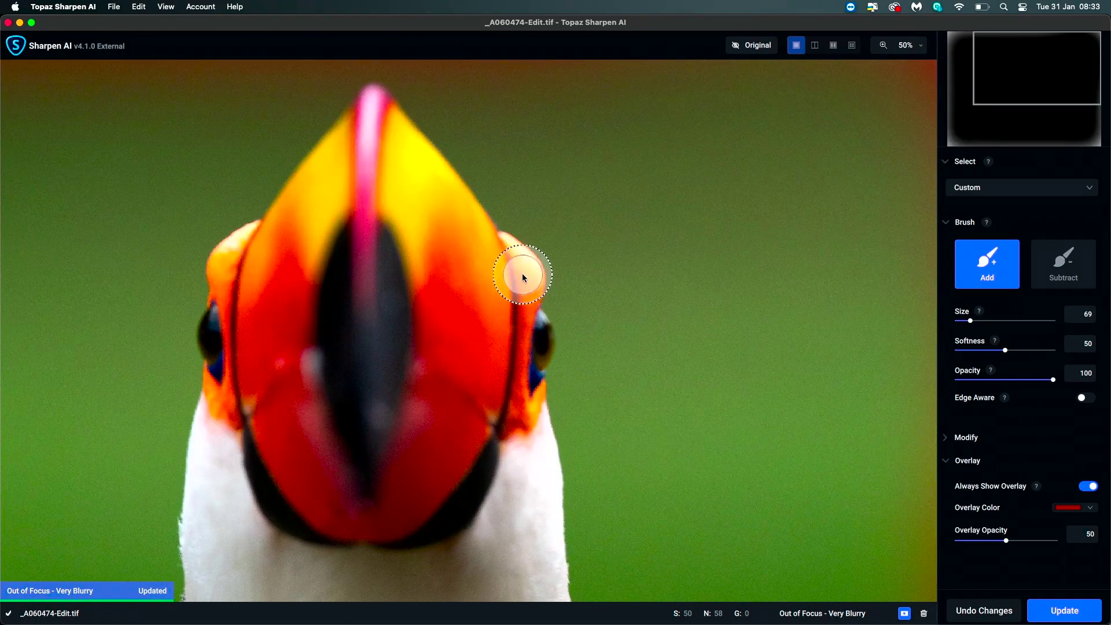
{"action": "mouse_move", "coordinate": [511, 250]}
{"action": "left_mouse_down"}
{"action": "mouse_move", "coordinate": [532, 347]}
{"action": "mouse_move", "coordinate": [515, 413]}
{"action": "mouse_move", "coordinate": [532, 315]}
{"action": "left_mouse_up"}
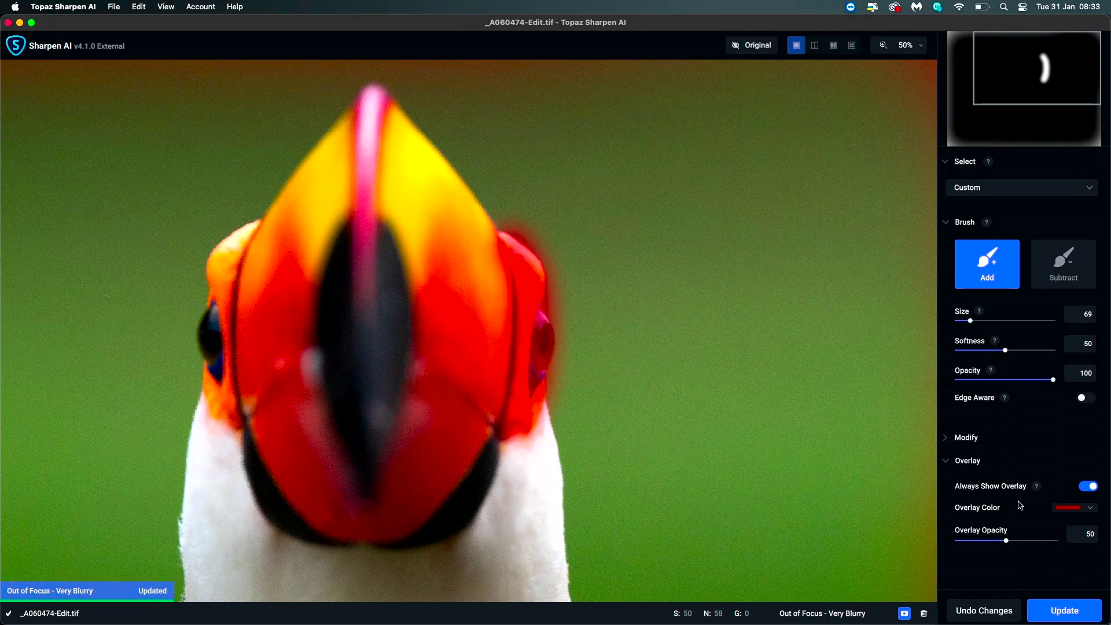
{"action": "left_click", "coordinate": [1086, 398]}
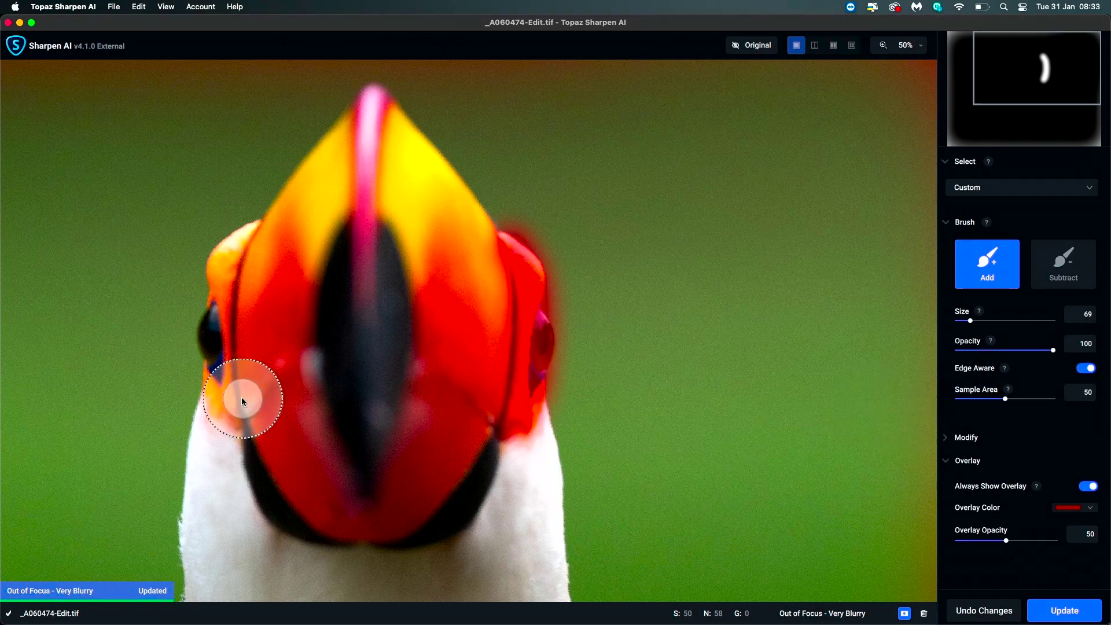
{"action": "mouse_move", "coordinate": [243, 400]}
{"action": "left_mouse_down"}
{"action": "mouse_move", "coordinate": [223, 391]}
{"action": "mouse_move", "coordinate": [216, 330]}
{"action": "mouse_move", "coordinate": [242, 243]}
{"action": "left_mouse_up"}
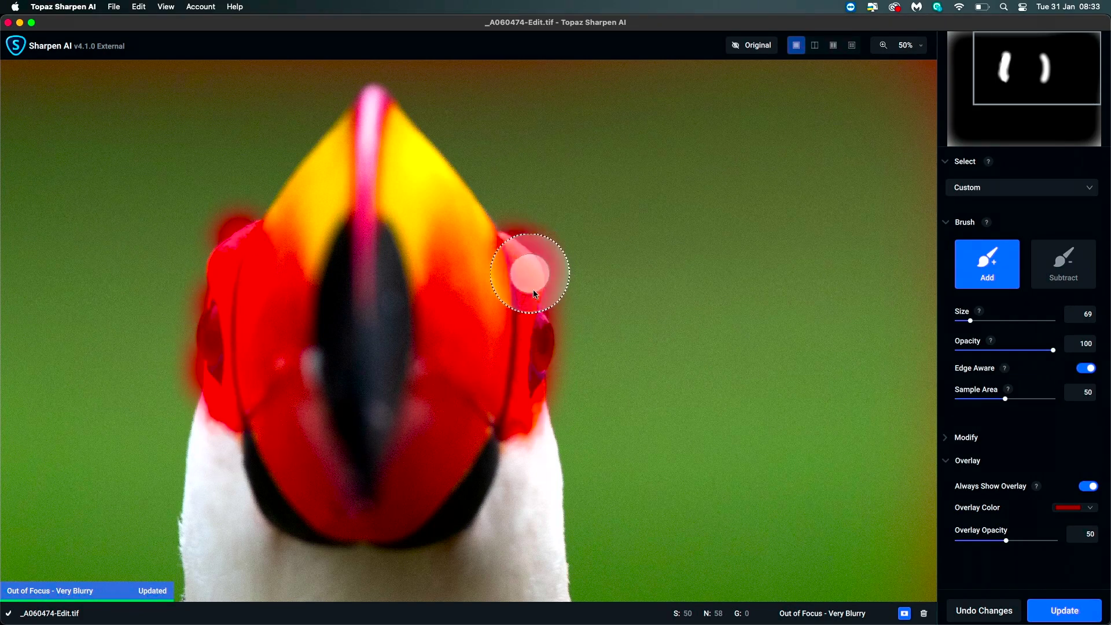
{"action": "mouse_move", "coordinate": [533, 293]}
{"action": "left_mouse_down"}
{"action": "mouse_move", "coordinate": [533, 407]}
{"action": "mouse_move", "coordinate": [494, 533]}
{"action": "mouse_move", "coordinate": [529, 542]}
{"action": "mouse_move", "coordinate": [566, 350]}
{"action": "mouse_move", "coordinate": [559, 243]}
{"action": "left_mouse_up"}
{"action": "mouse_move", "coordinate": [203, 312]}
{"action": "left_mouse_down"}
{"action": "mouse_move", "coordinate": [229, 246]}
{"action": "mouse_move", "coordinate": [206, 289]}
{"action": "mouse_move", "coordinate": [217, 422]}
{"action": "left_mouse_up"}
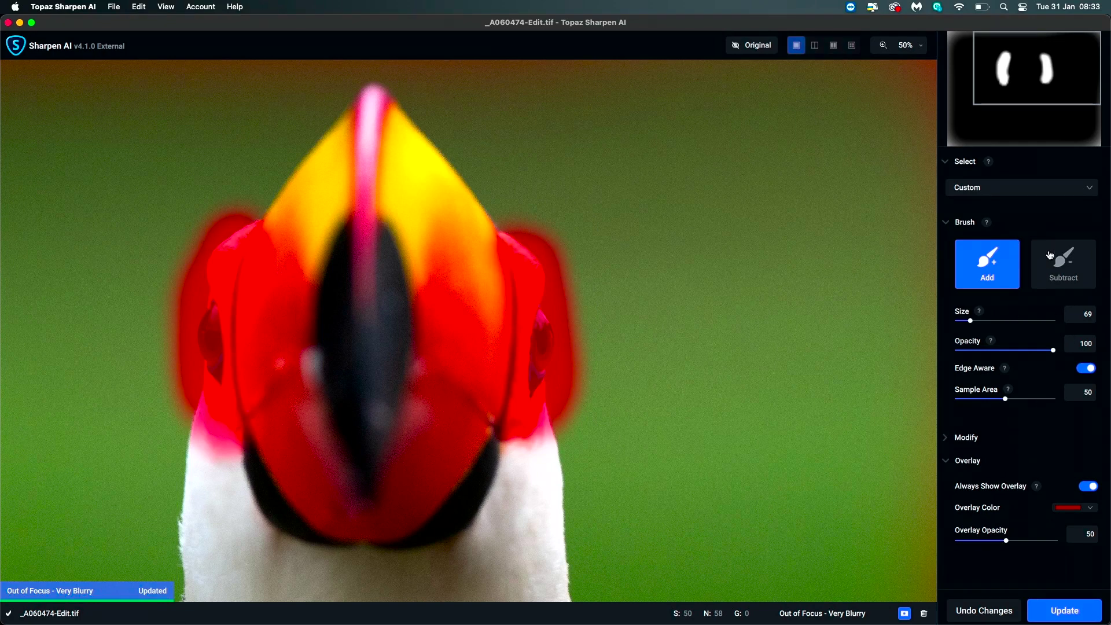
- Subtract the leftover mask along the photo's edges and around the beak using brush sizes 292 and 212
{"action": "left_click_drag", "start_coordinate": [1033, 31], "coordinate": [993, 58]}
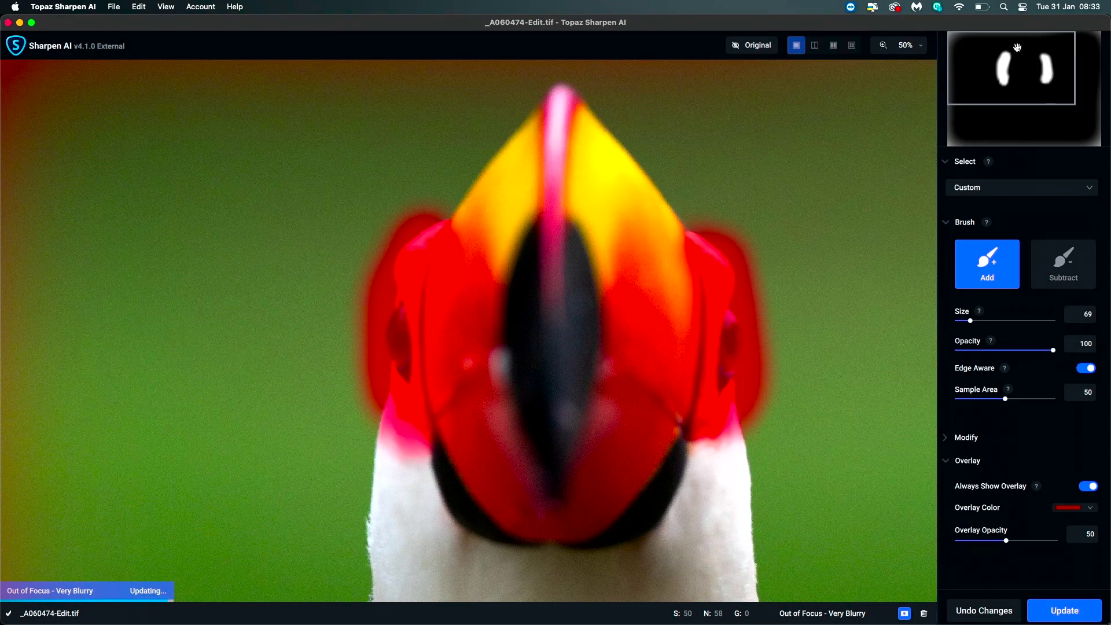
{"action": "left_click", "coordinate": [1070, 269]}
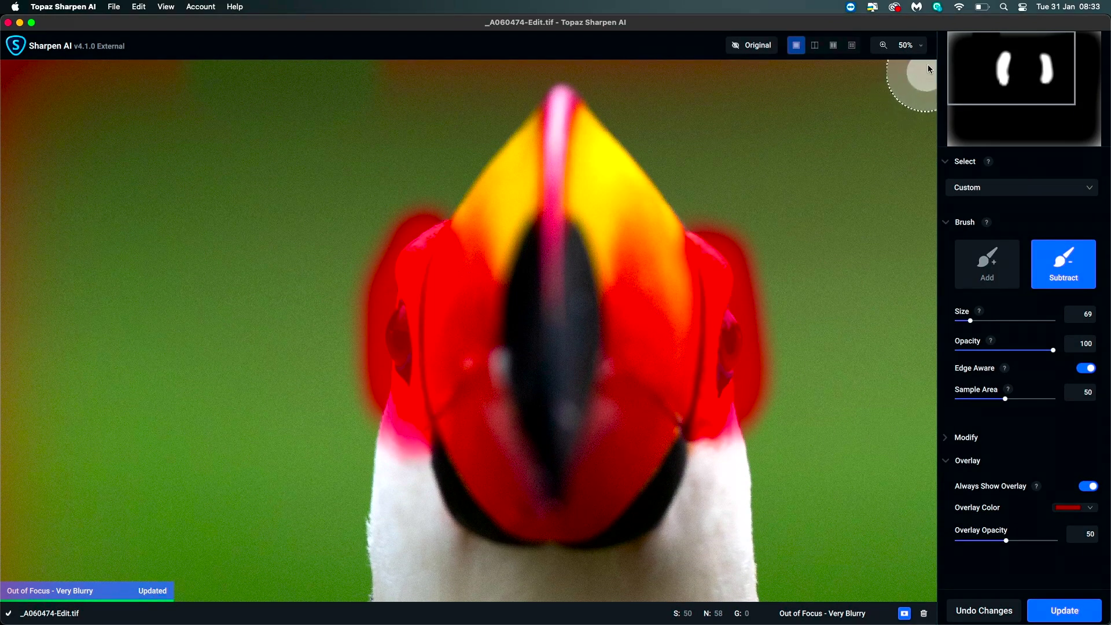
{"action": "left_click", "coordinate": [925, 45]}
{"action": "left_click", "coordinate": [887, 88]}
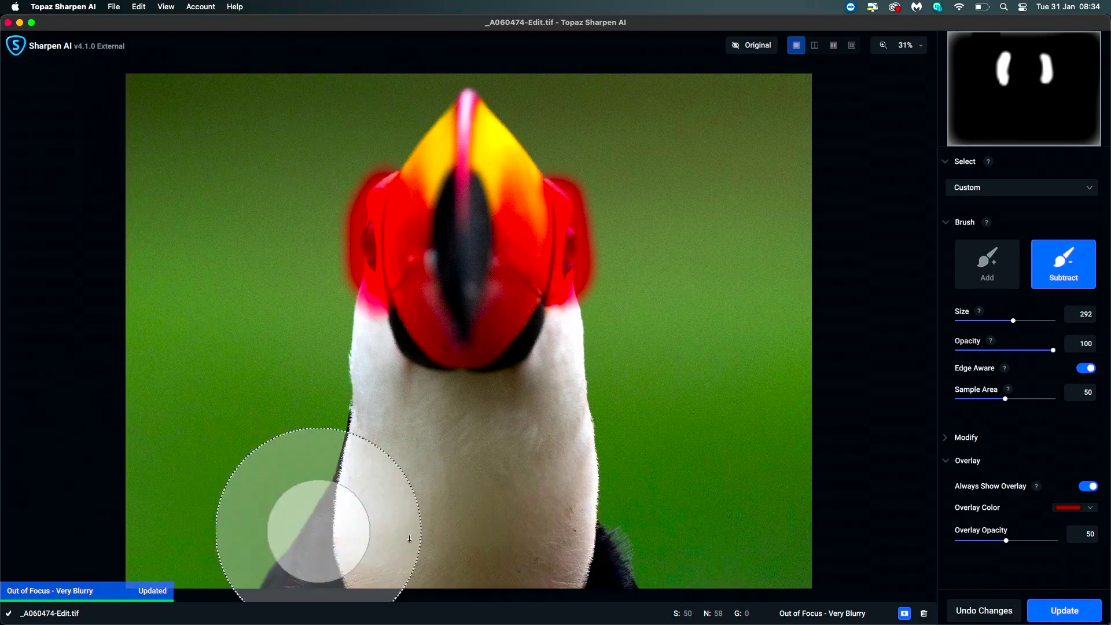
{"action": "left_click_drag", "start_coordinate": [464, 503], "coordinate": [471, 507]}
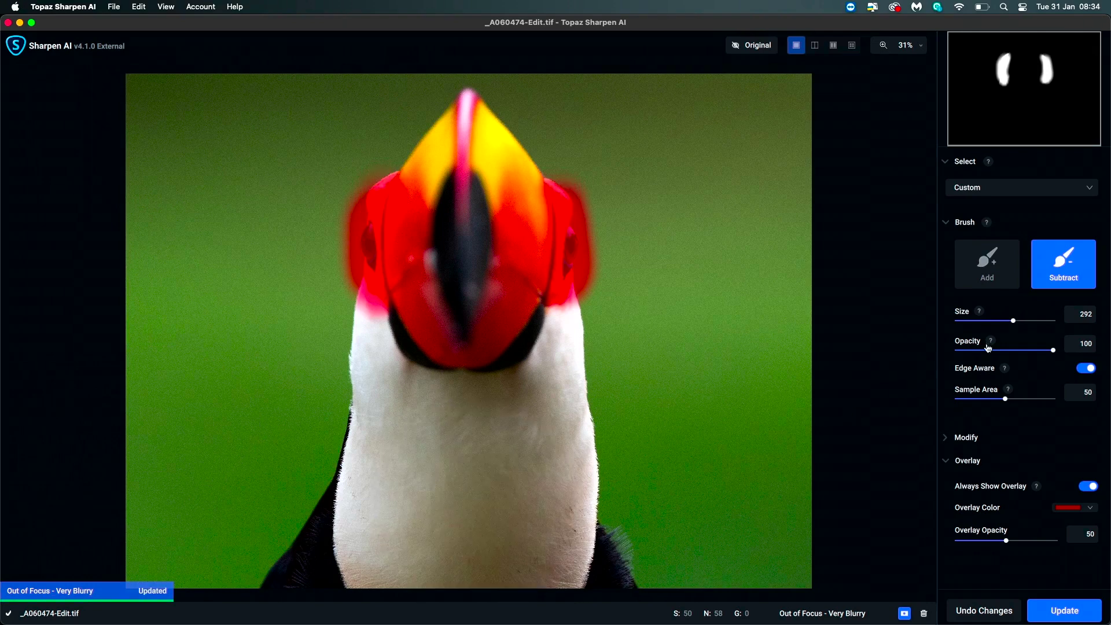
{"action": "left_click", "coordinate": [998, 325]}
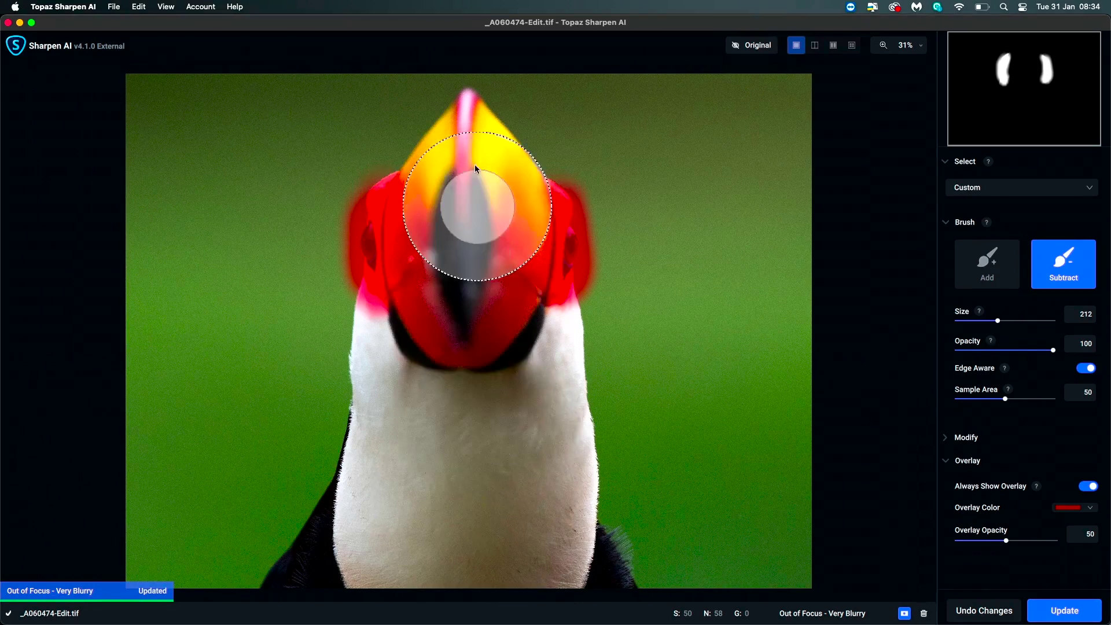
{"action": "left_click_drag", "start_coordinate": [471, 409], "coordinate": [493, 434]}
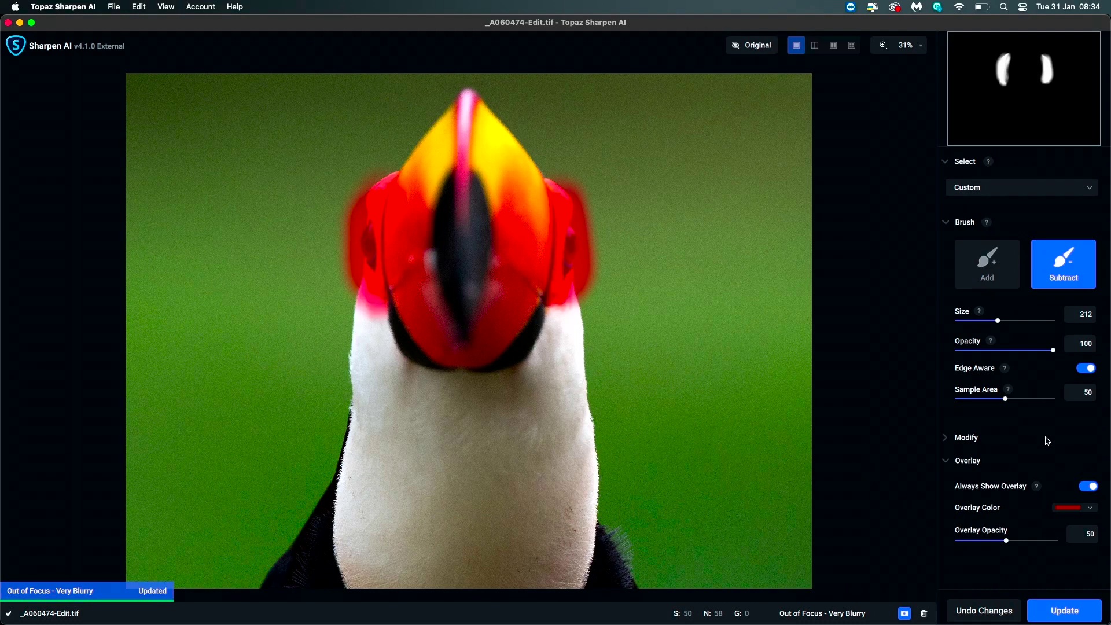
- Stop always showing the mask overlay and view the toucan's sharpened eye area at 100% zoom
{"action": "left_click", "coordinate": [1088, 487]}
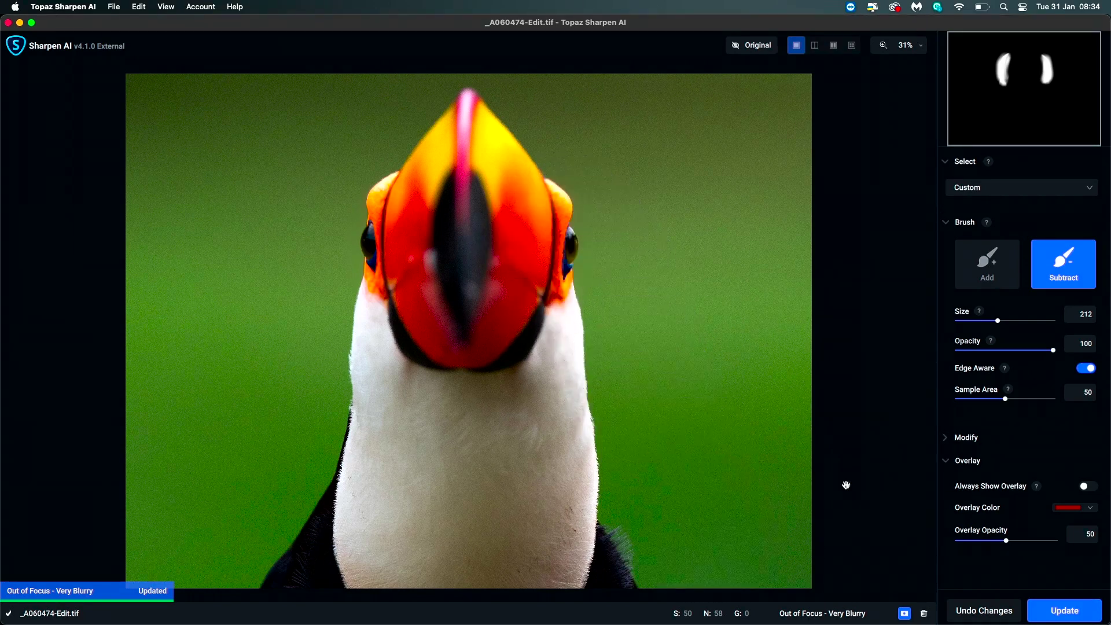
{"action": "left_click", "coordinate": [920, 46]}
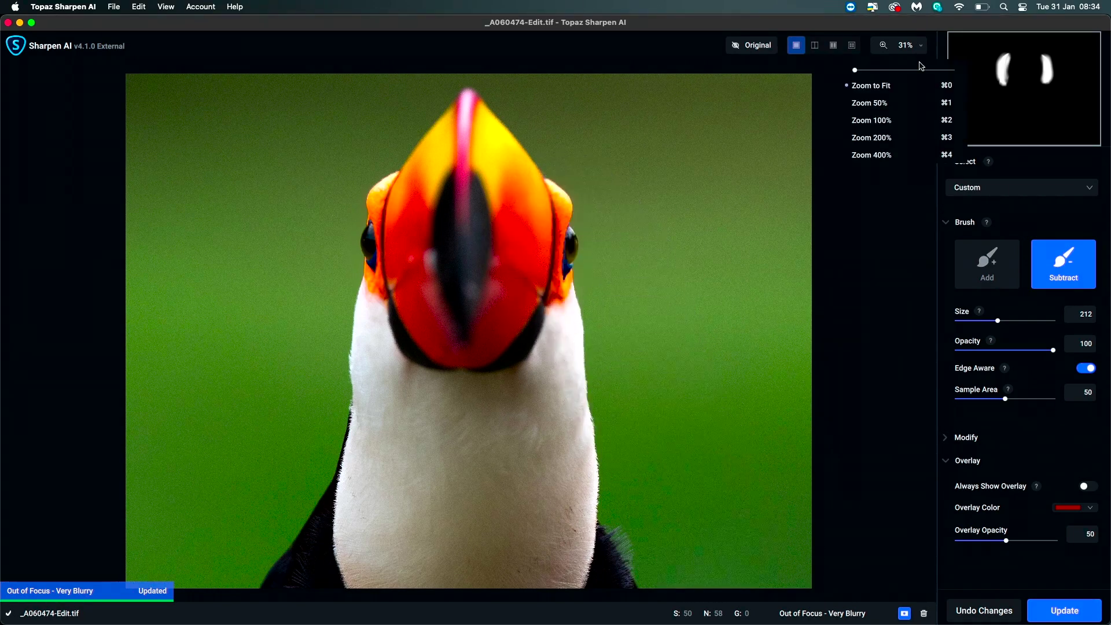
{"action": "left_click", "coordinate": [893, 120]}
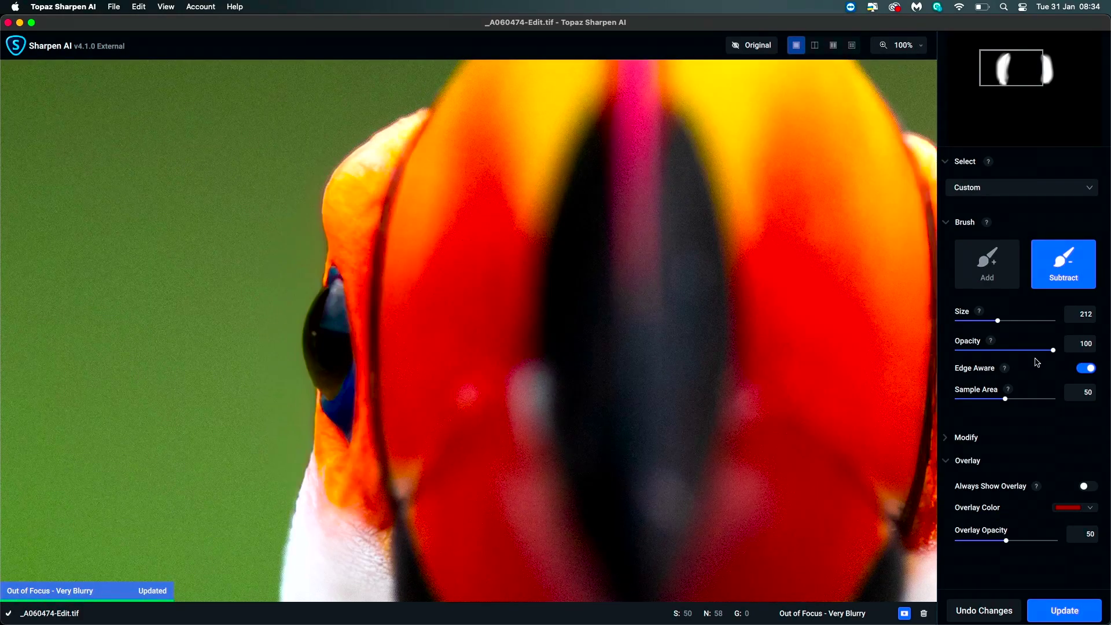
- Update the sharpening with the refined custom mask and compare both eye areas with the original in split view
{"action": "left_click", "coordinate": [1074, 598]}
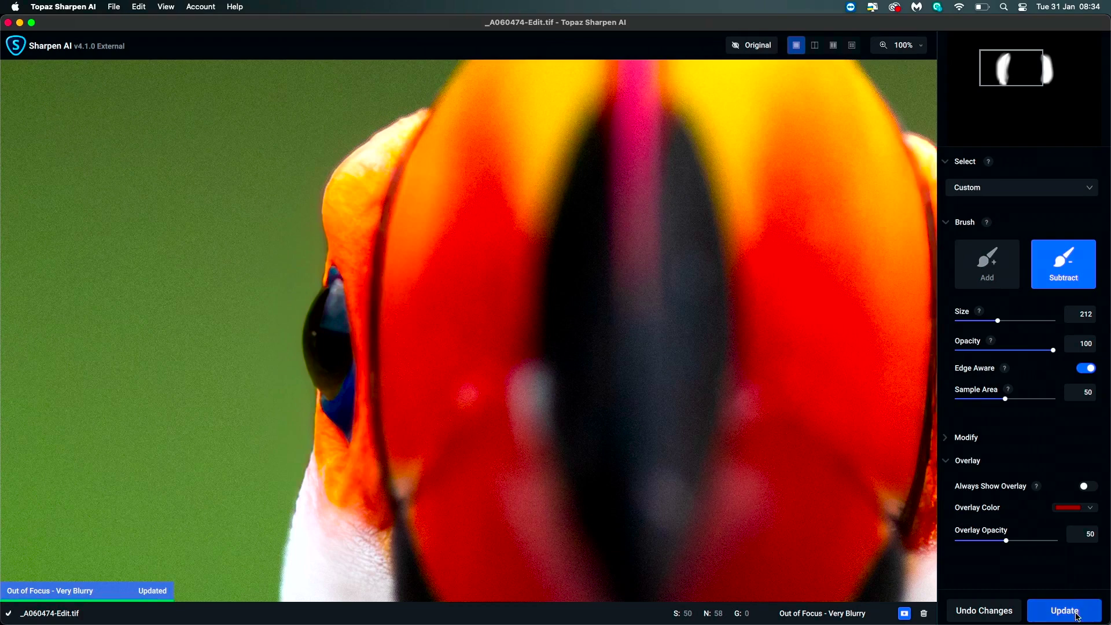
{"action": "left_click_drag", "start_coordinate": [628, 322], "coordinate": [353, 357]}
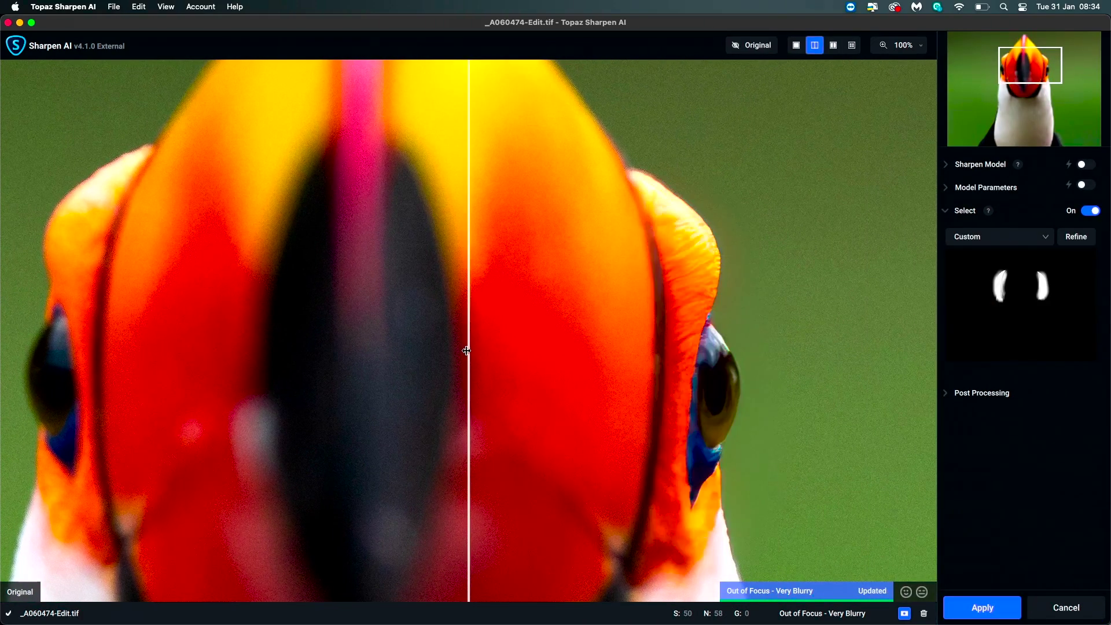
{"action": "left_click_drag", "start_coordinate": [466, 350], "coordinate": [800, 231]}
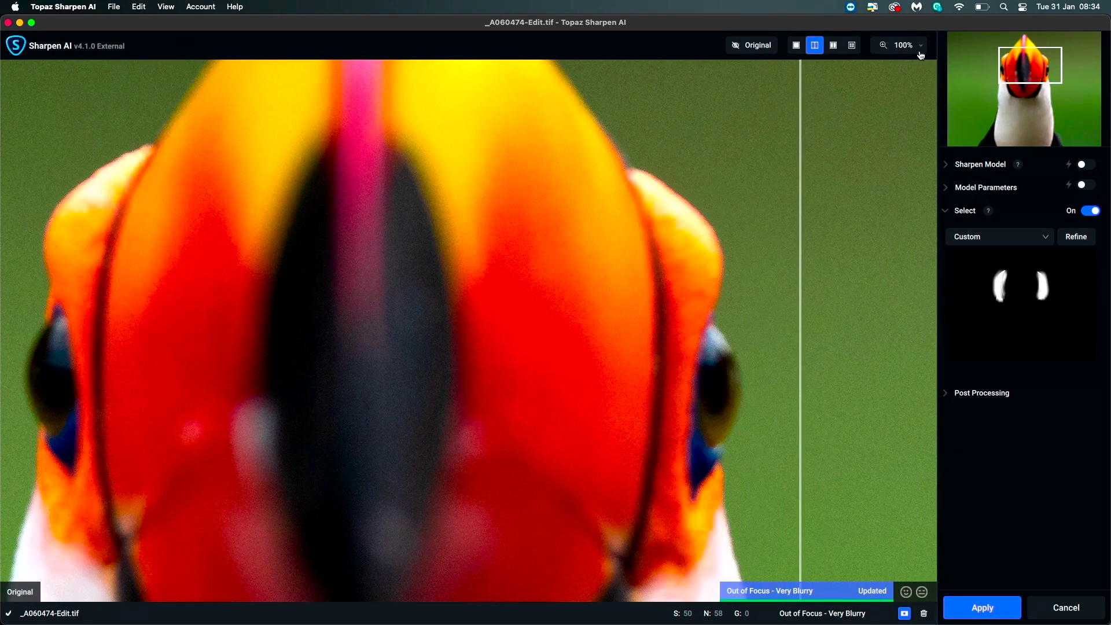
- Compare the whole toucan photo before and after sharpening in split view, zoomed to fit
{"action": "left_click", "coordinate": [920, 51]}
{"action": "left_click", "coordinate": [885, 82]}
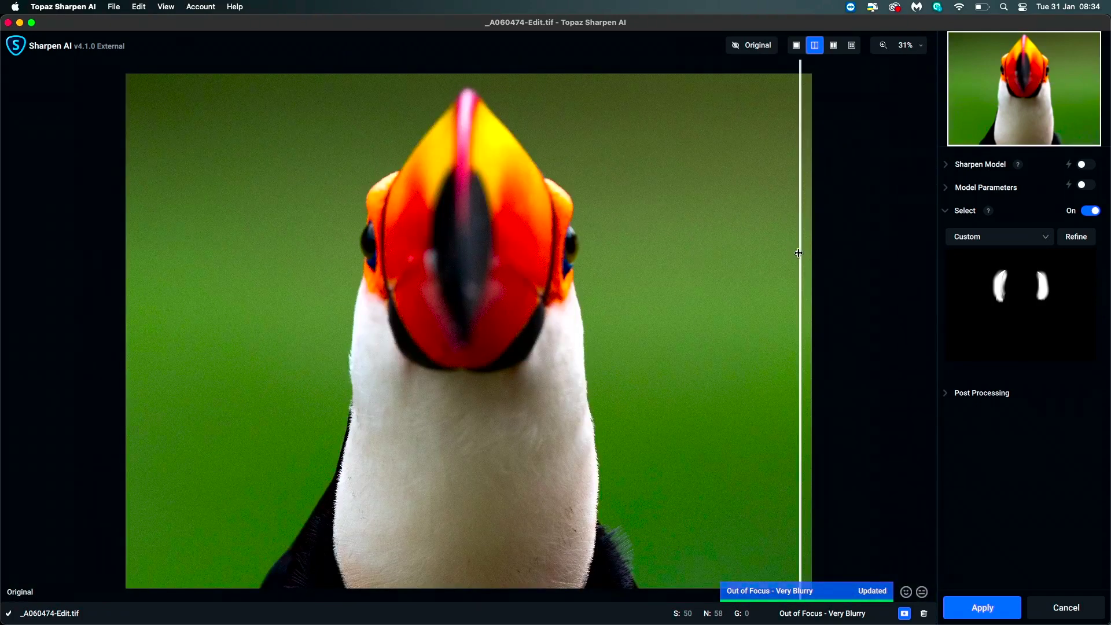
{"action": "left_click_drag", "start_coordinate": [787, 254], "coordinate": [218, 300]}
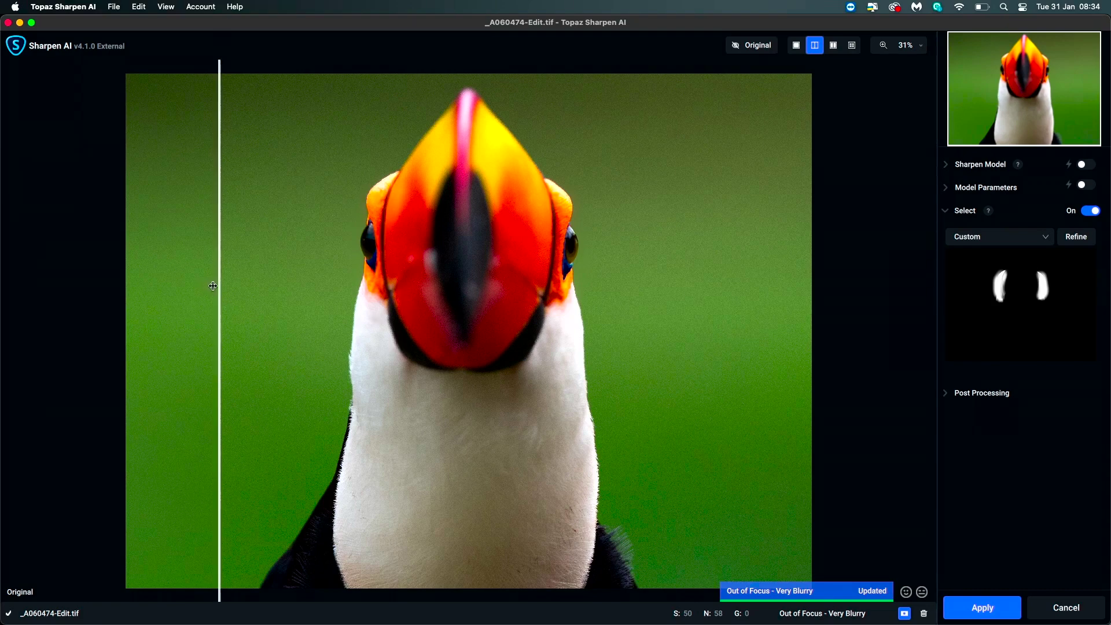
{"action": "left_click_drag", "start_coordinate": [218, 287], "coordinate": [458, 295]}
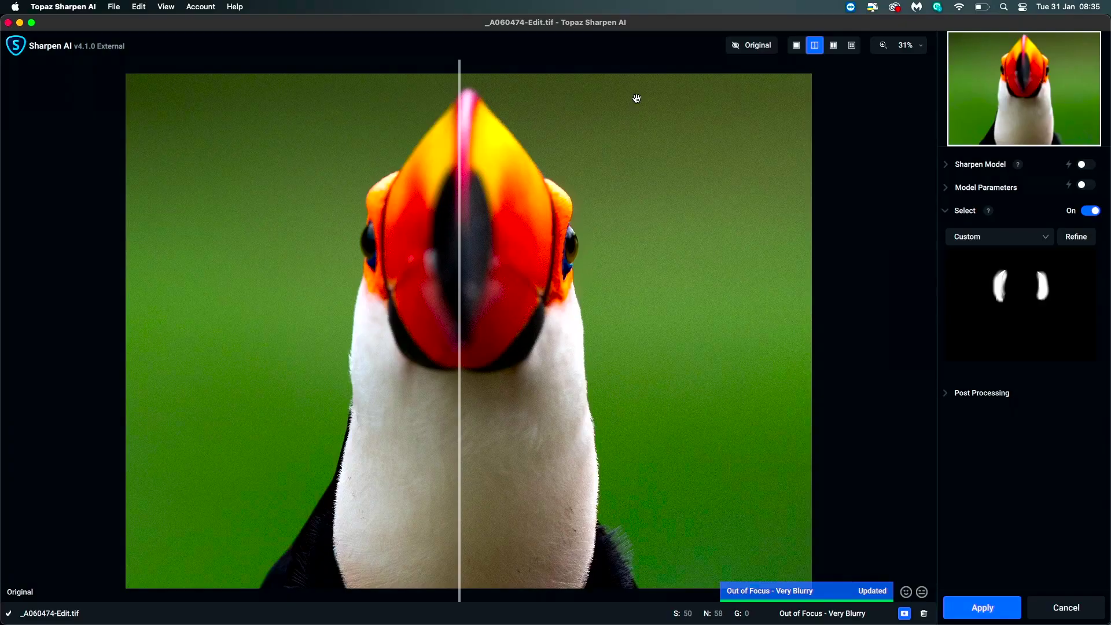
- Compare the original and sharpened toucan eyes at 100% zoom, and return to the whole-photo view
{"action": "left_click", "coordinate": [920, 50]}
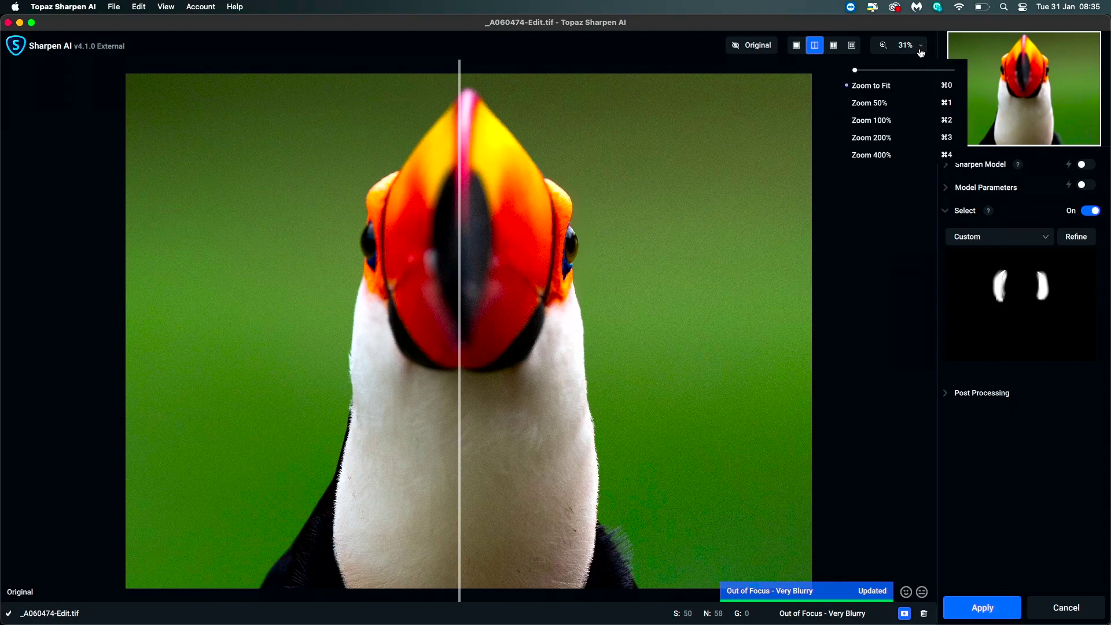
{"action": "left_click", "coordinate": [878, 120]}
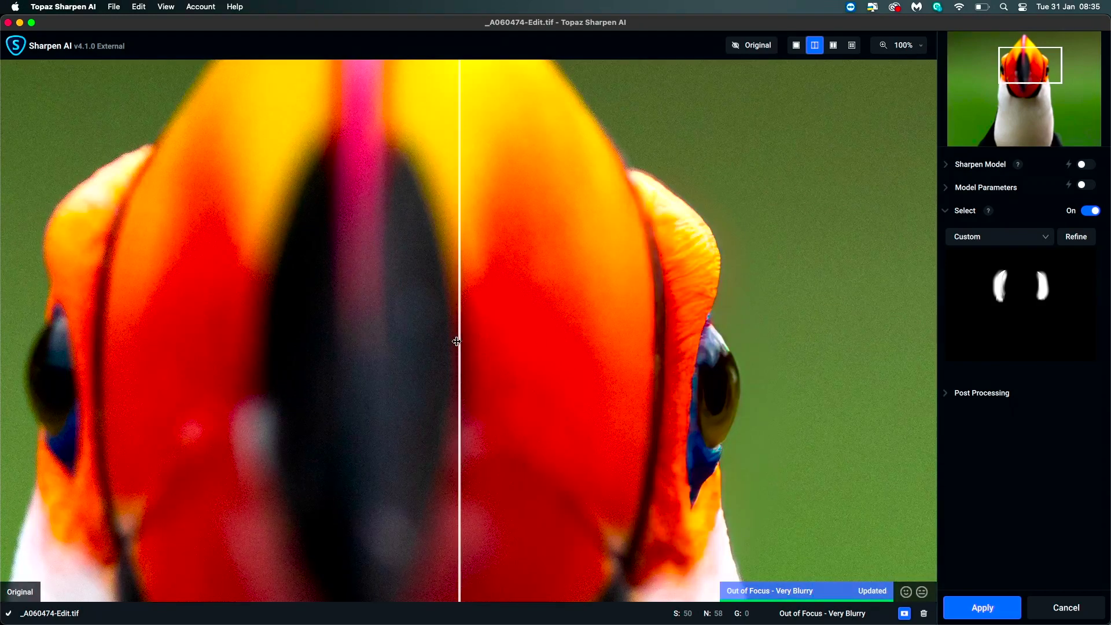
{"action": "left_click_drag", "start_coordinate": [318, 355], "coordinate": [890, 393]}
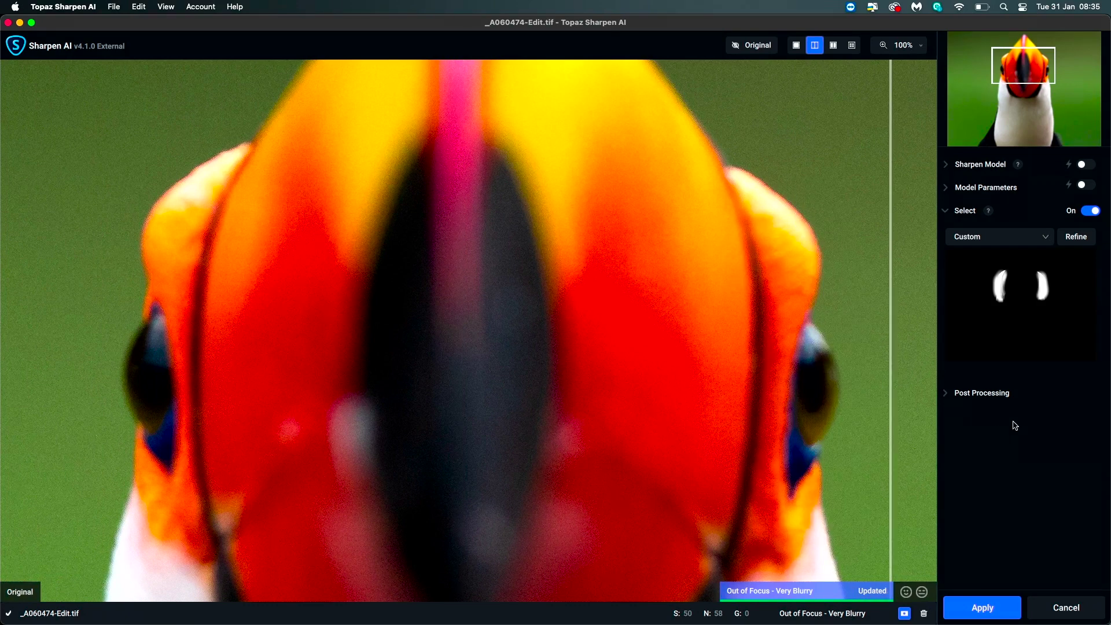
{"action": "left_click_drag", "start_coordinate": [890, 425], "coordinate": [39, 405]}
{"action": "left_click", "coordinate": [920, 46]}
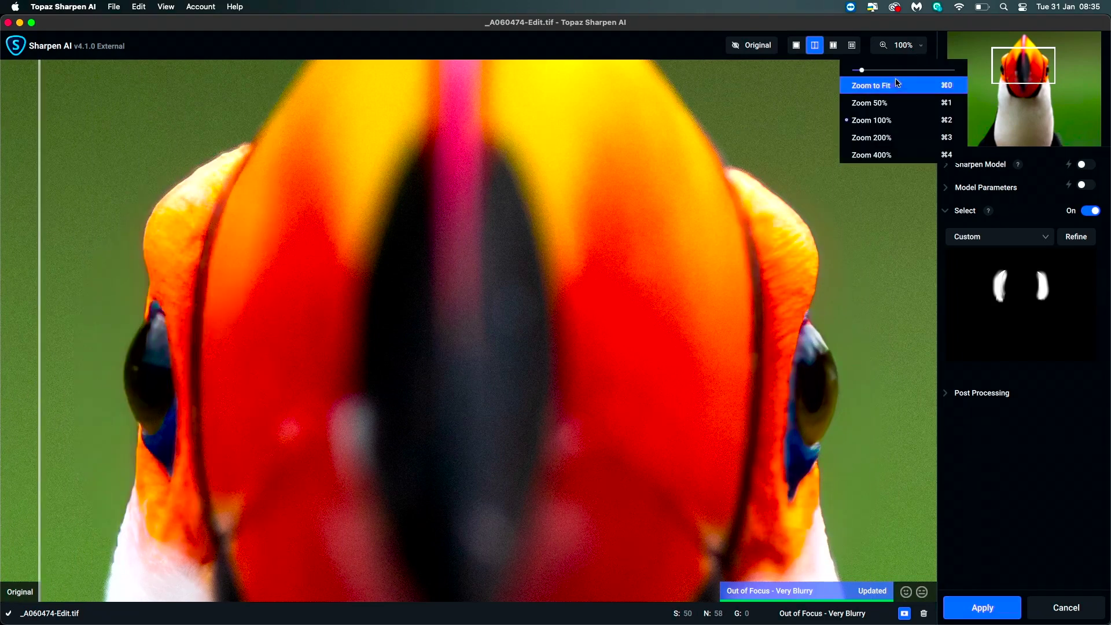
{"action": "left_click", "coordinate": [891, 84]}
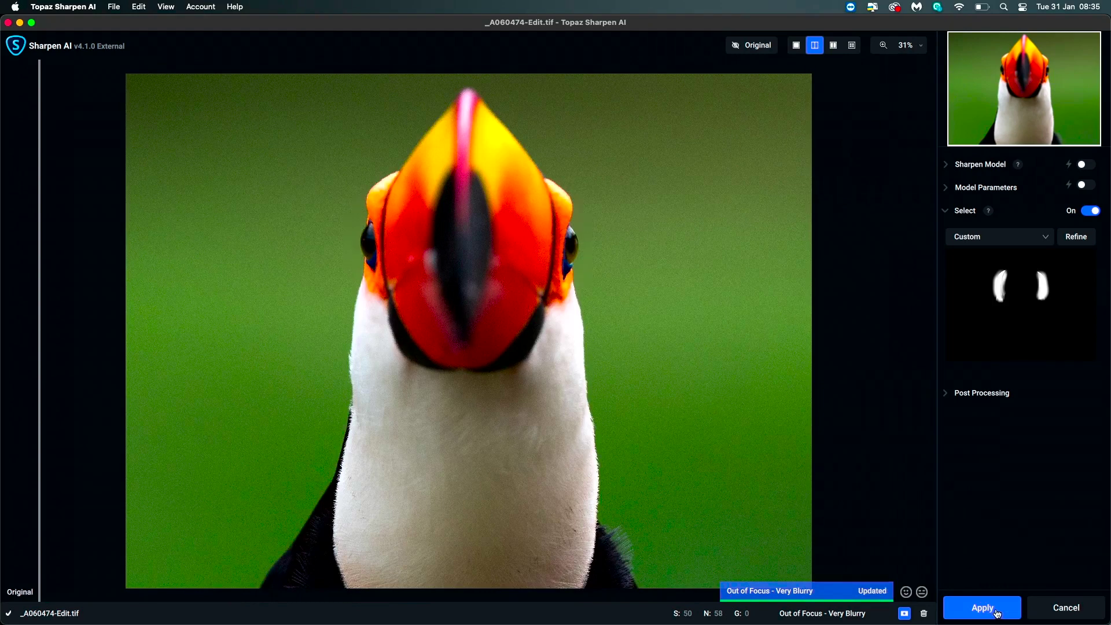
- Try adding grain in the post processing settings and take it back out
{"action": "left_click", "coordinate": [949, 212]}
{"action": "left_click", "coordinate": [947, 235]}
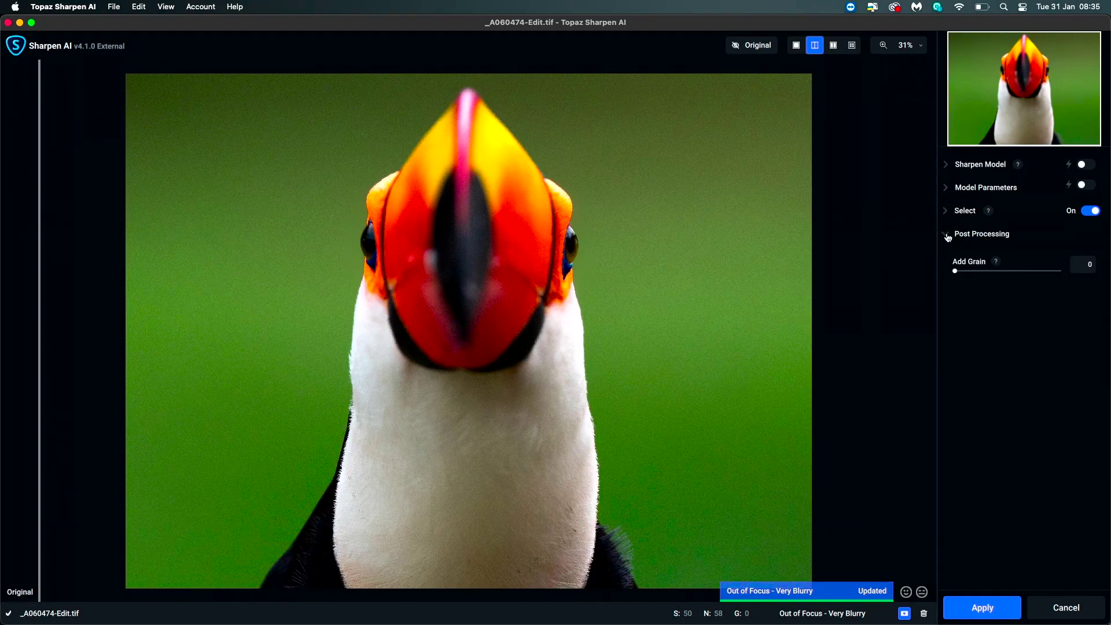
{"action": "left_click_drag", "start_coordinate": [954, 272], "coordinate": [1014, 272]}
{"action": "left_click_drag", "start_coordinate": [970, 267], "coordinate": [949, 270]}
{"action": "left_click", "coordinate": [945, 235]}
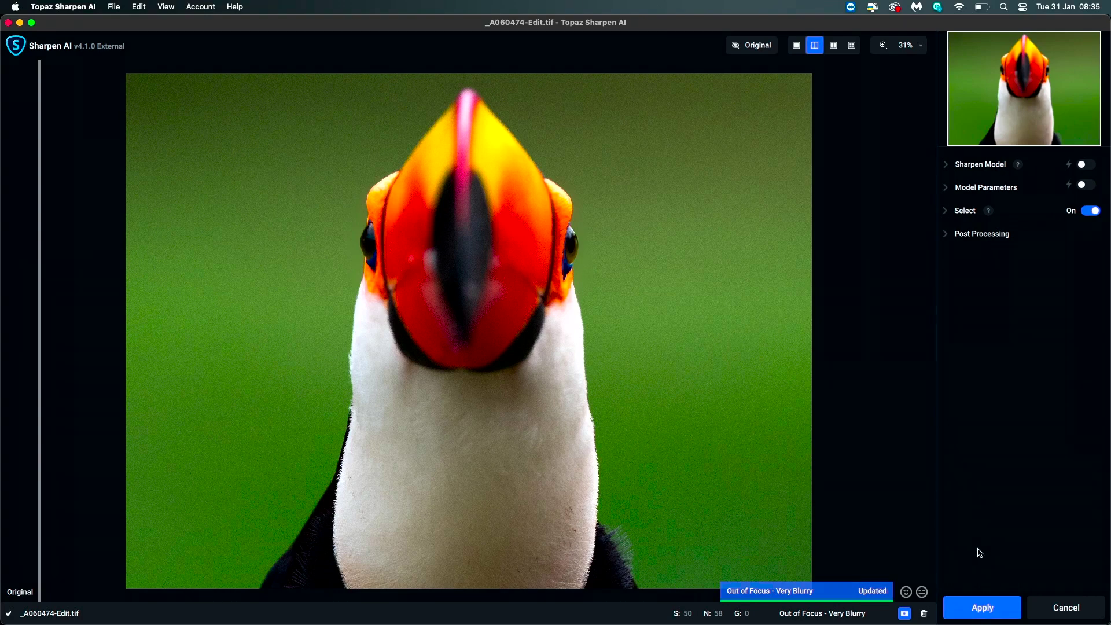
- Apply the masked Out of Focus - Very Blurry sharpening to the toucan photo and return to Lightroom
{"action": "left_click", "coordinate": [983, 609]}
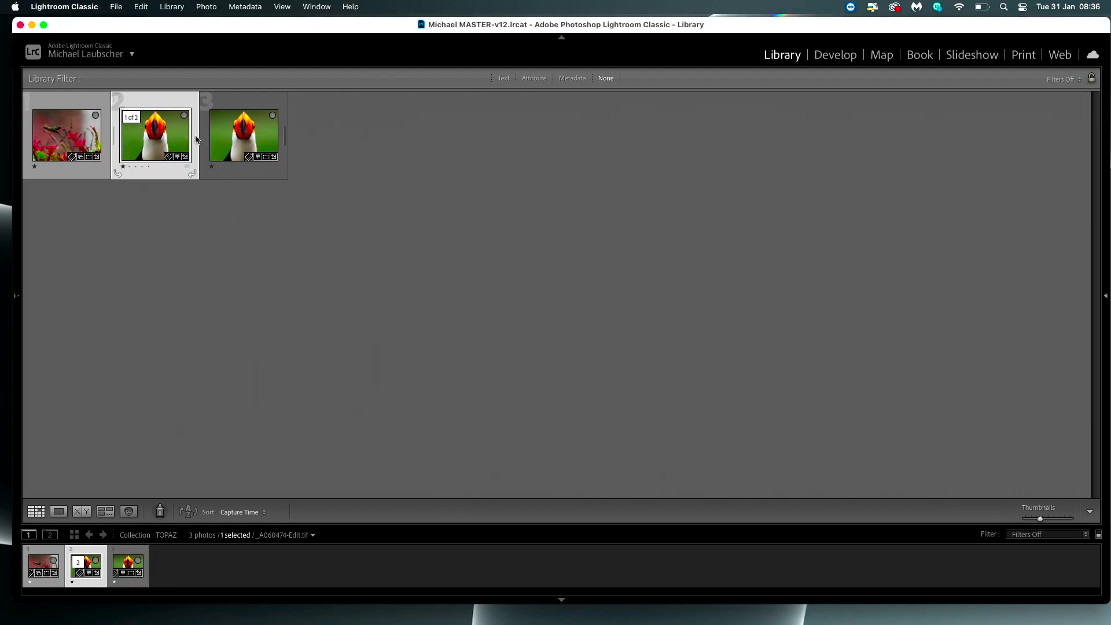
- View _A060474.ORF and _A060474-Edit.tif in turn in the Loupe view with the file info overlay shown
{"action": "left_click", "coordinate": [245, 137]}
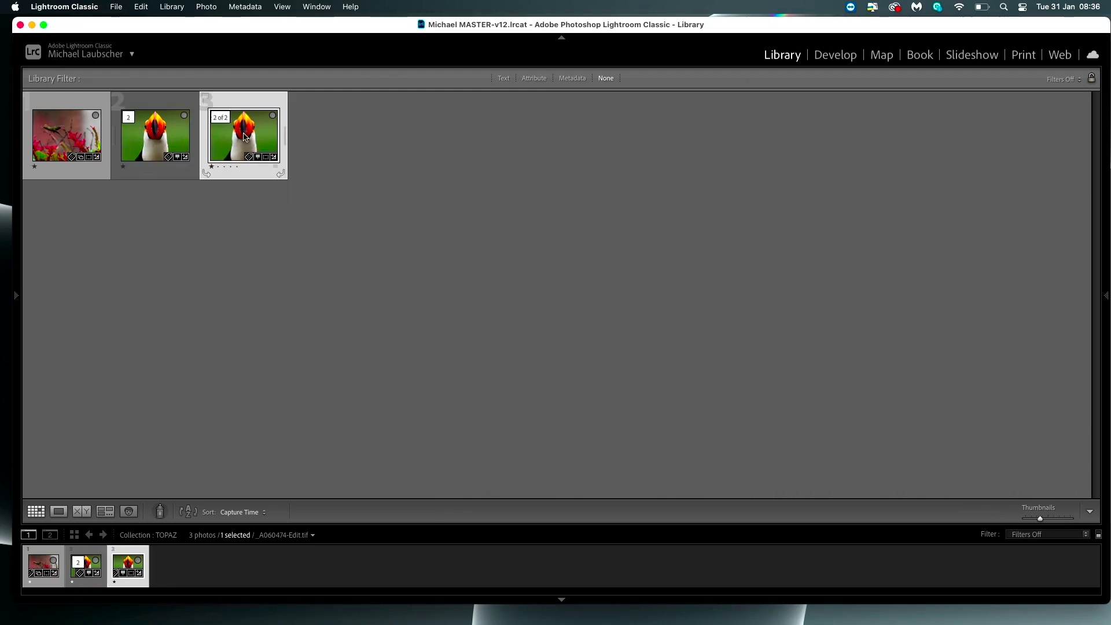
{"action": "double_click", "coordinate": [244, 139]}
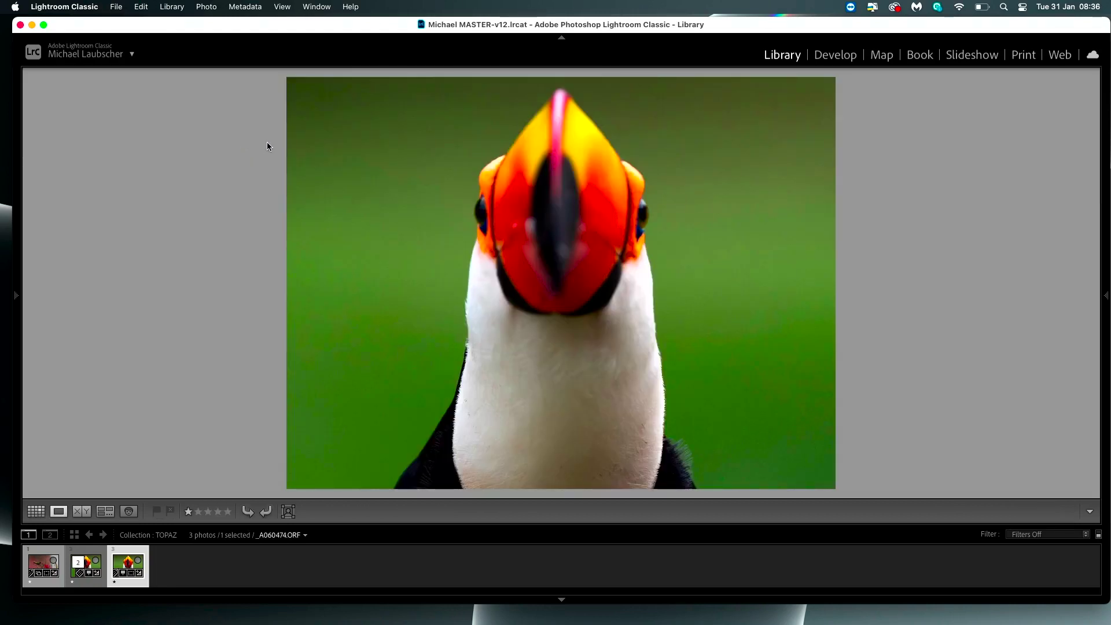
{"action": "key", "text": "i"}
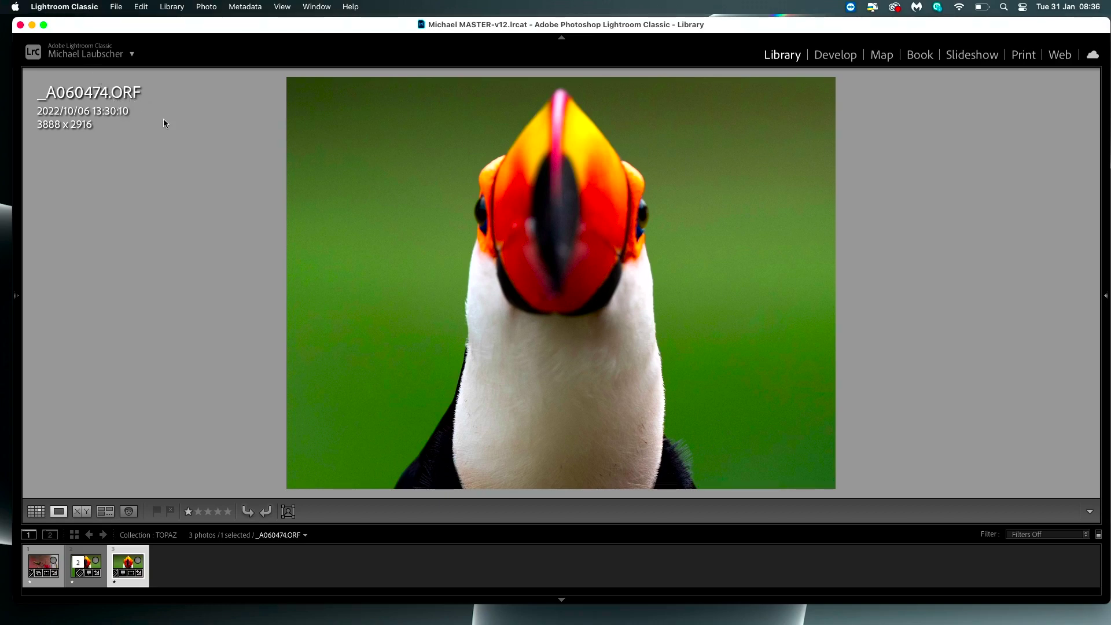
{"action": "key", "text": "Left"}
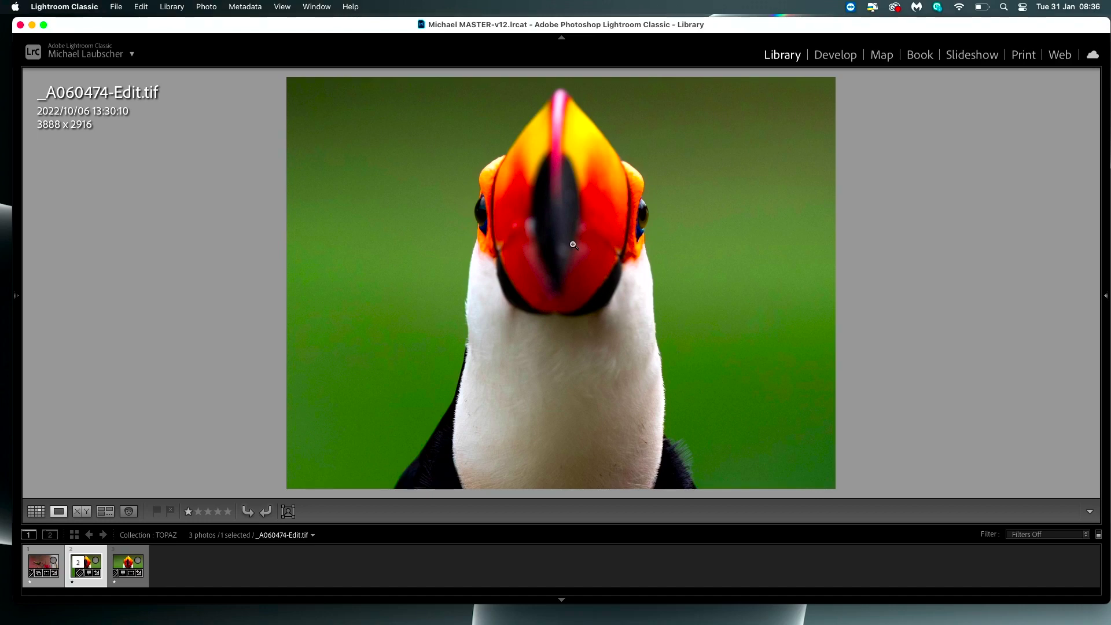
- Compare _A060474-Edit.tif and _A060474.ORF side by side with the surrounding interface blacked out
{"action": "key", "text": "g"}
{"action": "mouse_move", "coordinate": [229, 142]}
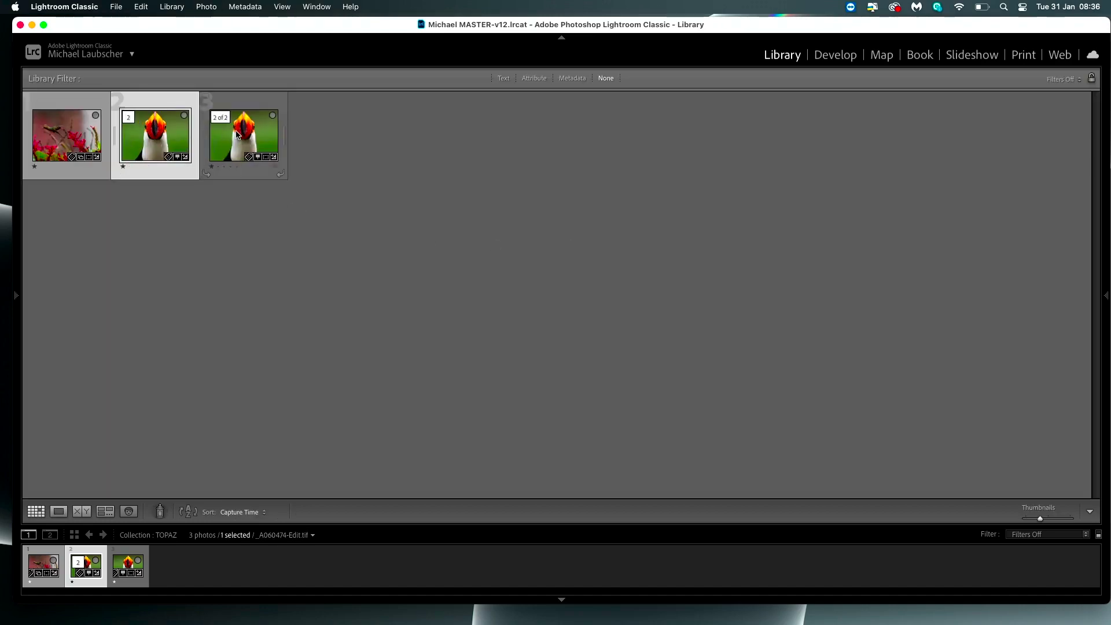
{"action": "left_click", "coordinate": [245, 143], "text": "super"}
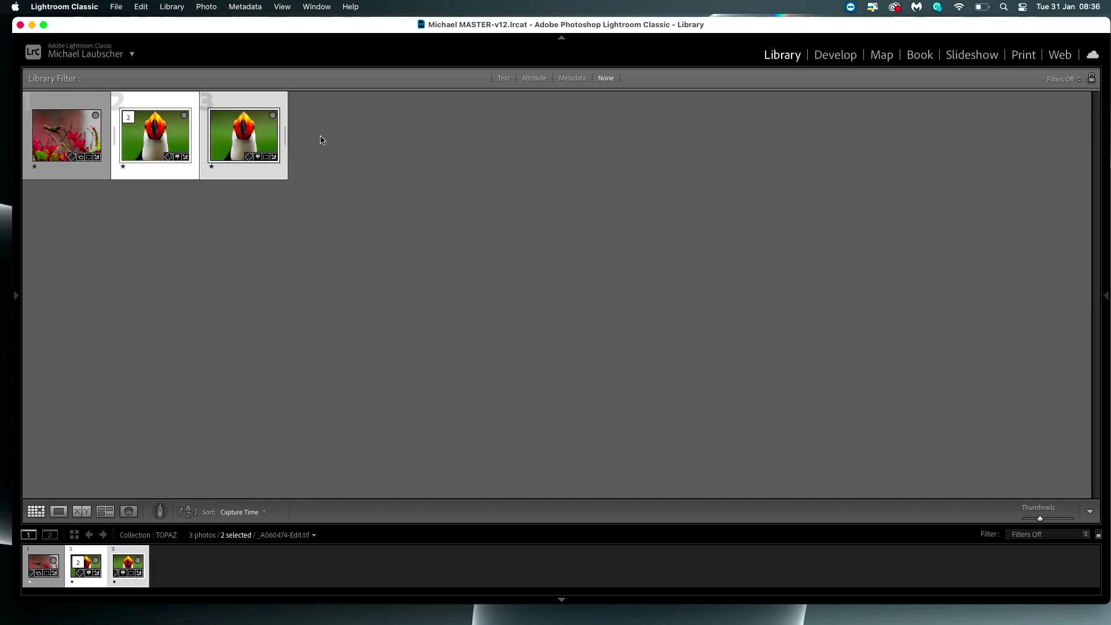
{"action": "key", "text": "c"}
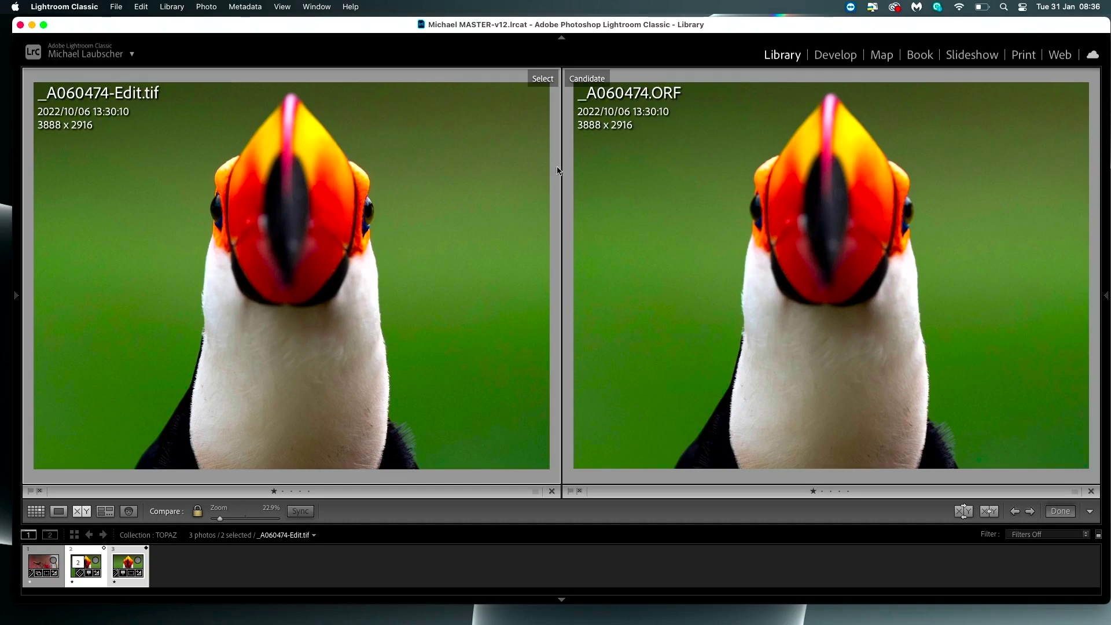
{"action": "key", "text": "l"}
{"action": "key", "text": "l"}
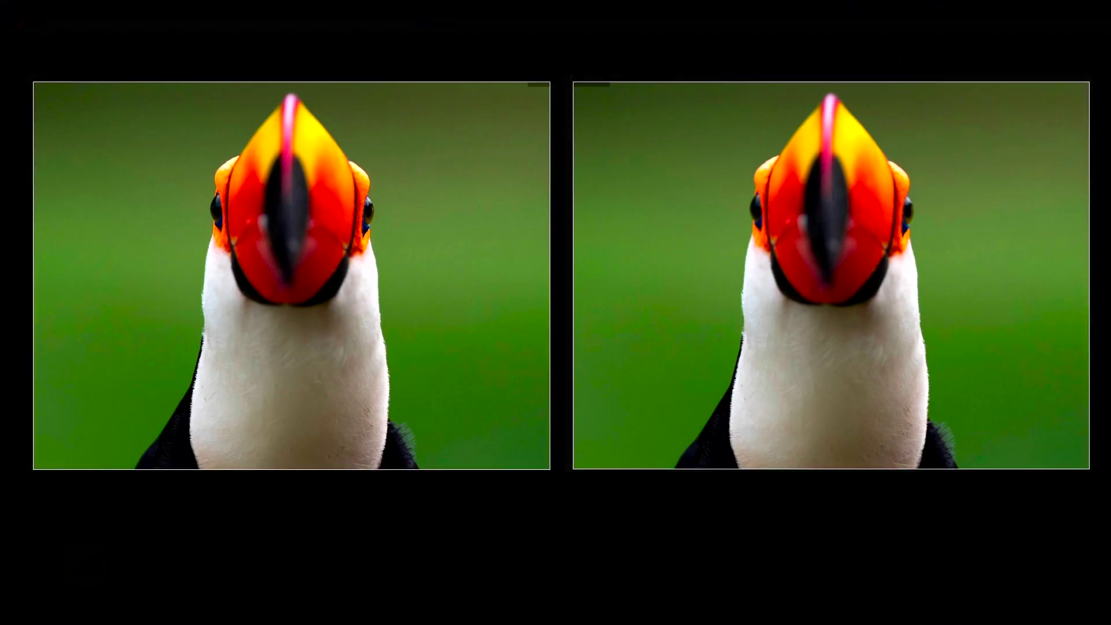
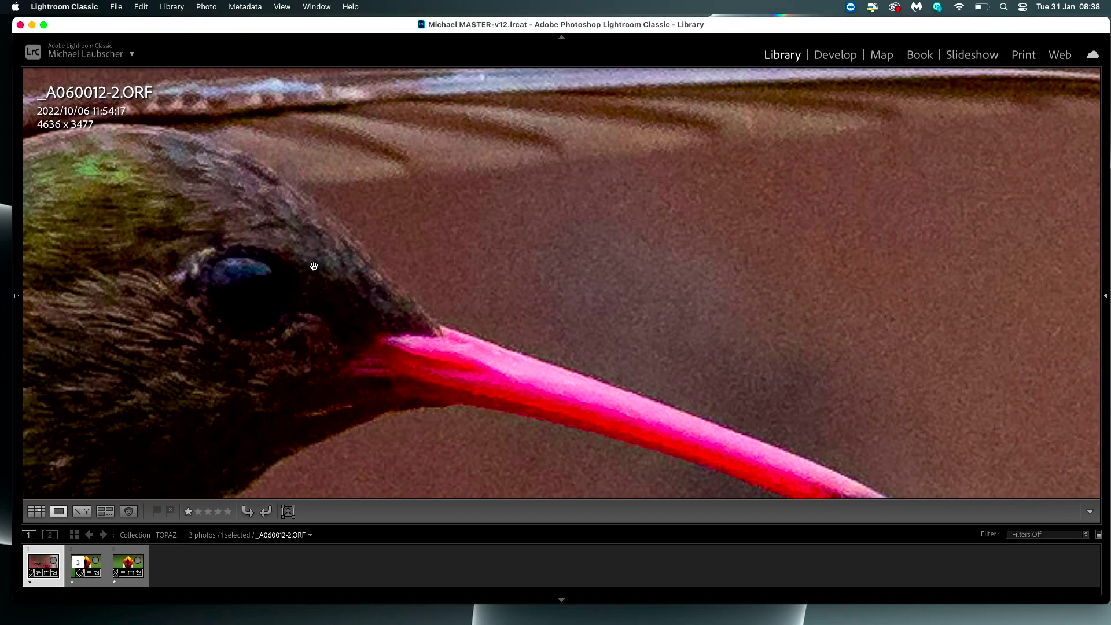
- Show the hummingbird photo's exposure info, examine the noise around the beak and upper wing, and hide the info overlay
{"action": "key", "text": "i"}
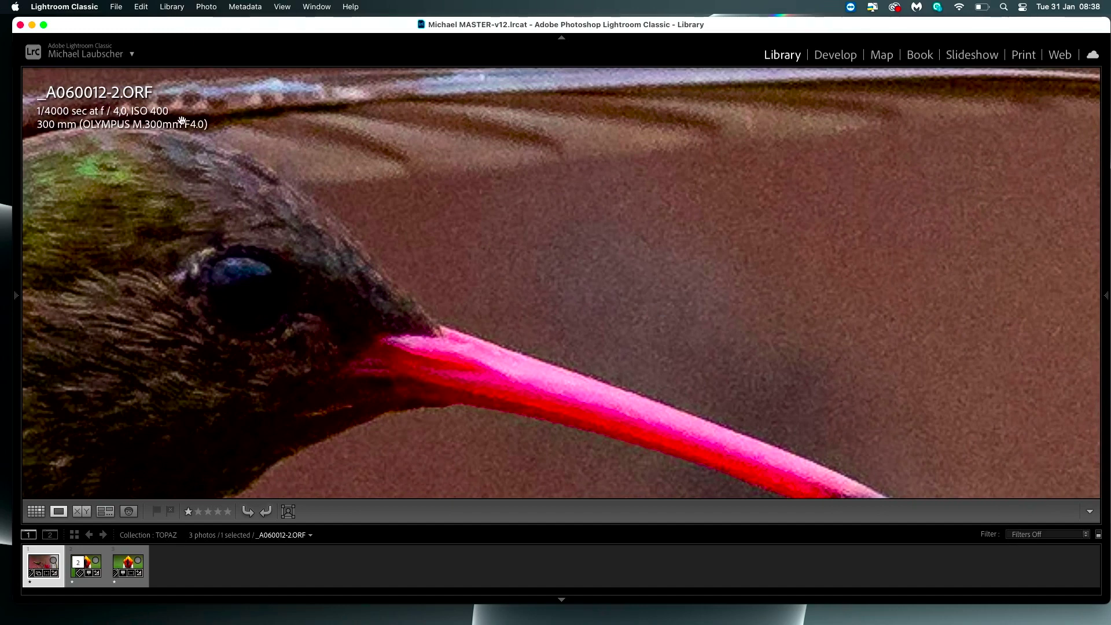
{"action": "left_click_drag", "start_coordinate": [506, 260], "coordinate": [357, 169]}
{"action": "left_click_drag", "start_coordinate": [614, 264], "coordinate": [461, 349]}
{"action": "left_click_drag", "start_coordinate": [688, 168], "coordinate": [694, 268]}
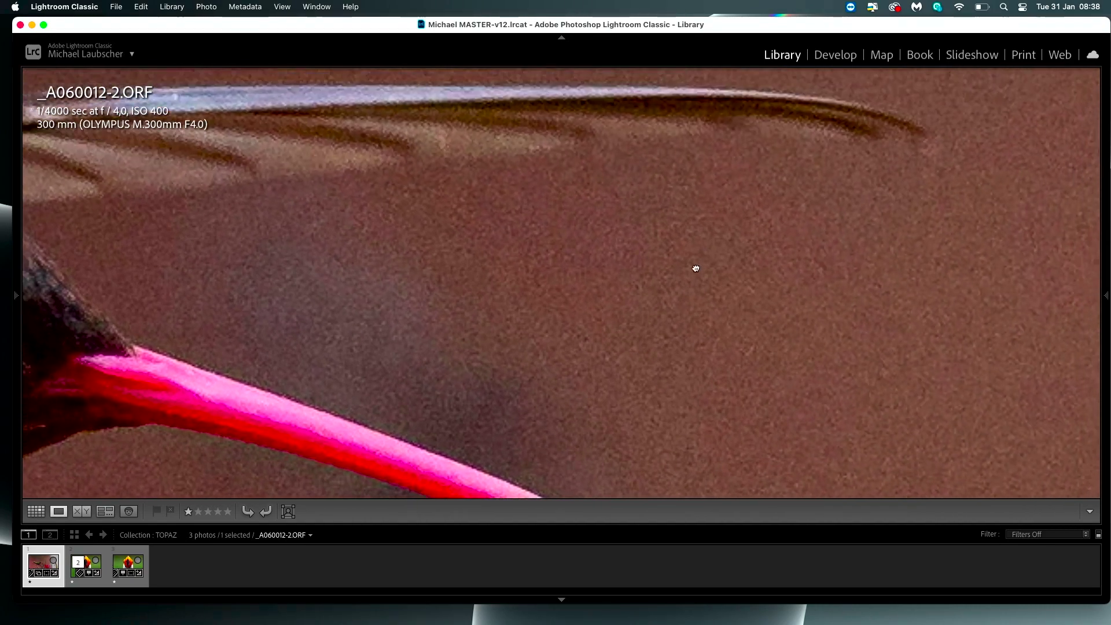
{"action": "left_click_drag", "start_coordinate": [608, 185], "coordinate": [592, 295]}
{"action": "key", "text": "i"}
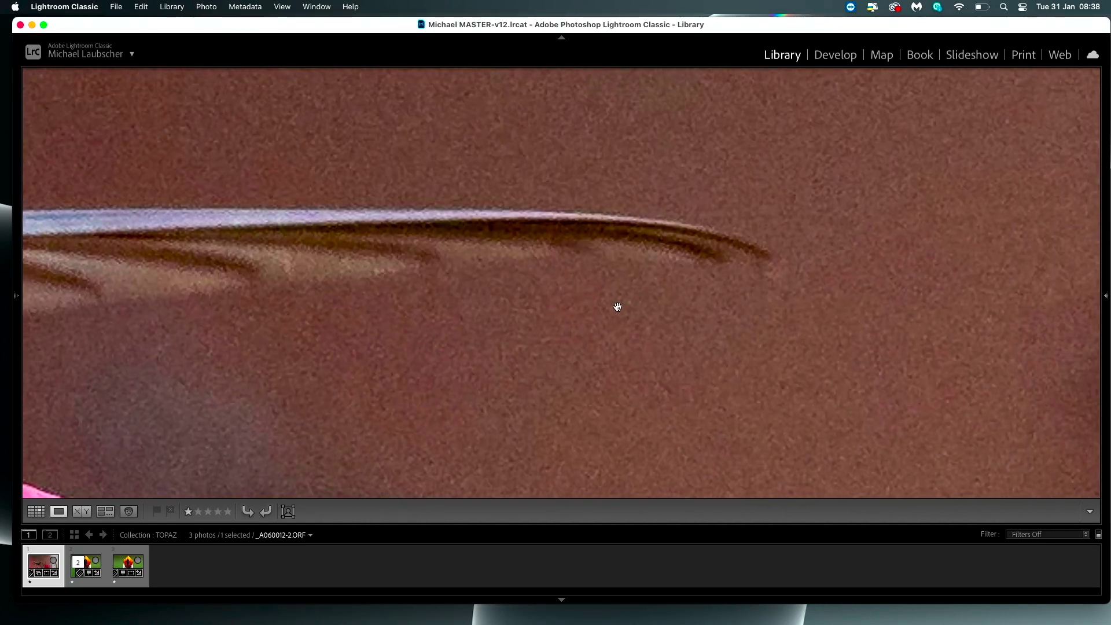
- Examine the noise on the hummingbird's head, beak and body feathers, and return to the full photo
{"action": "left_click_drag", "start_coordinate": [513, 352], "coordinate": [970, 159]}
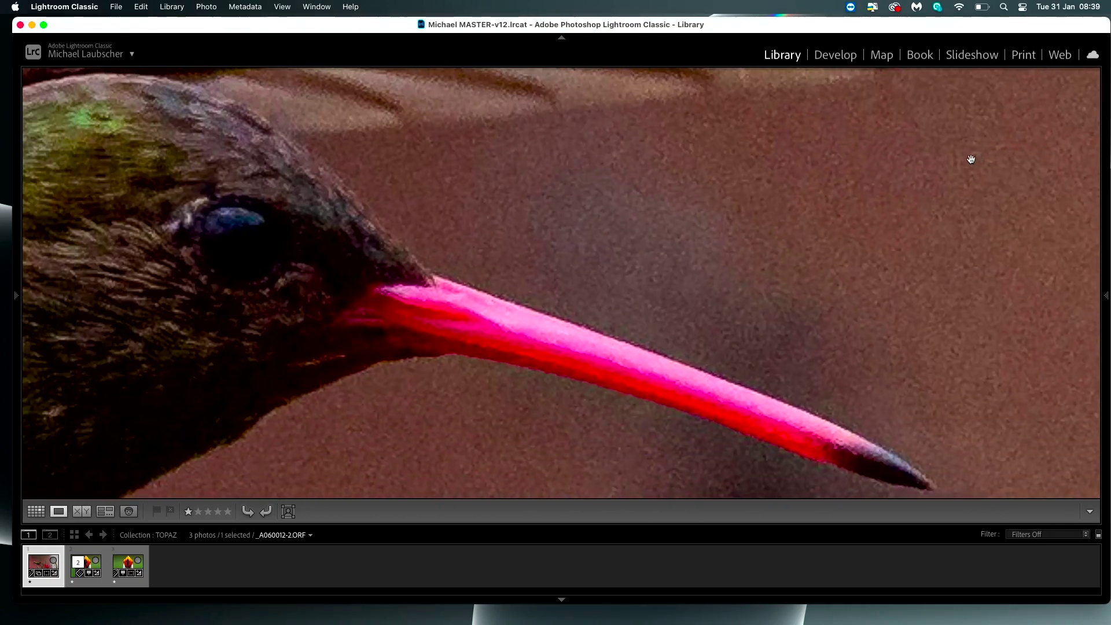
{"action": "left_click", "coordinate": [711, 231]}
{"action": "left_click", "coordinate": [442, 238]}
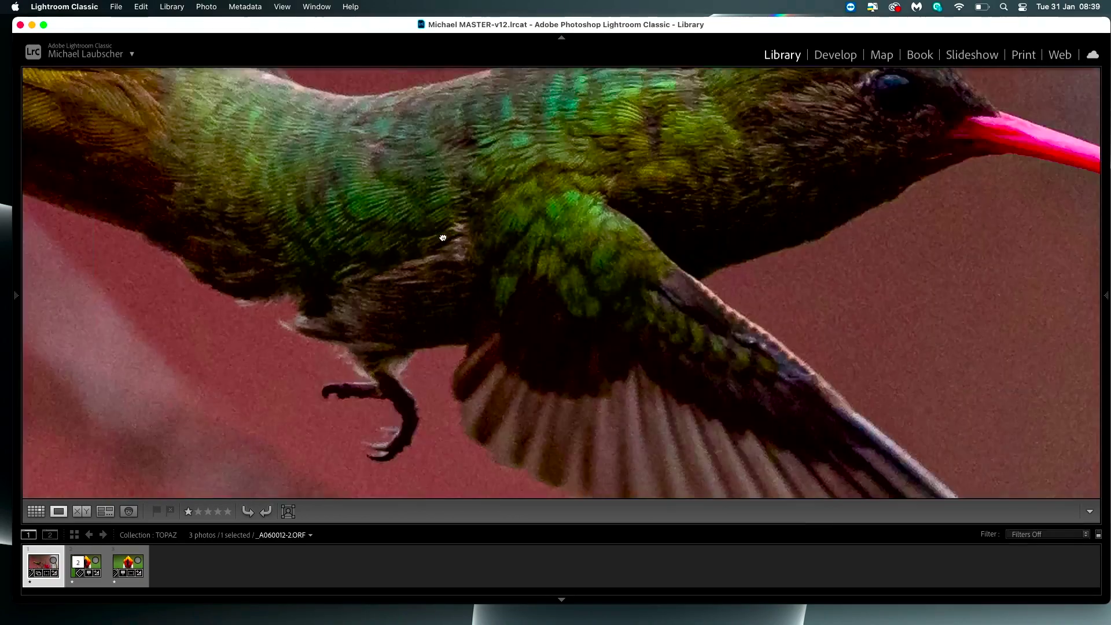
{"action": "left_click_drag", "start_coordinate": [515, 233], "coordinate": [345, 384]}
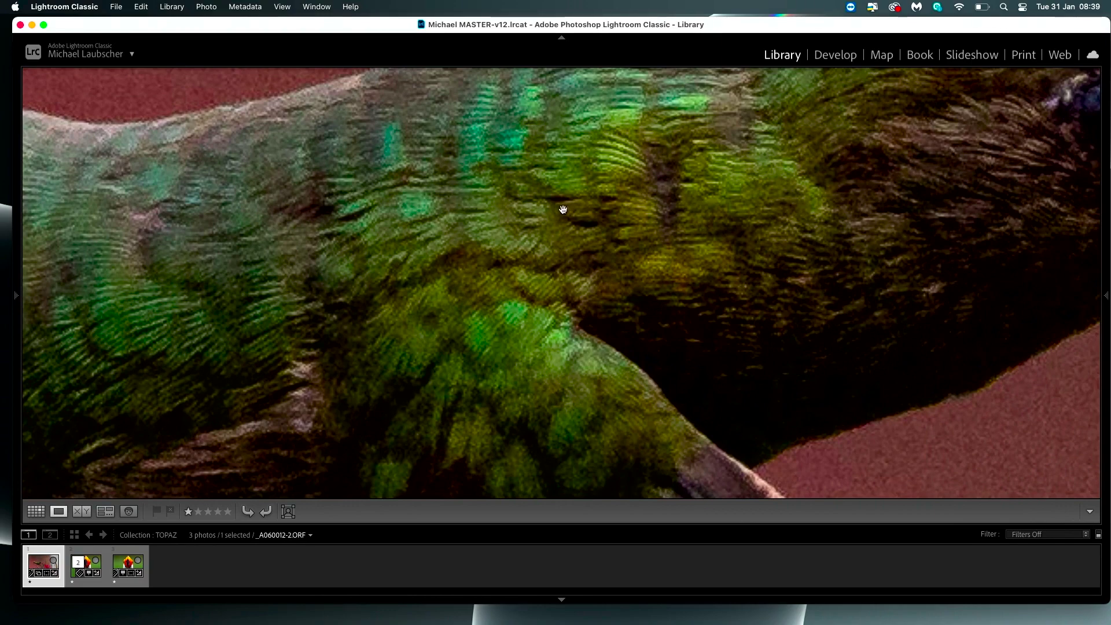
{"action": "left_click", "coordinate": [578, 260]}
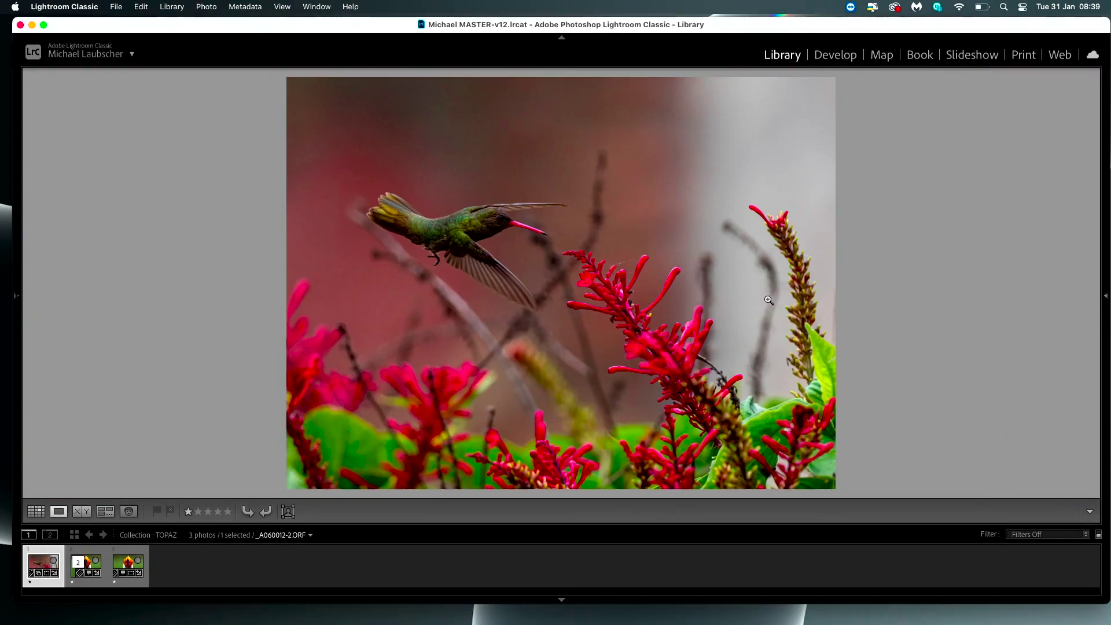
- Examine the noise around the red flower spike beside the hummingbird, and return to the full photo
{"action": "left_click", "coordinate": [582, 249]}
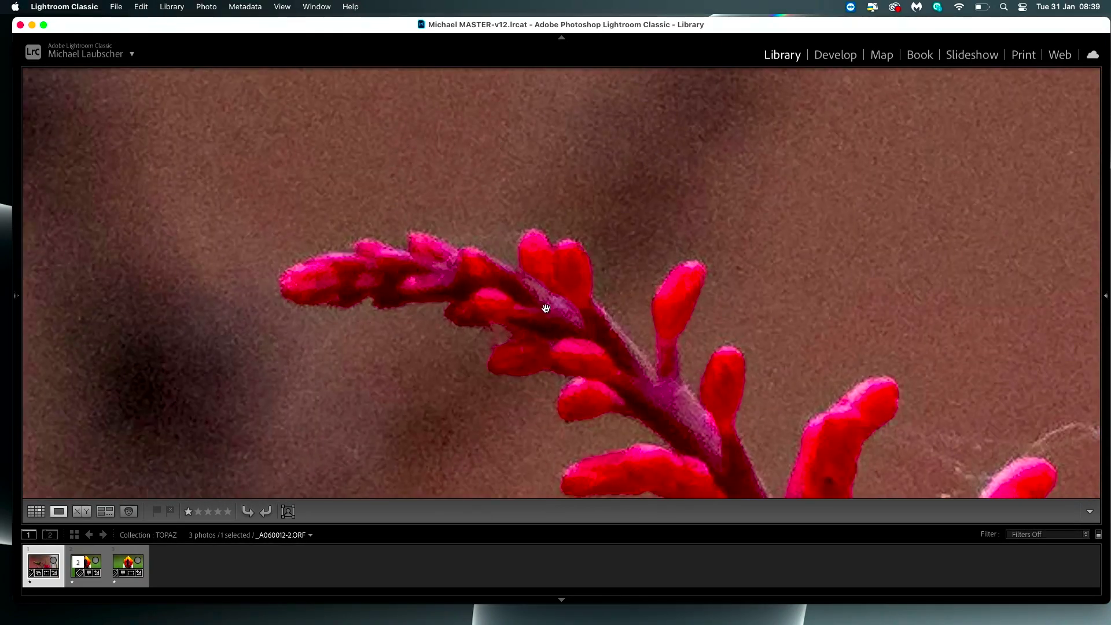
{"action": "left_click_drag", "start_coordinate": [572, 324], "coordinate": [449, 192]}
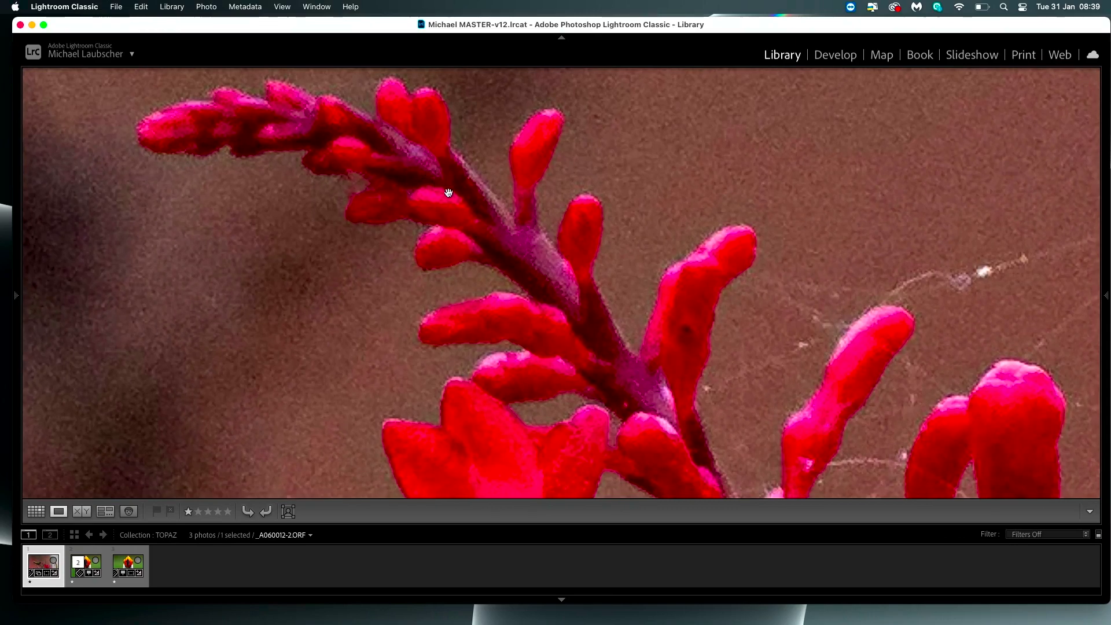
{"action": "left_click", "coordinate": [509, 224]}
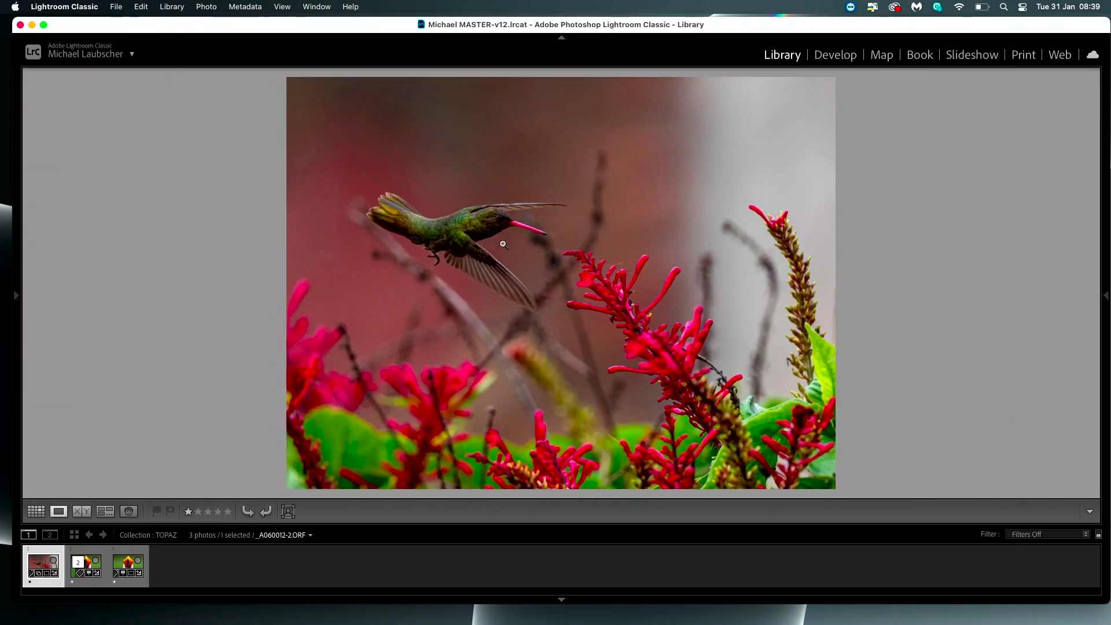
- Open a copy of the hummingbird photo with Lightroom adjustments in Topaz DeNoise AI, and permanently dismiss the Photoshop plugin prompt
{"action": "key", "text": "g"}
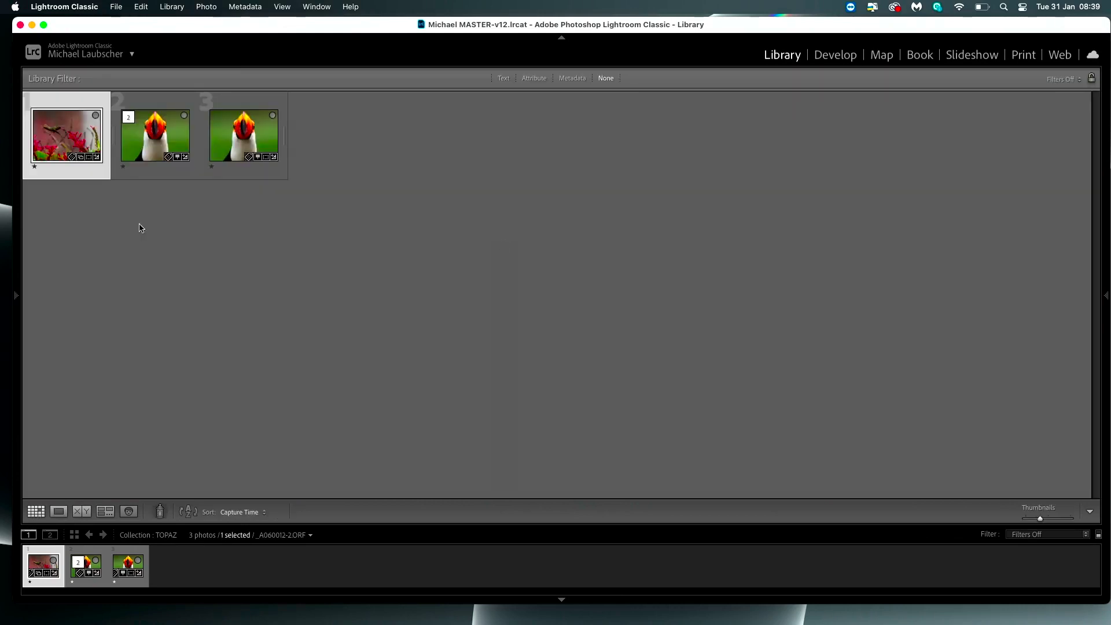
{"action": "right_click", "coordinate": [60, 144]}
{"action": "mouse_move", "coordinate": [102, 268]}
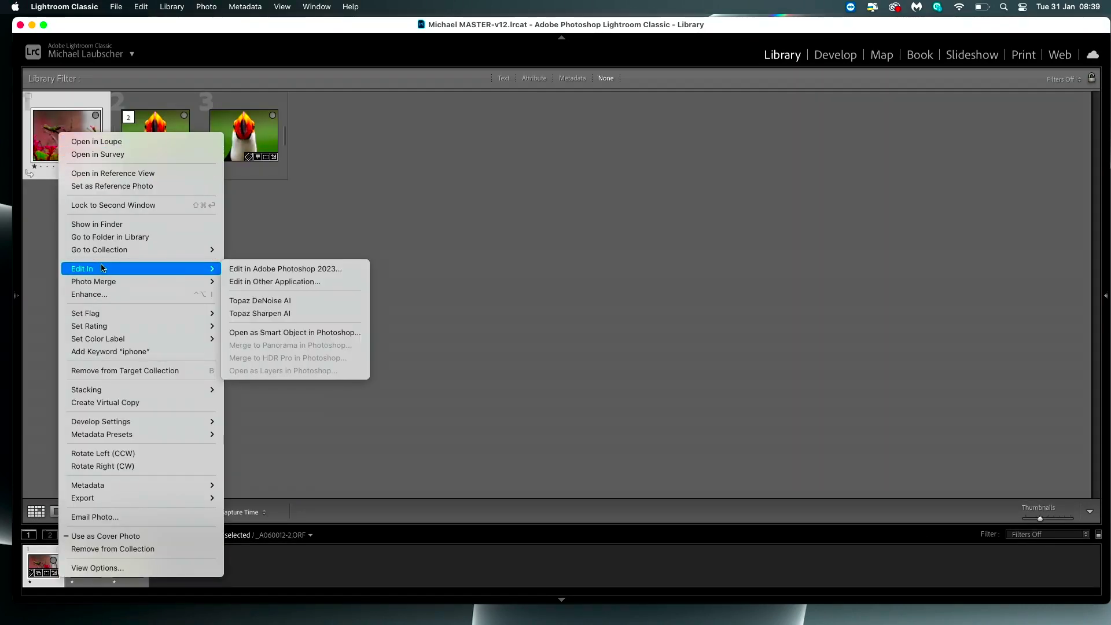
{"action": "left_click", "coordinate": [279, 301]}
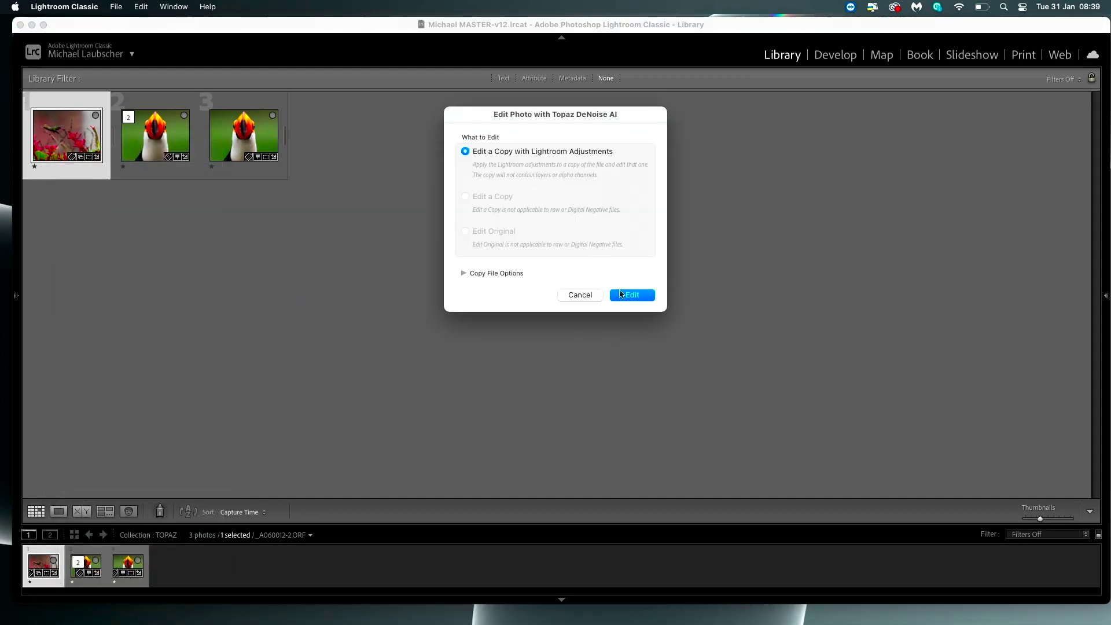
{"action": "left_click", "coordinate": [628, 296]}
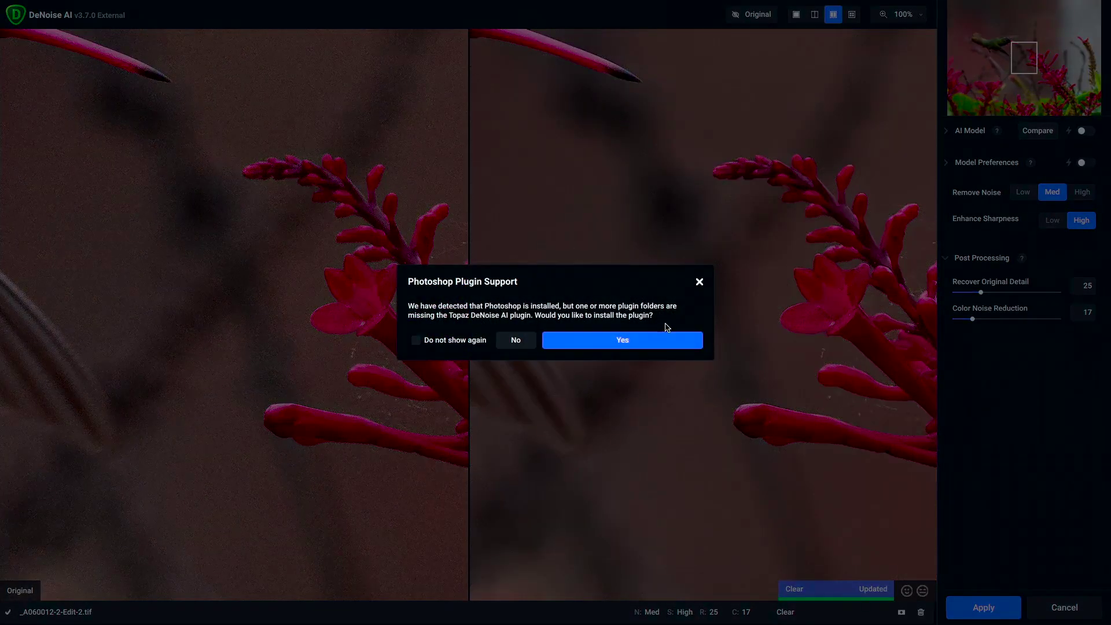
{"action": "left_click", "coordinate": [416, 340]}
{"action": "left_click", "coordinate": [700, 283]}
- Show the whole hummingbird photo in single view at Zoom to Fit, and permanently dismiss the large preview warning
{"action": "left_click", "coordinate": [796, 16]}
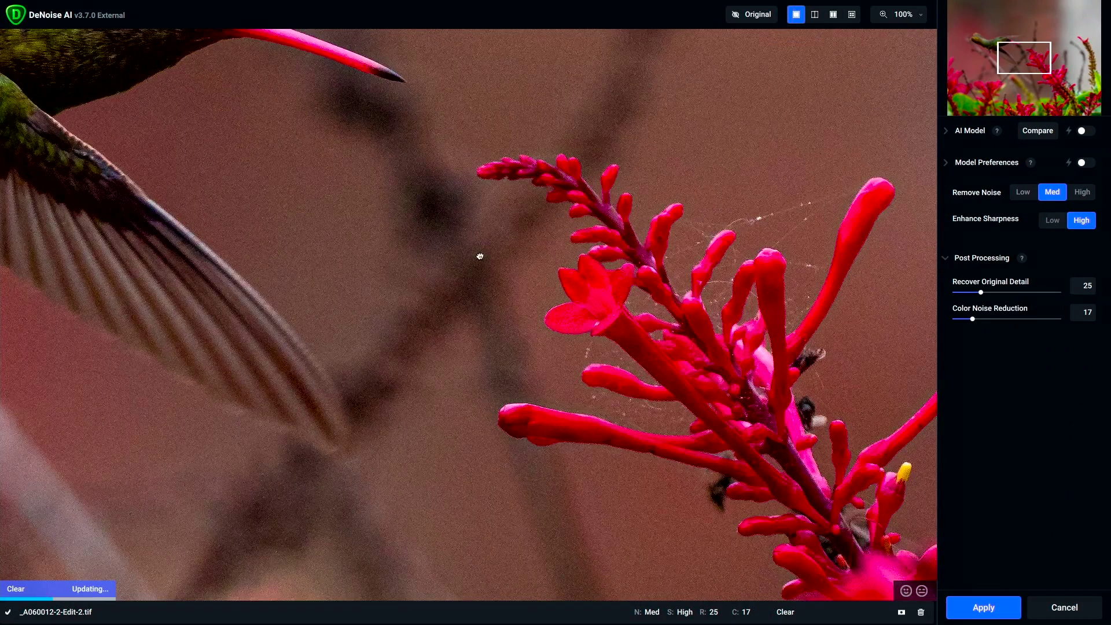
{"action": "left_click", "coordinate": [897, 16]}
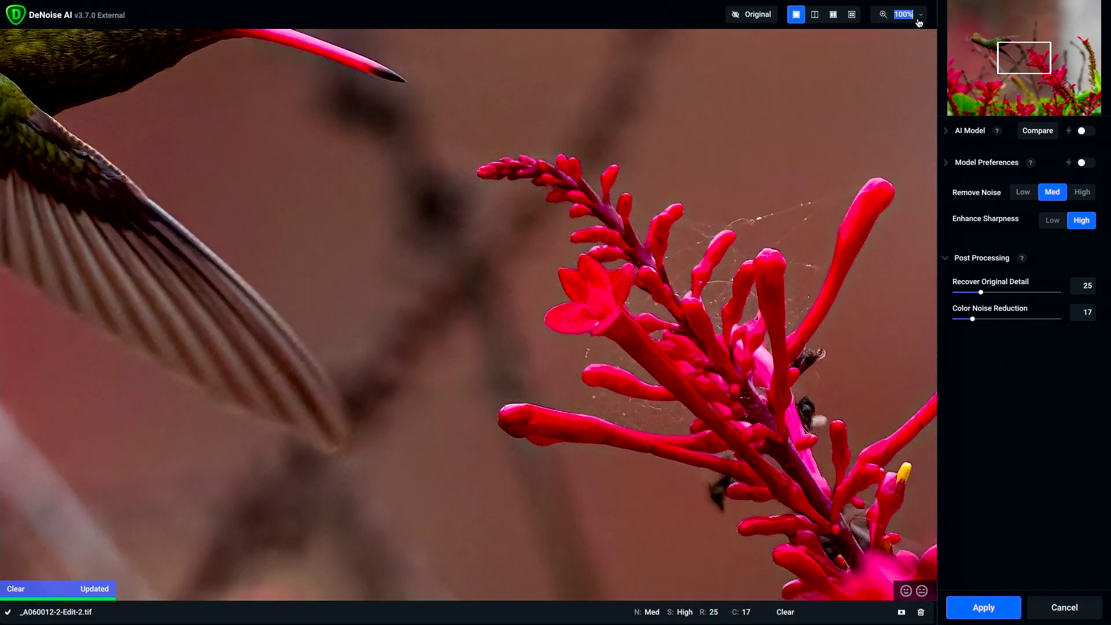
{"action": "left_click", "coordinate": [921, 16]}
{"action": "left_click", "coordinate": [875, 56]}
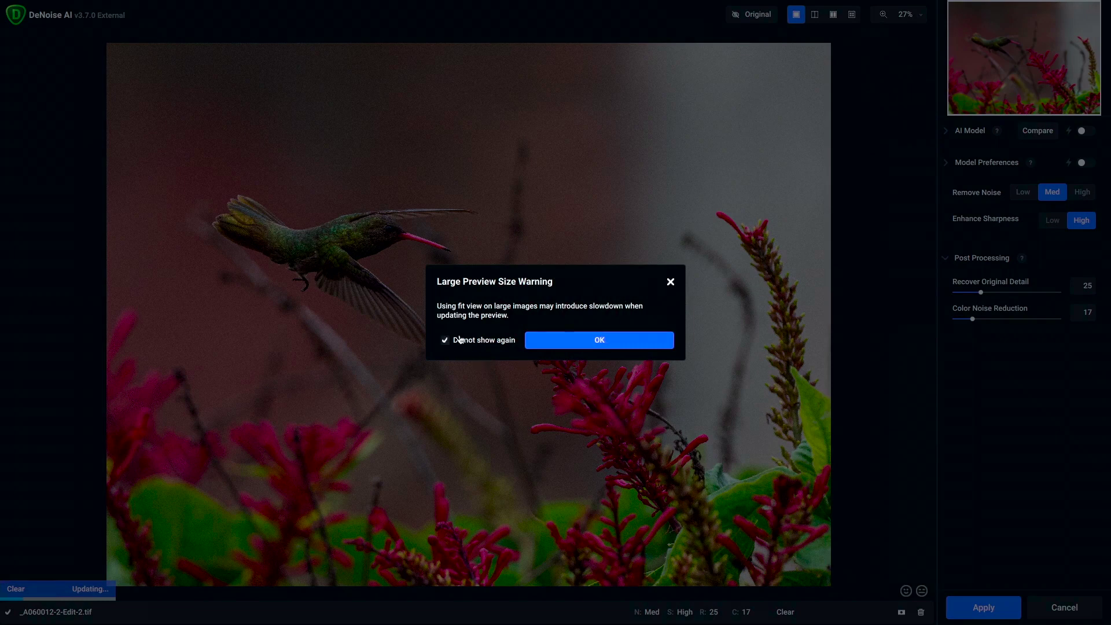
{"action": "left_click", "coordinate": [596, 343]}
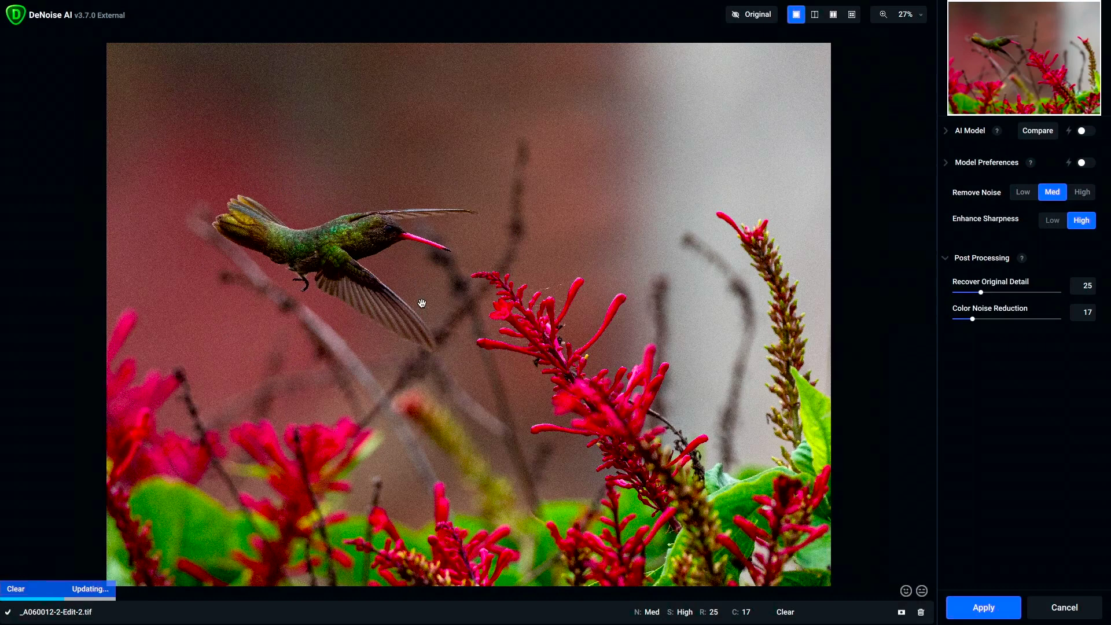
- Compare the four noise-reduction previews at 50% on the hummingbird, with the AI models listed and the post-processing settings collapsed
{"action": "left_click", "coordinate": [468, 255]}
{"action": "left_click", "coordinate": [814, 15]}
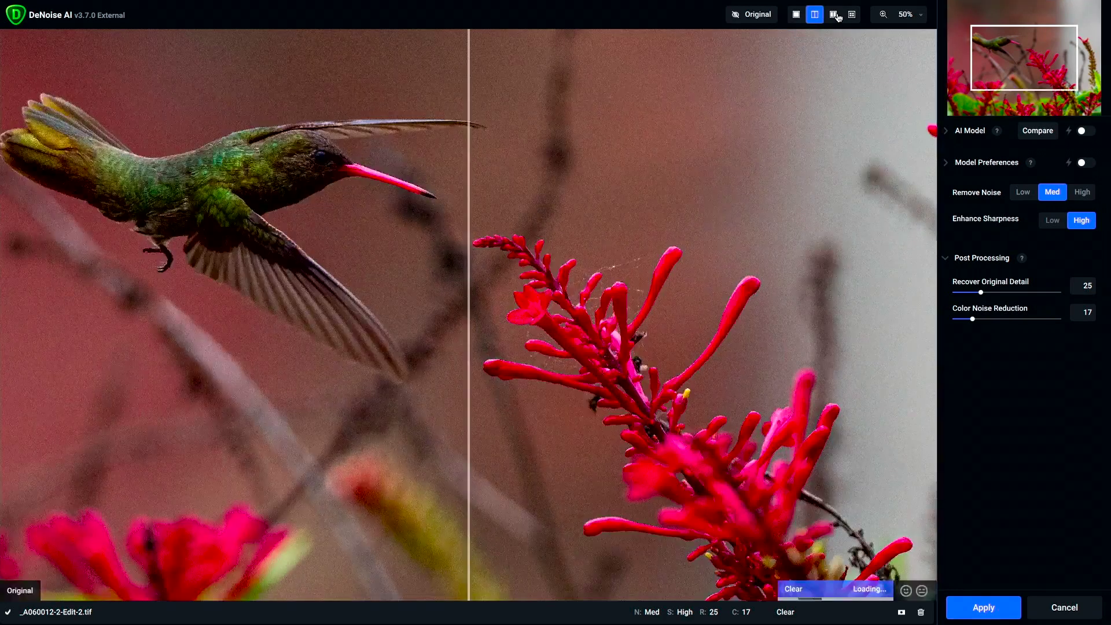
{"action": "left_click", "coordinate": [850, 15]}
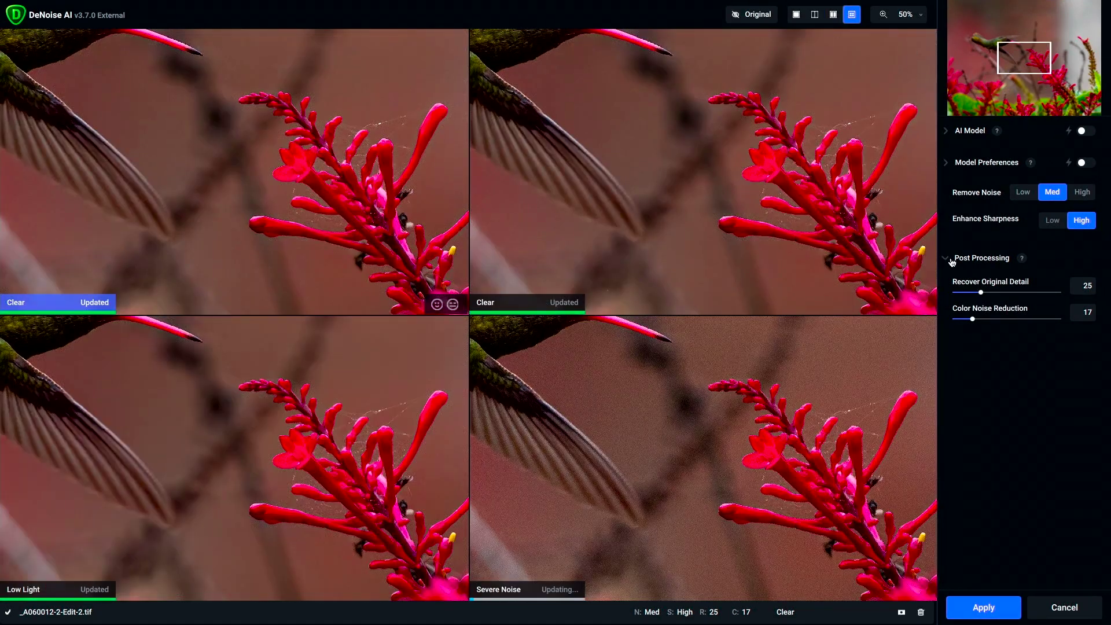
{"action": "left_click", "coordinate": [946, 262]}
{"action": "left_click_drag", "start_coordinate": [1036, 60], "coordinate": [1010, 40]}
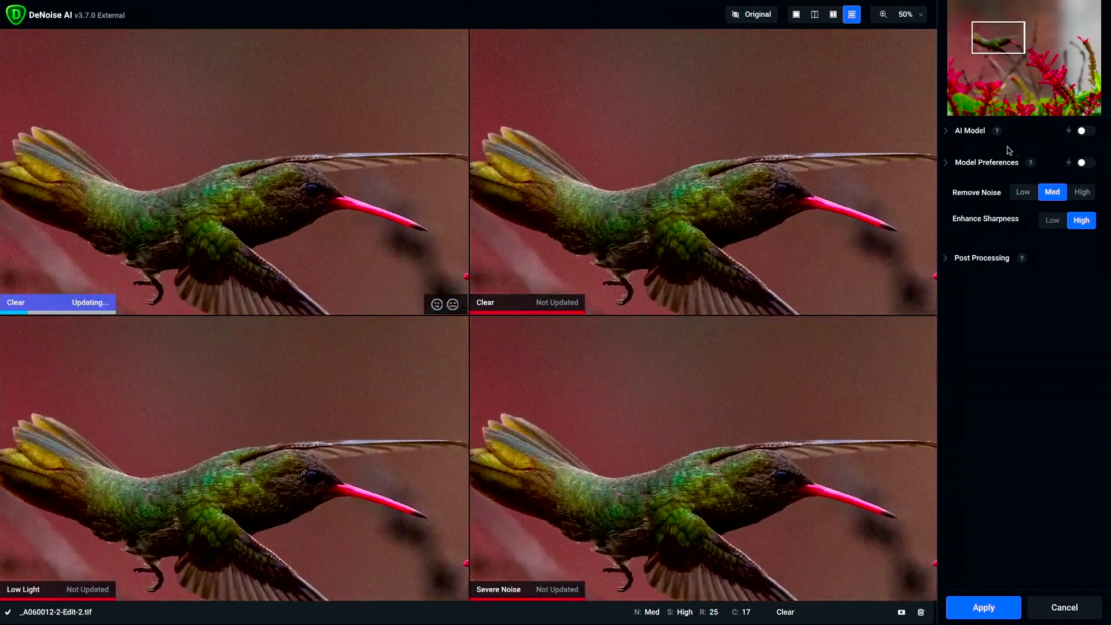
{"action": "left_click", "coordinate": [945, 134]}
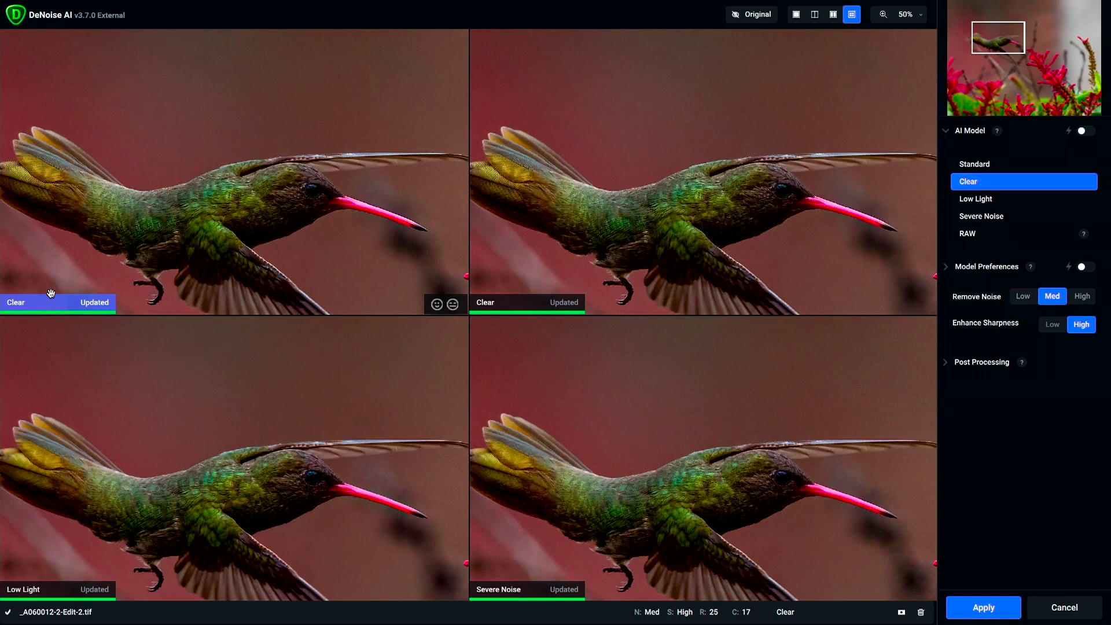
{"action": "left_click_drag", "start_coordinate": [224, 216], "coordinate": [246, 227]}
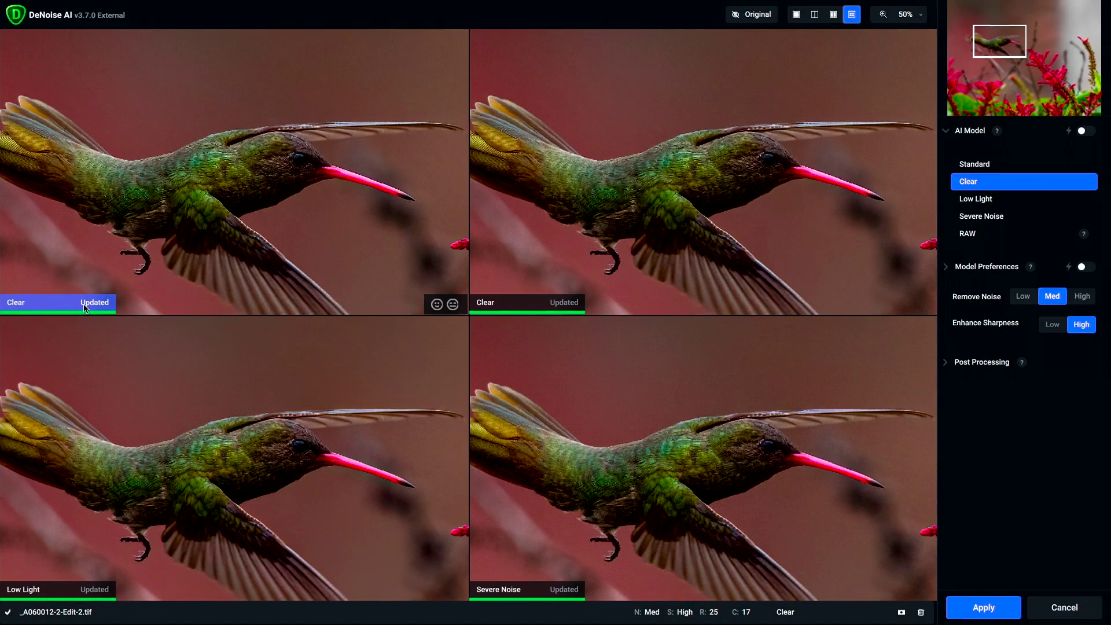
- Set the first comparison preview to the Standard model, and compare it with Clear at 100% on the hummingbird's head and body feathers
{"action": "left_click", "coordinate": [977, 166]}
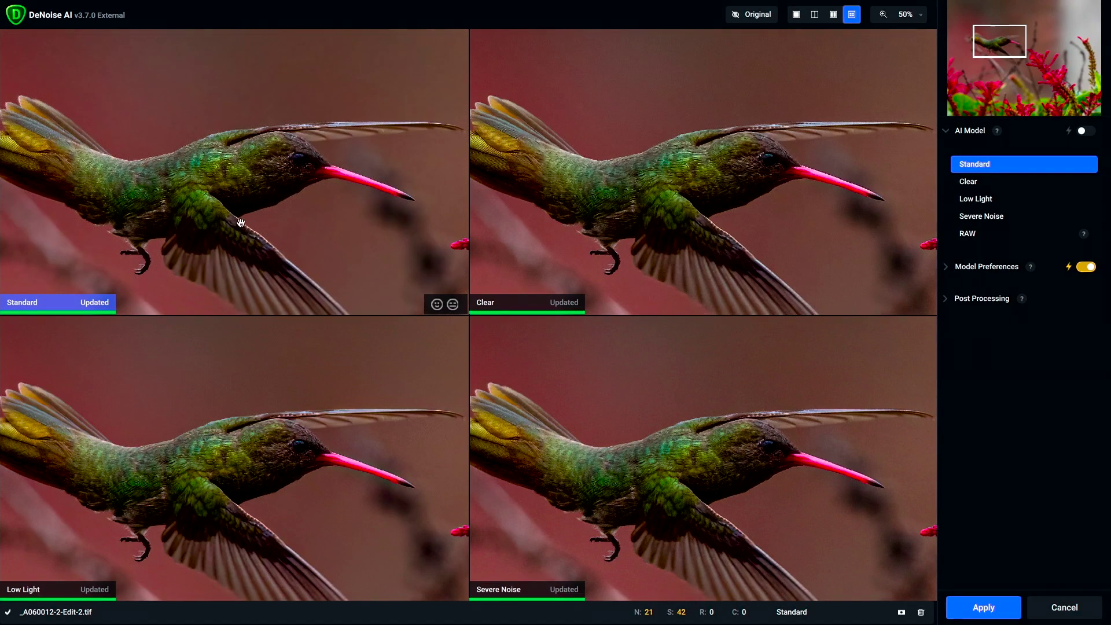
{"action": "left_click", "coordinate": [919, 21]}
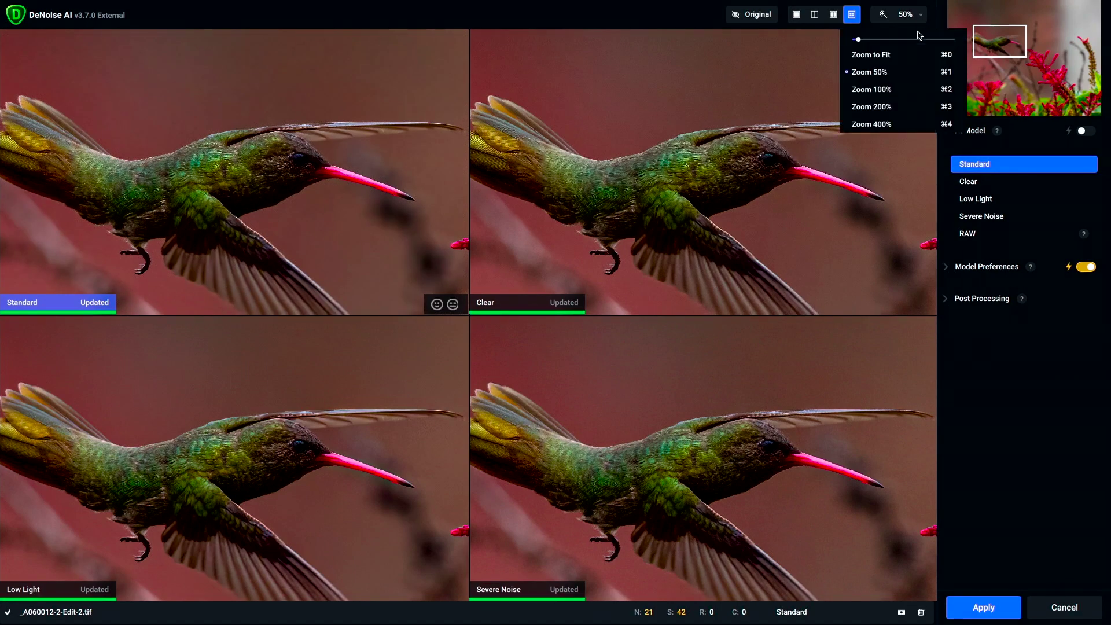
{"action": "left_click", "coordinate": [872, 89]}
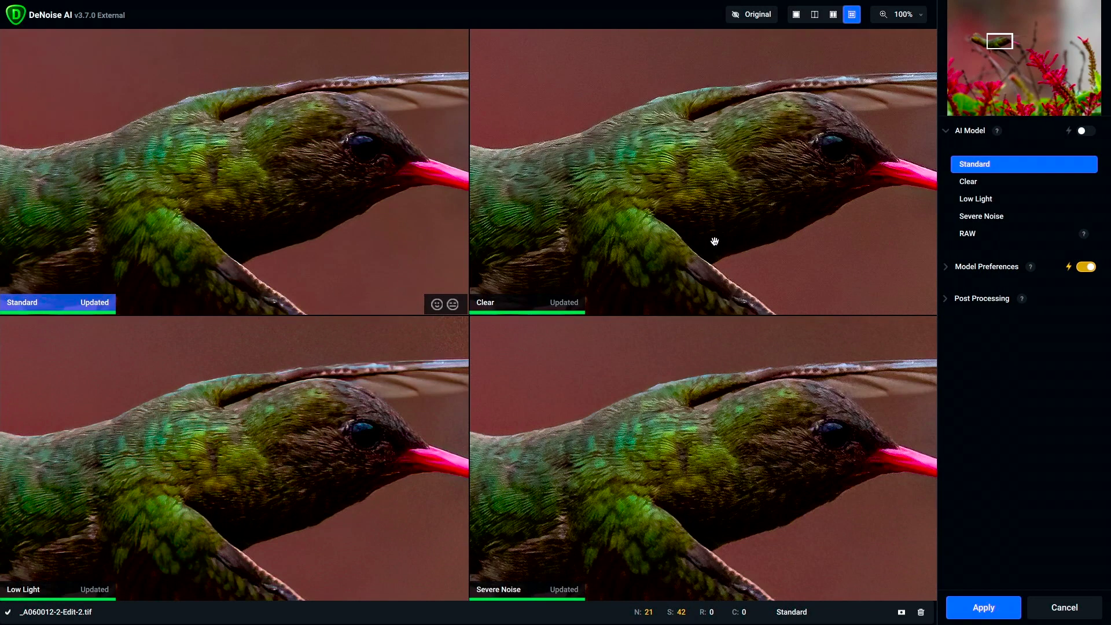
{"action": "left_click_drag", "start_coordinate": [714, 241], "coordinate": [599, 248]}
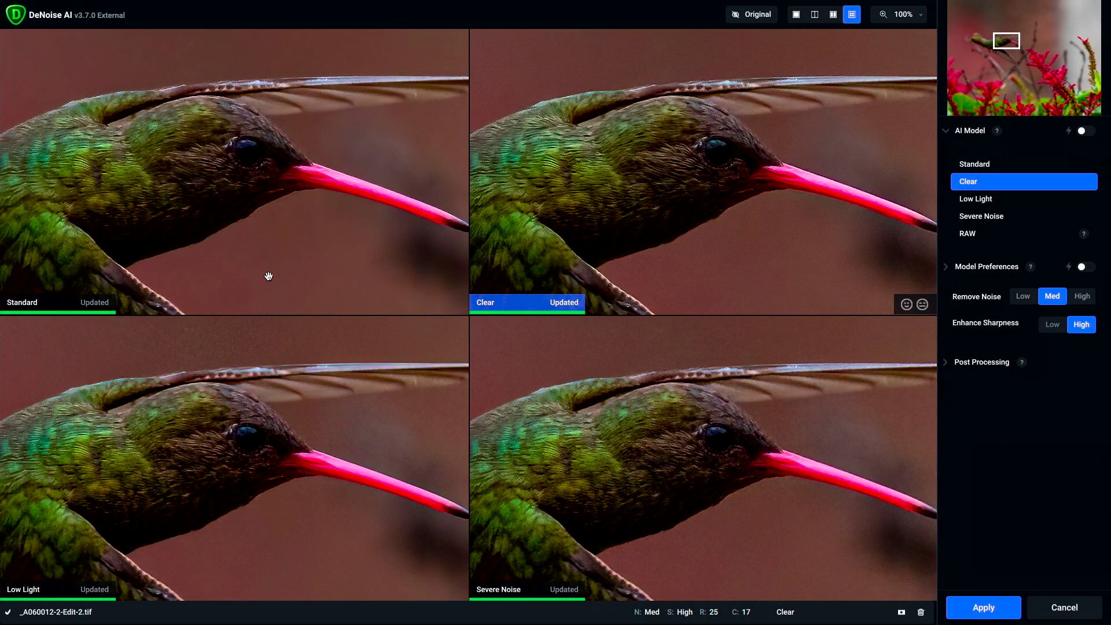
{"action": "left_click_drag", "start_coordinate": [268, 275], "coordinate": [494, 198]}
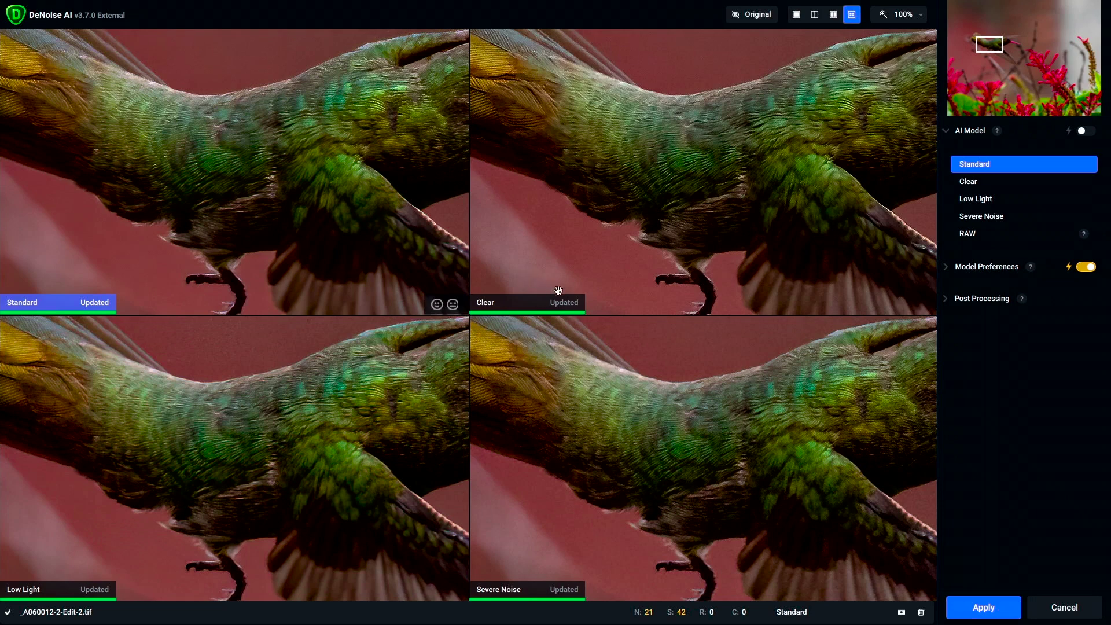
{"action": "left_click", "coordinate": [653, 163]}
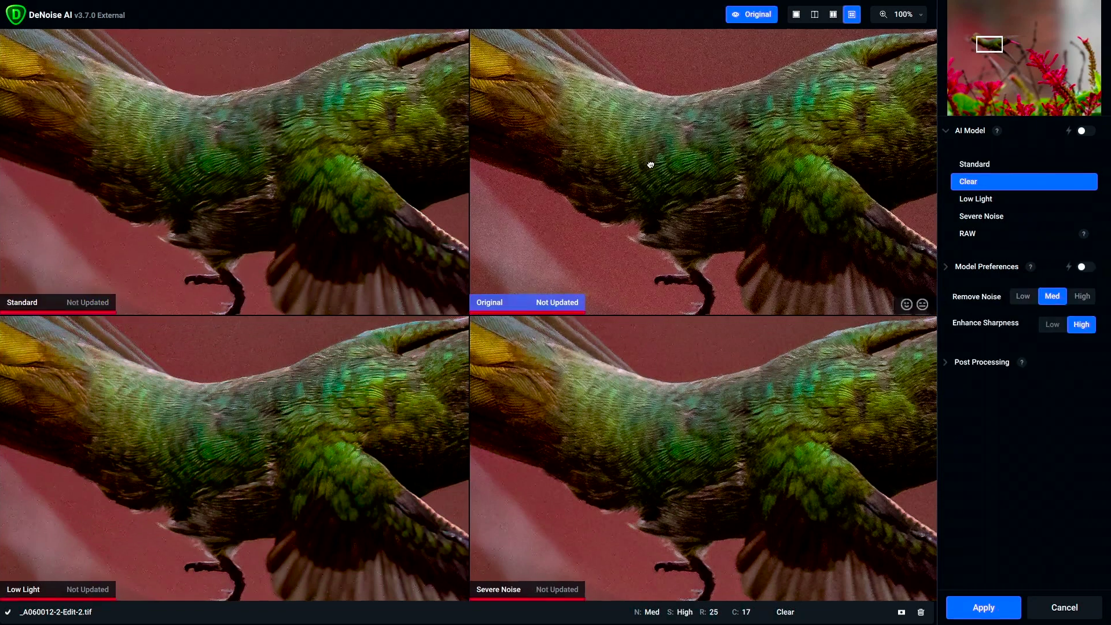
{"action": "left_click_drag", "start_coordinate": [650, 164], "coordinate": [421, 213]}
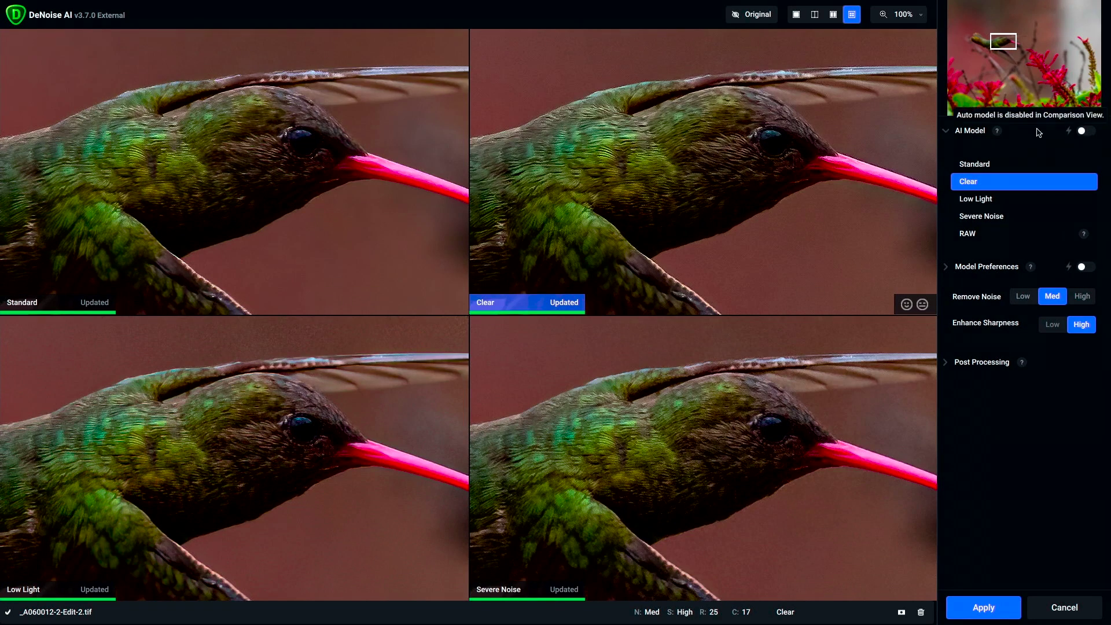
- Switch to the split before/after view, try automatic AI model selection, and choose the Clear model
{"action": "left_click", "coordinate": [815, 17]}
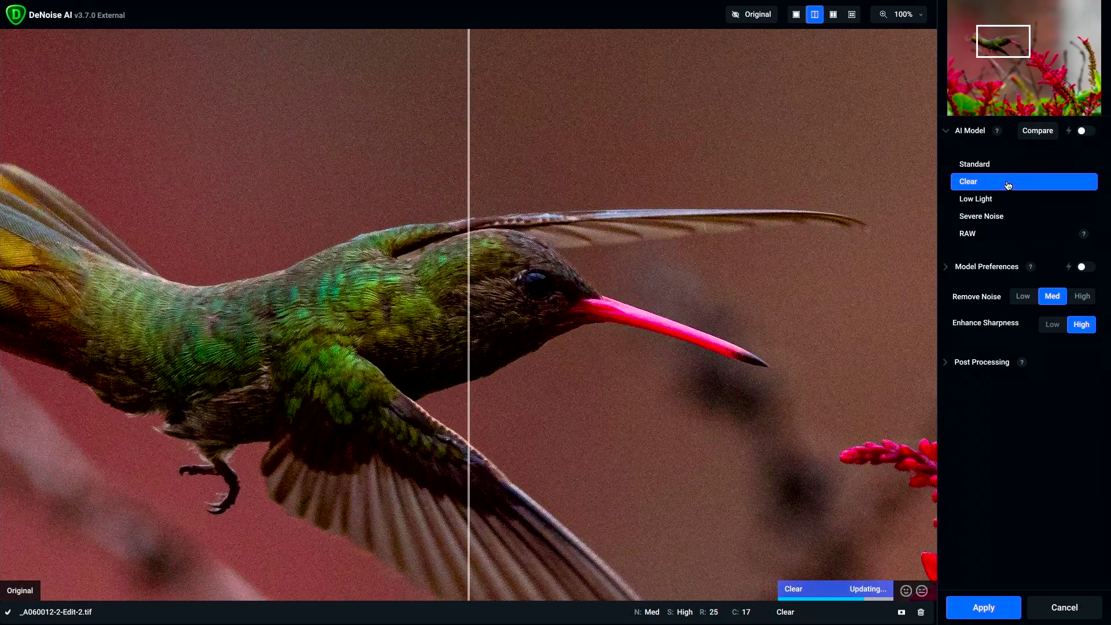
{"action": "left_click", "coordinate": [1085, 132]}
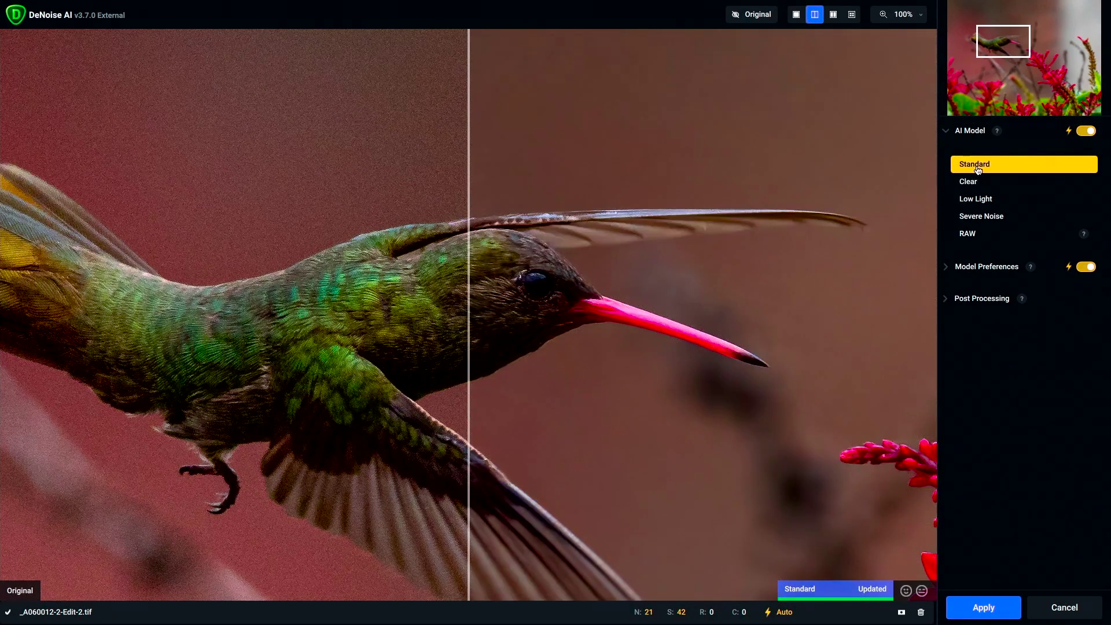
{"action": "left_click", "coordinate": [969, 187]}
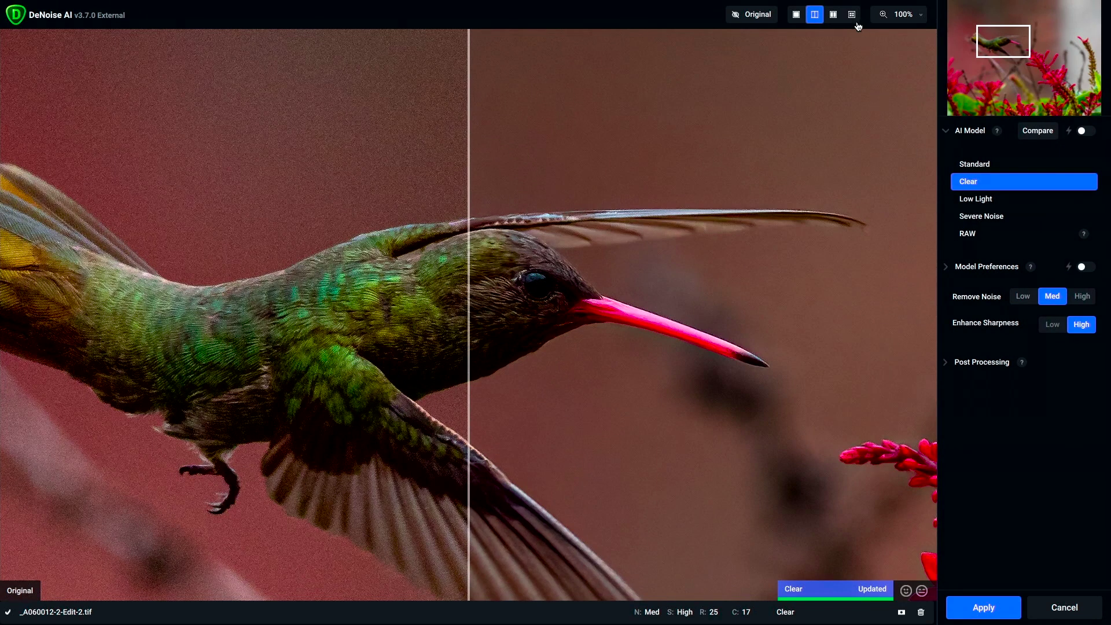
{"action": "left_click", "coordinate": [948, 133]}
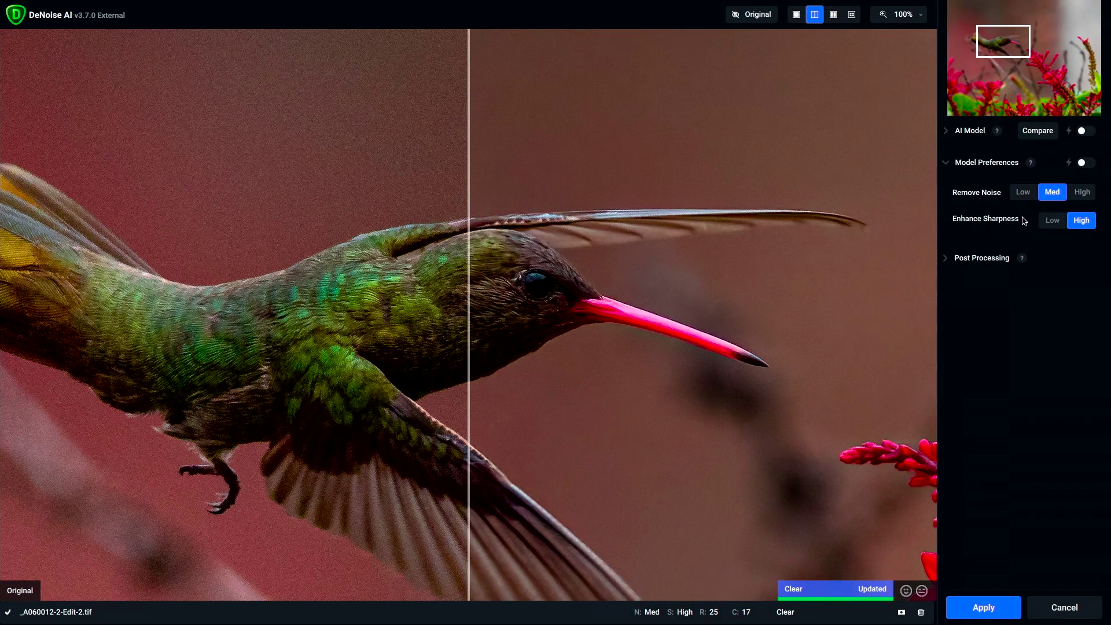
- Try the automatic model preferences, compare more of the bird with the original, and set Enhance Sharpness back to High
{"action": "left_click", "coordinate": [1086, 163]}
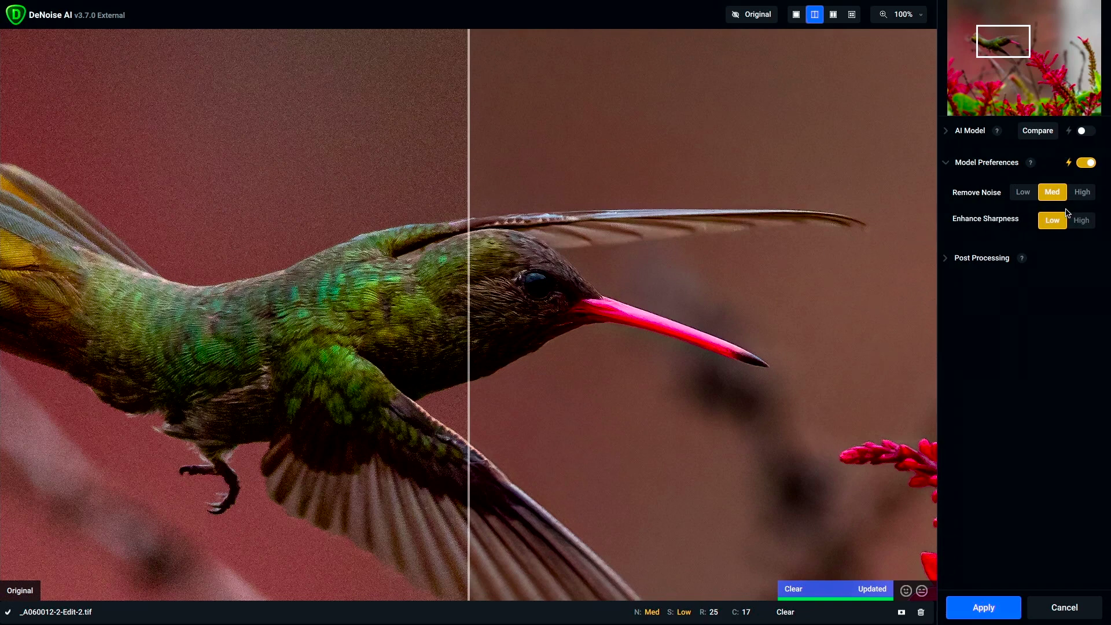
{"action": "left_click_drag", "start_coordinate": [469, 363], "coordinate": [224, 349]}
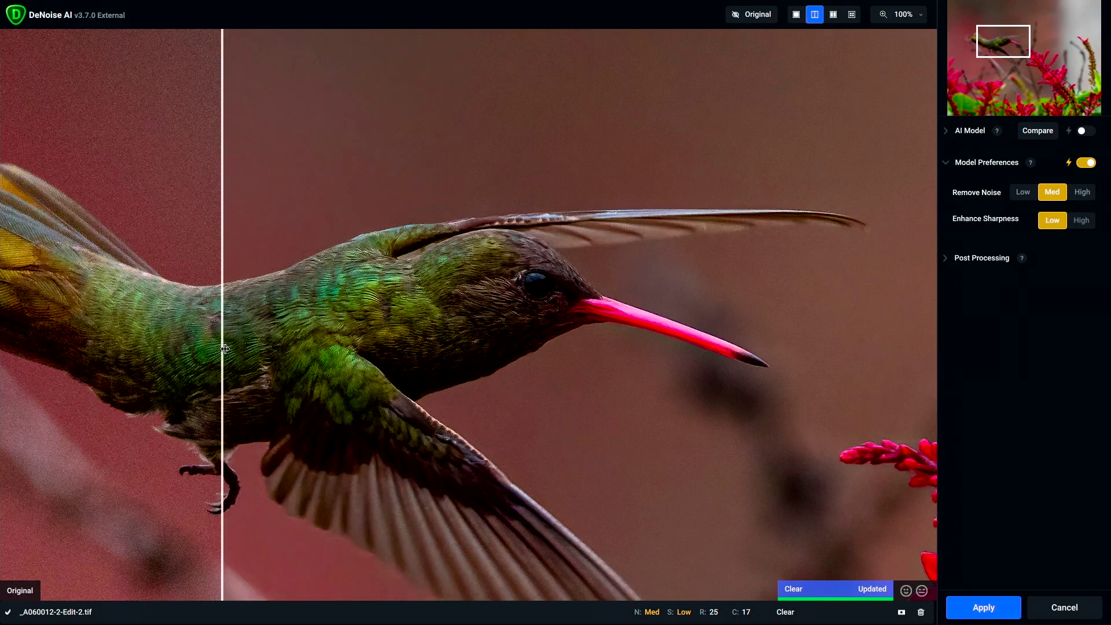
{"action": "left_click", "coordinate": [1070, 227]}
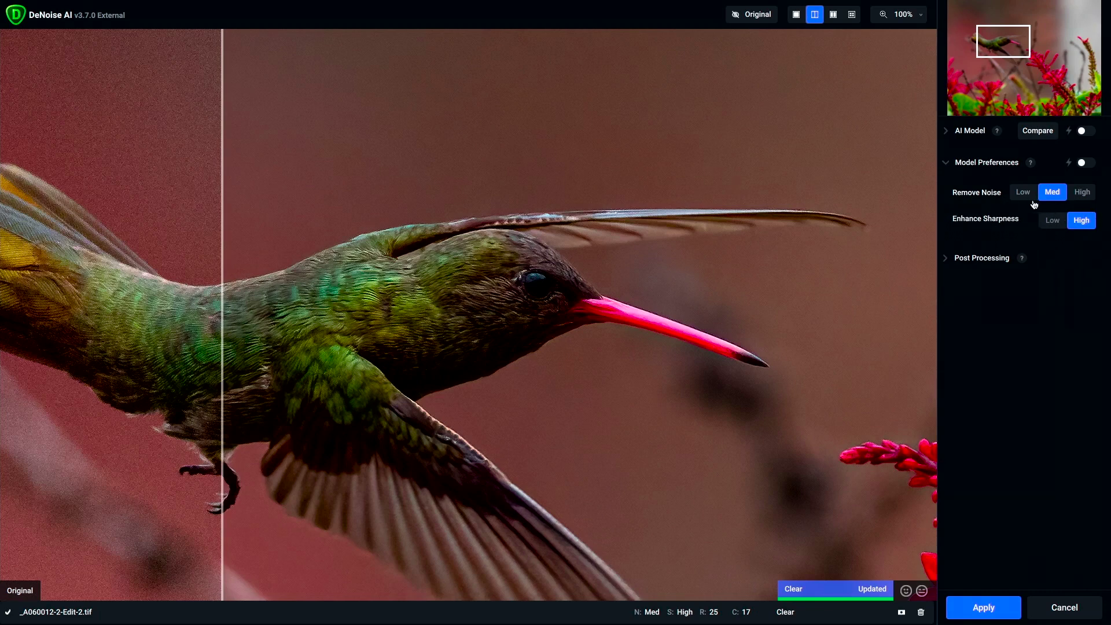
- Set Recover Original Detail to 47 and Color Noise Reduction to 20 in the post-processing settings
{"action": "left_click", "coordinate": [946, 262]}
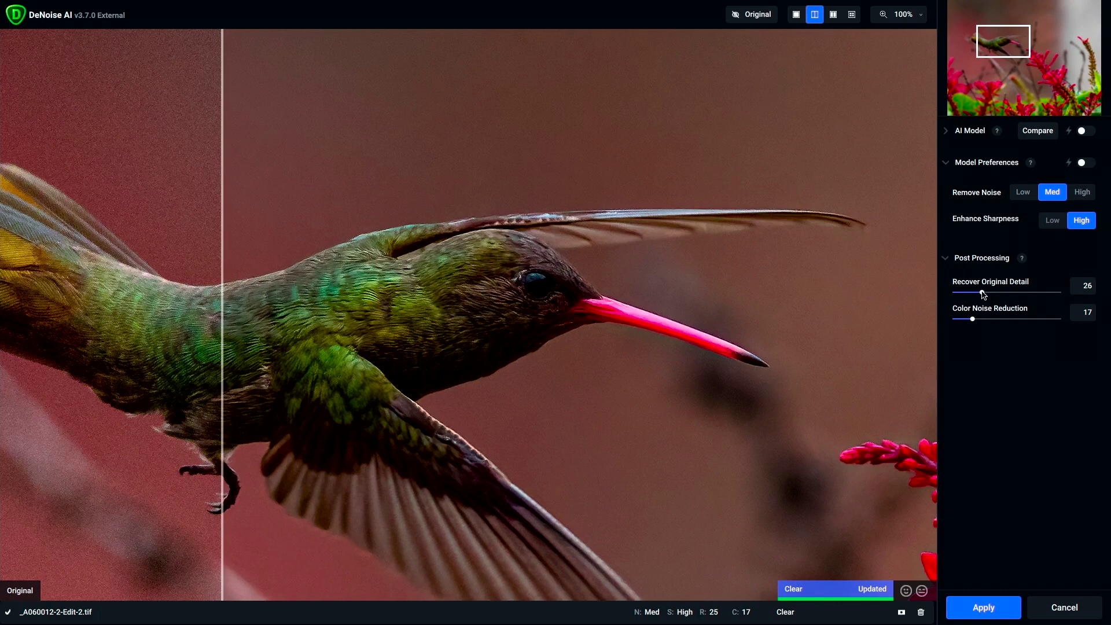
{"action": "left_click_drag", "start_coordinate": [982, 293], "coordinate": [1029, 308]}
{"action": "left_click", "coordinate": [1001, 292]}
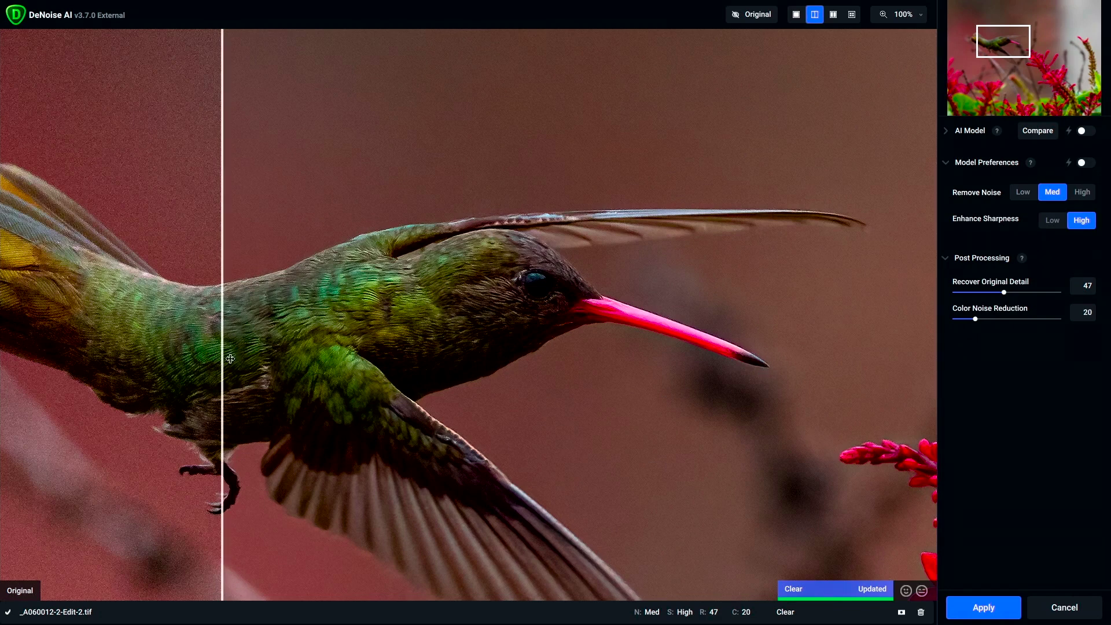
- Compare the original and denoised hummingbird at 200%, sweeping the before/after divider across its head, beak and background
{"action": "left_click_drag", "start_coordinate": [222, 358], "coordinate": [208, 405]}
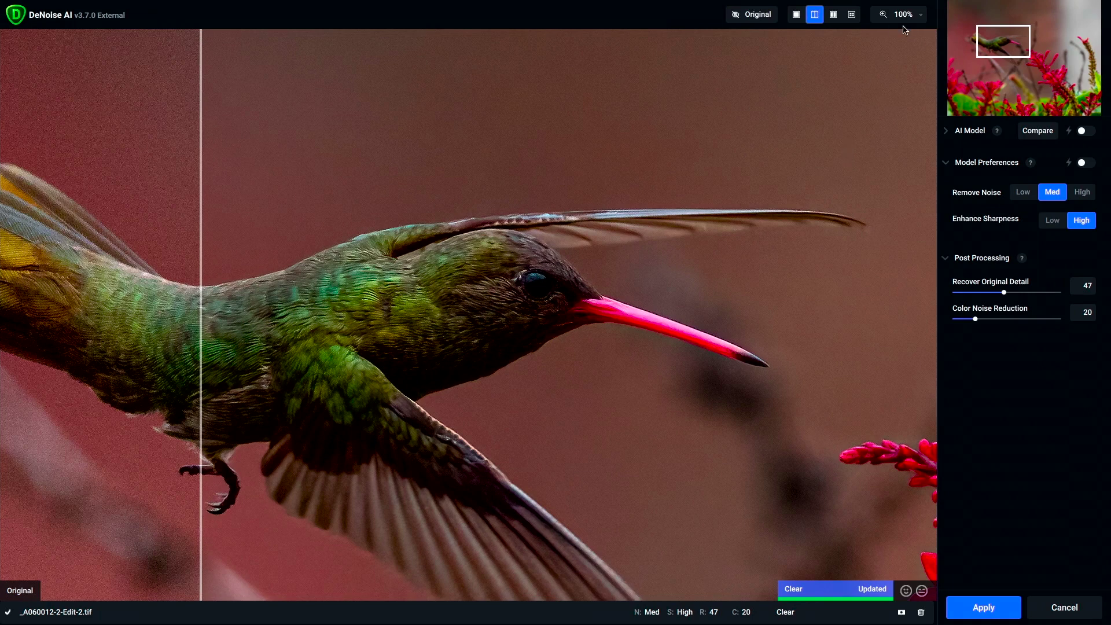
{"action": "left_click", "coordinate": [922, 22]}
{"action": "left_click", "coordinate": [892, 106]}
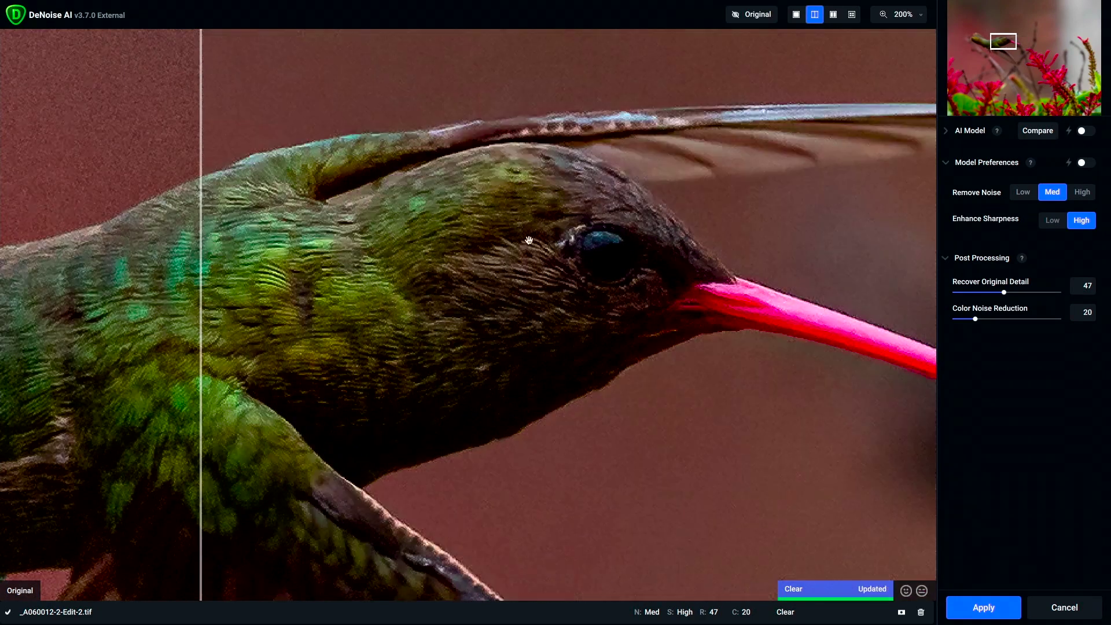
{"action": "left_click_drag", "start_coordinate": [200, 318], "coordinate": [882, 341]}
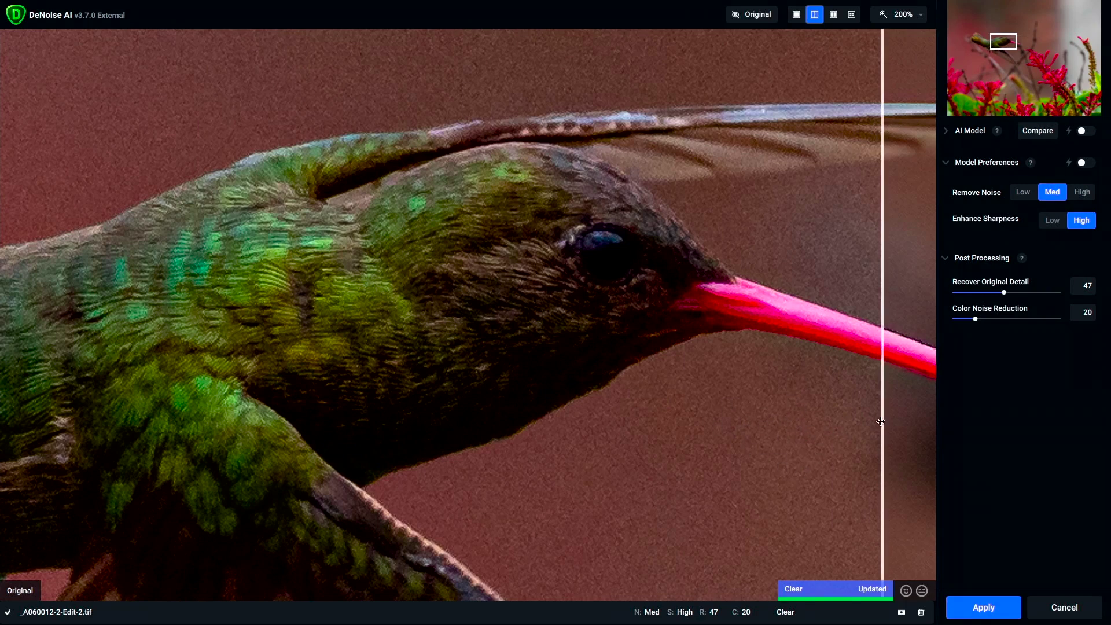
{"action": "left_click_drag", "start_coordinate": [883, 428], "coordinate": [424, 405]}
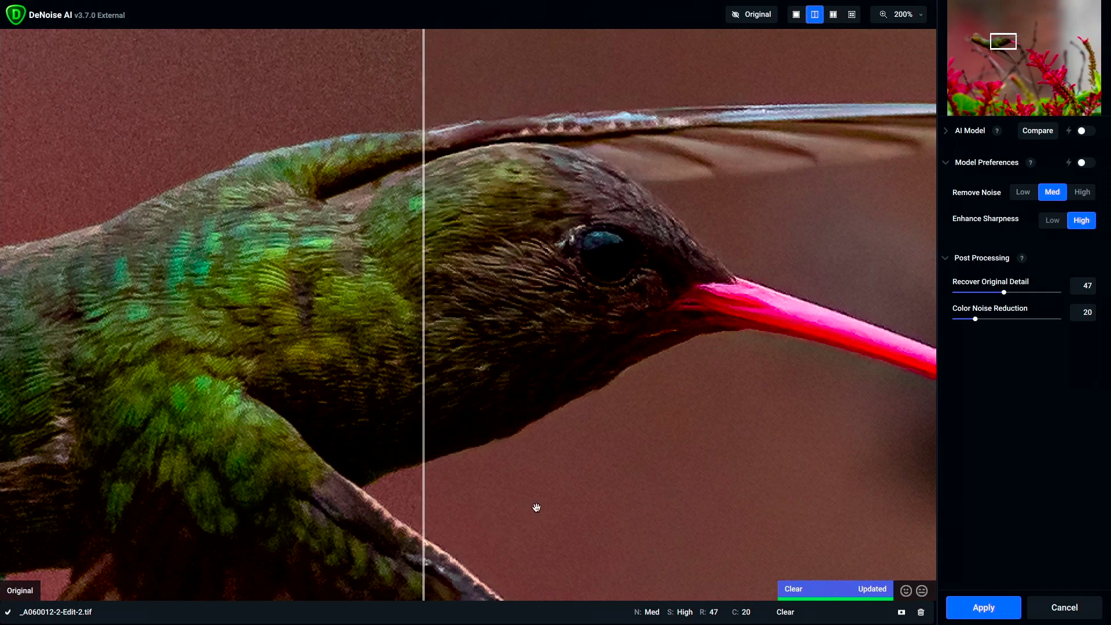
{"action": "left_click_drag", "start_coordinate": [426, 158], "coordinate": [55, 180]}
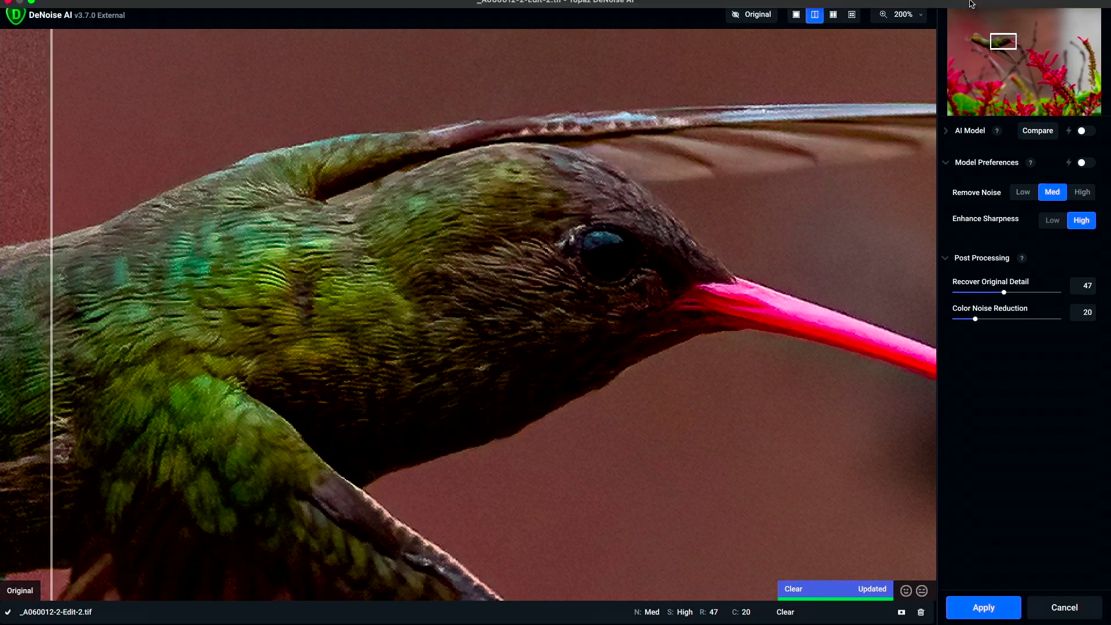
- Compare the whole photo with the original at fit-to-window size, and apply the noise reduction
{"action": "left_click", "coordinate": [921, 26]}
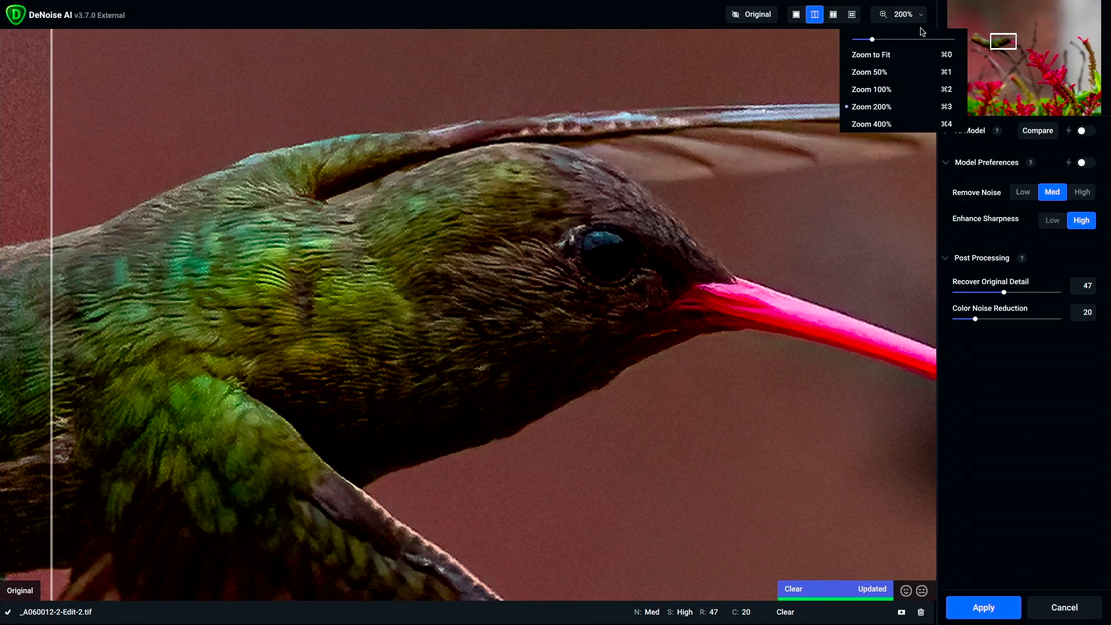
{"action": "left_click", "coordinate": [895, 56]}
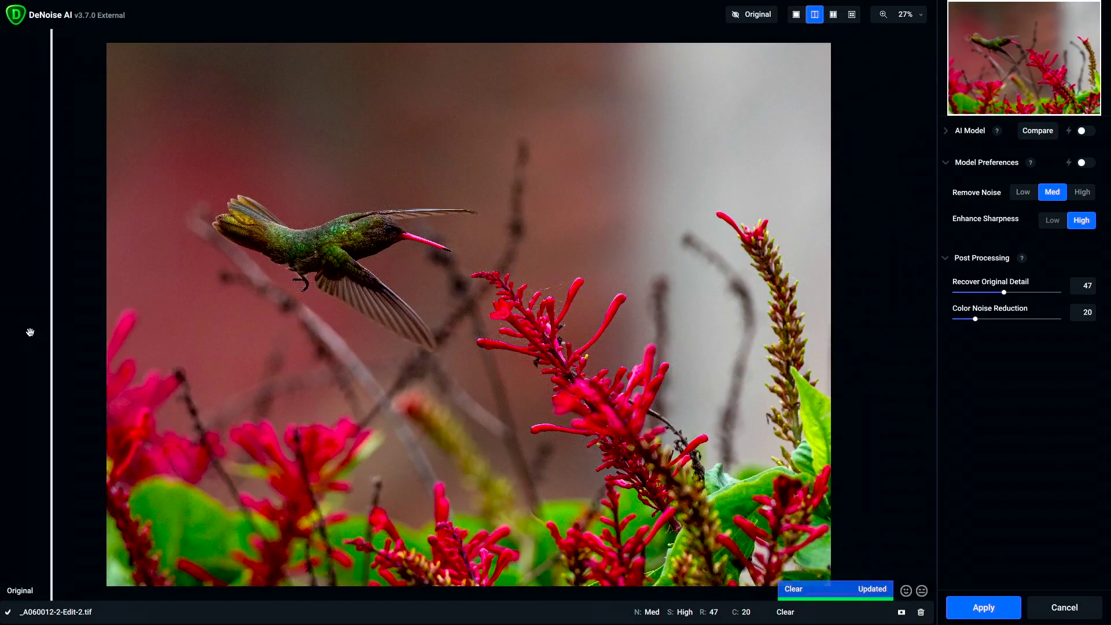
{"action": "left_click_drag", "start_coordinate": [49, 335], "coordinate": [829, 419]}
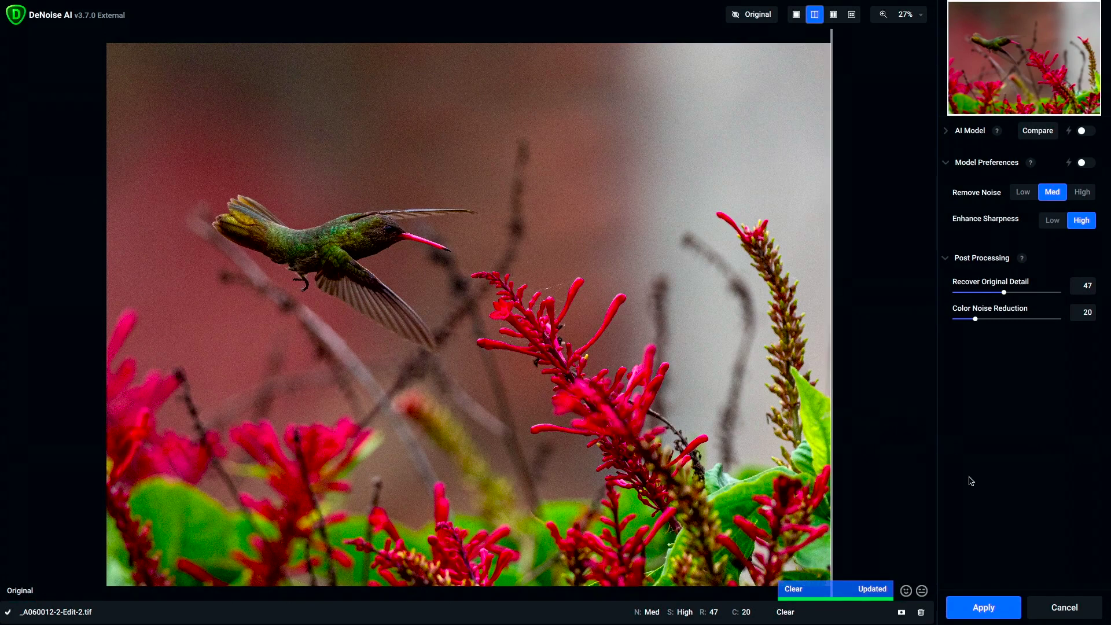
{"action": "left_click", "coordinate": [993, 607]}
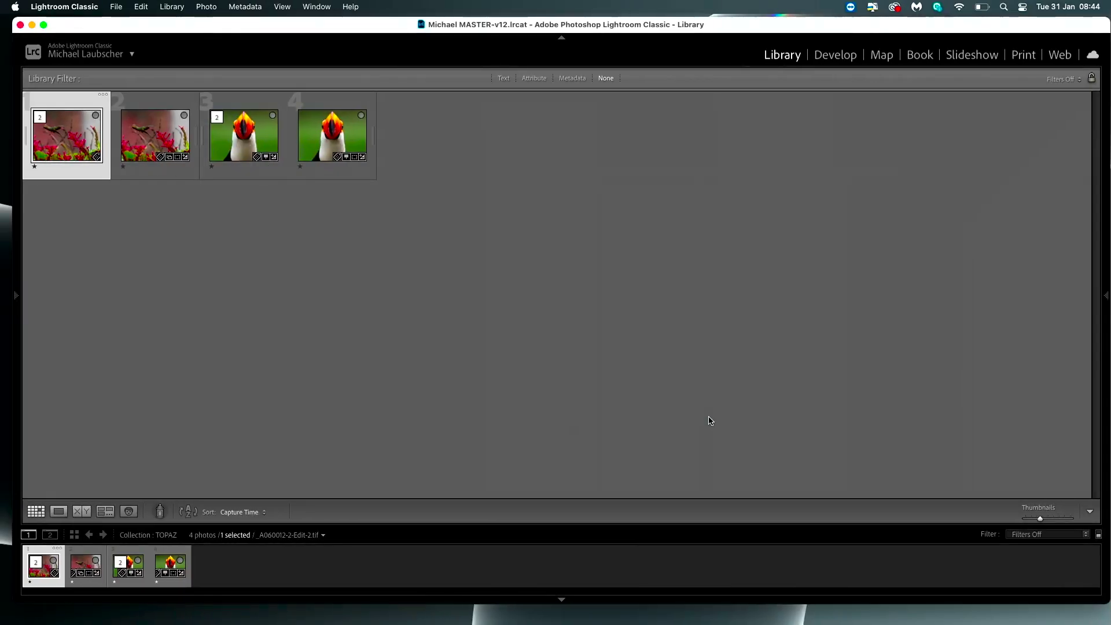
- View the denoised hummingbird enlarged in Lightroom with its file info shown, compare it with the original ORF, and return to the thumbnail grid
{"action": "double_click", "coordinate": [78, 144]}
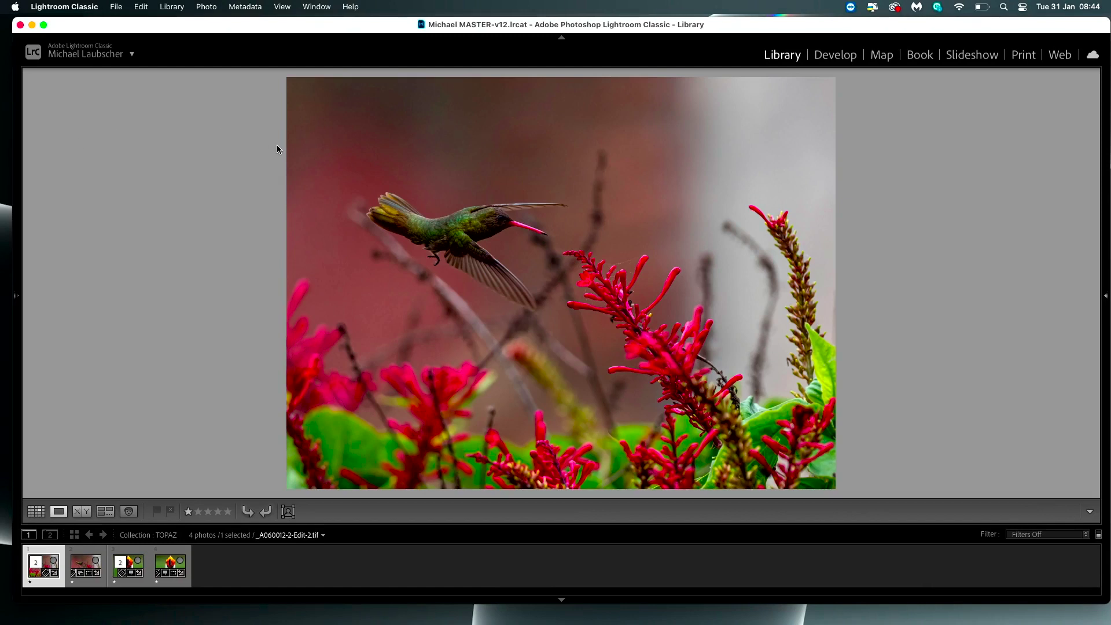
{"action": "key", "text": "i"}
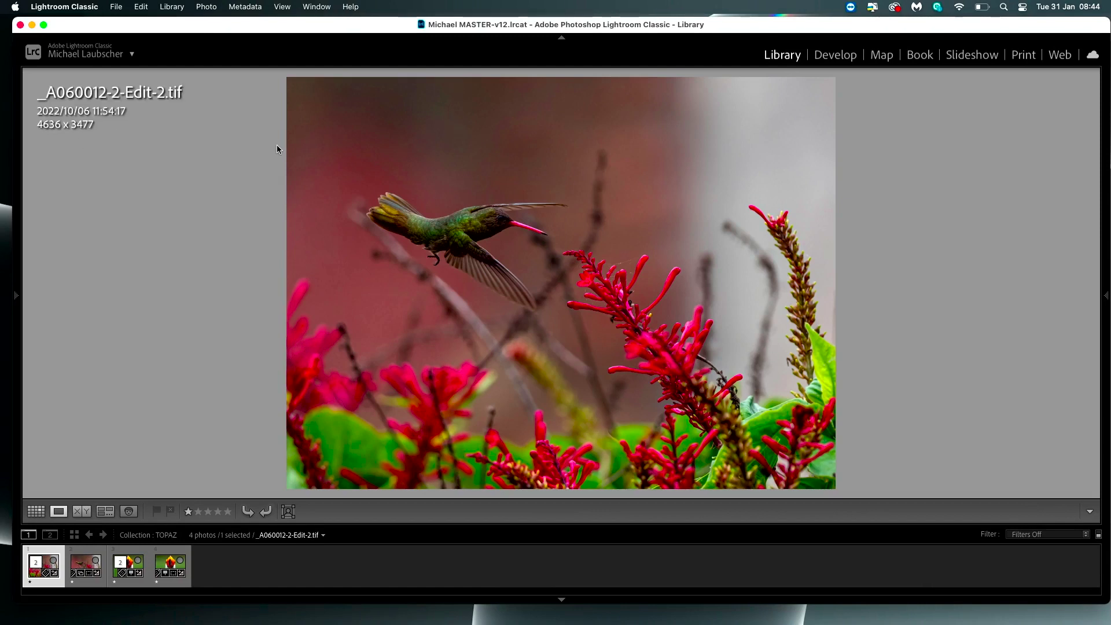
{"action": "key", "text": "Right"}
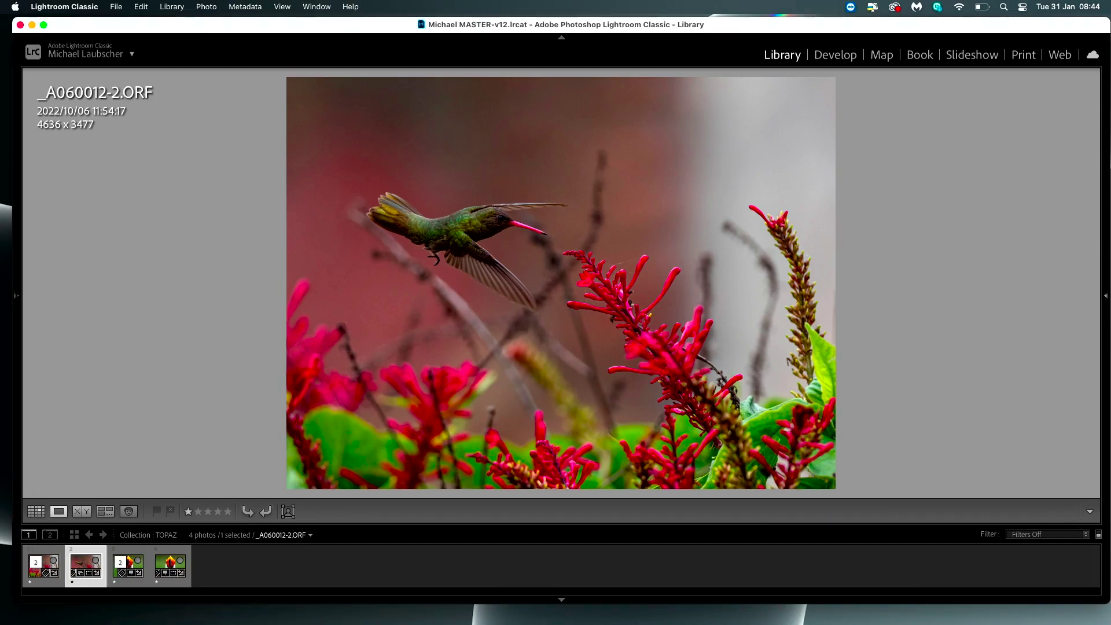
{"action": "key", "text": "Left"}
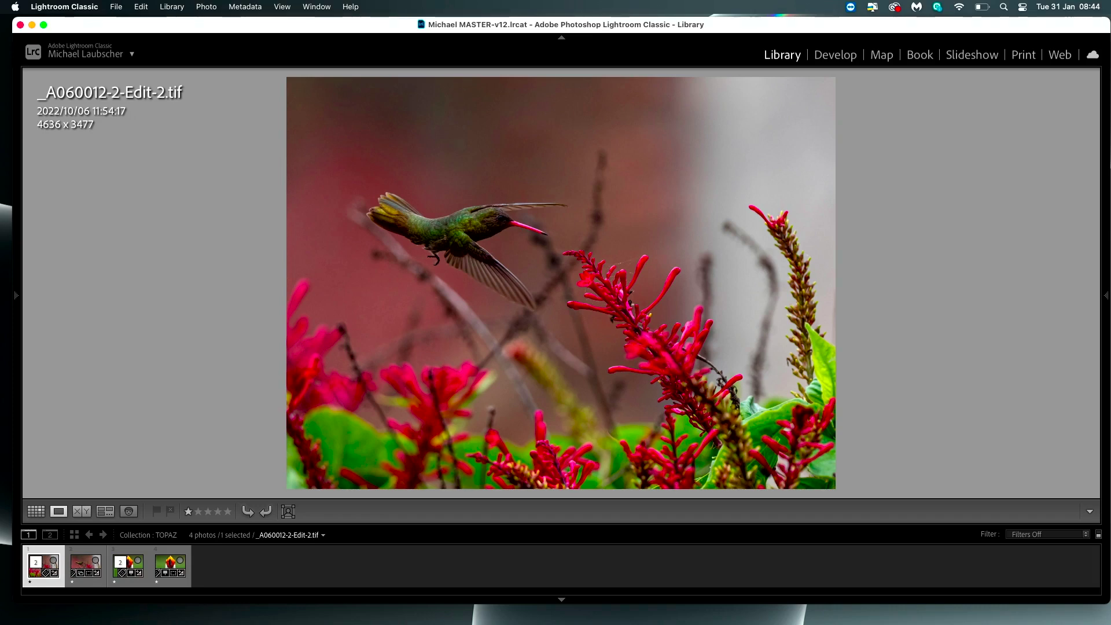
{"action": "key", "text": "g"}
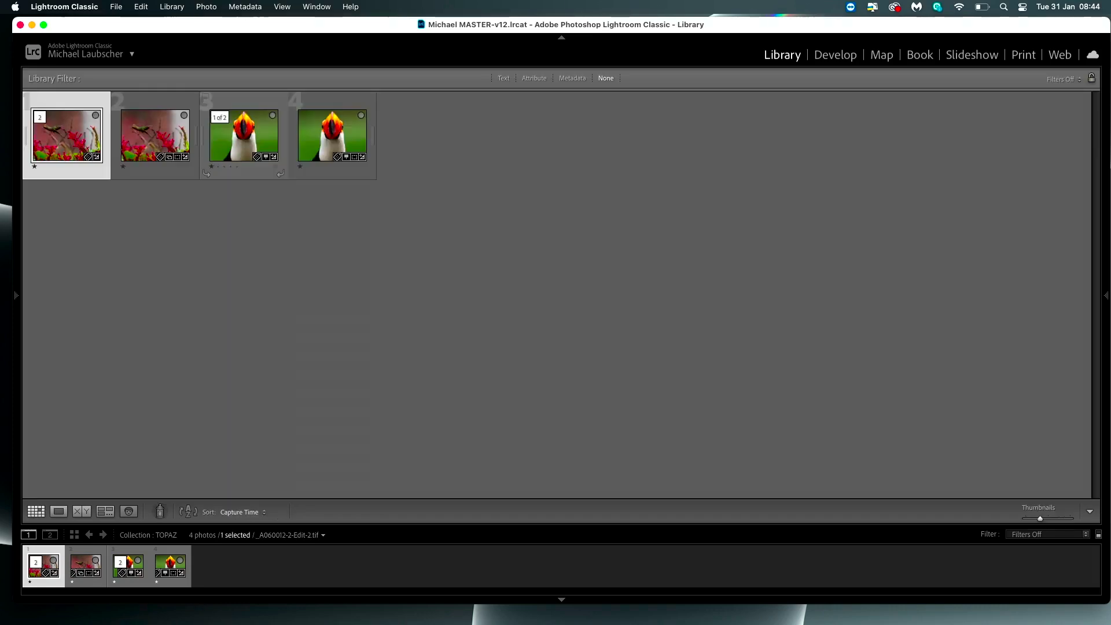
- Show the denoised TIFF and the original ORF hummingbird photos side by side in Compare view with the surroundings blacked out
{"action": "left_click", "coordinate": [149, 140], "text": "shift"}
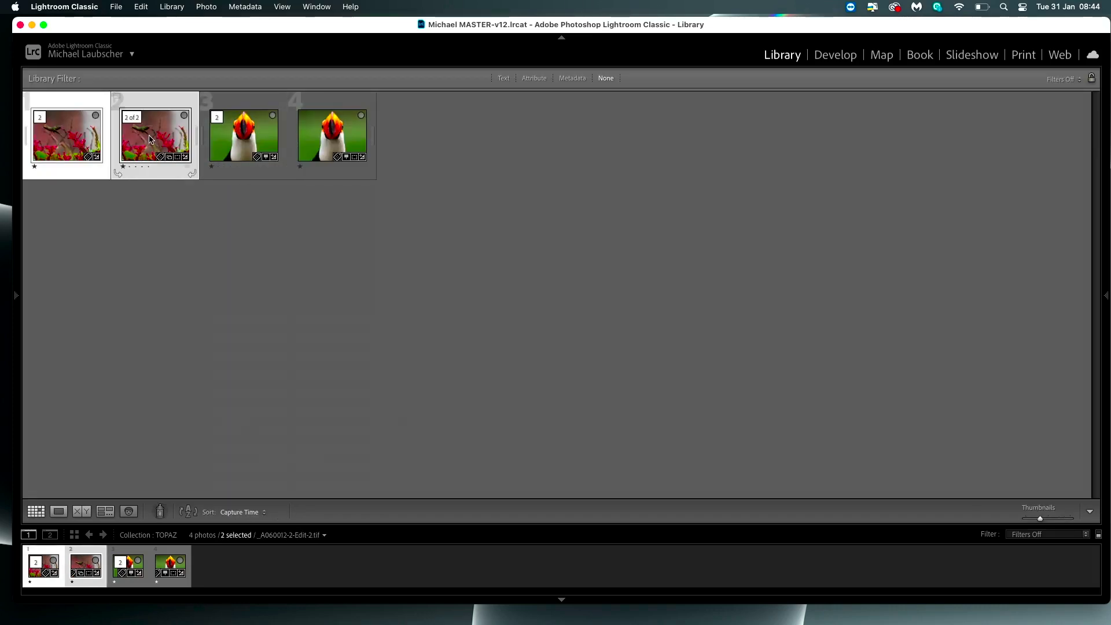
{"action": "key", "text": "c"}
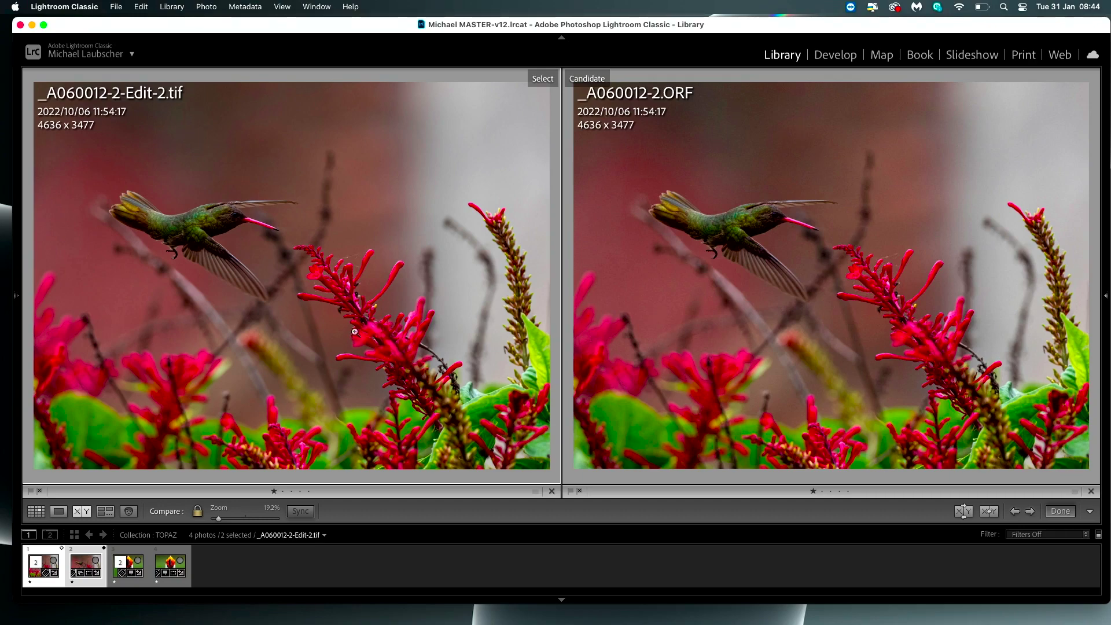
{"action": "key", "text": "l"}
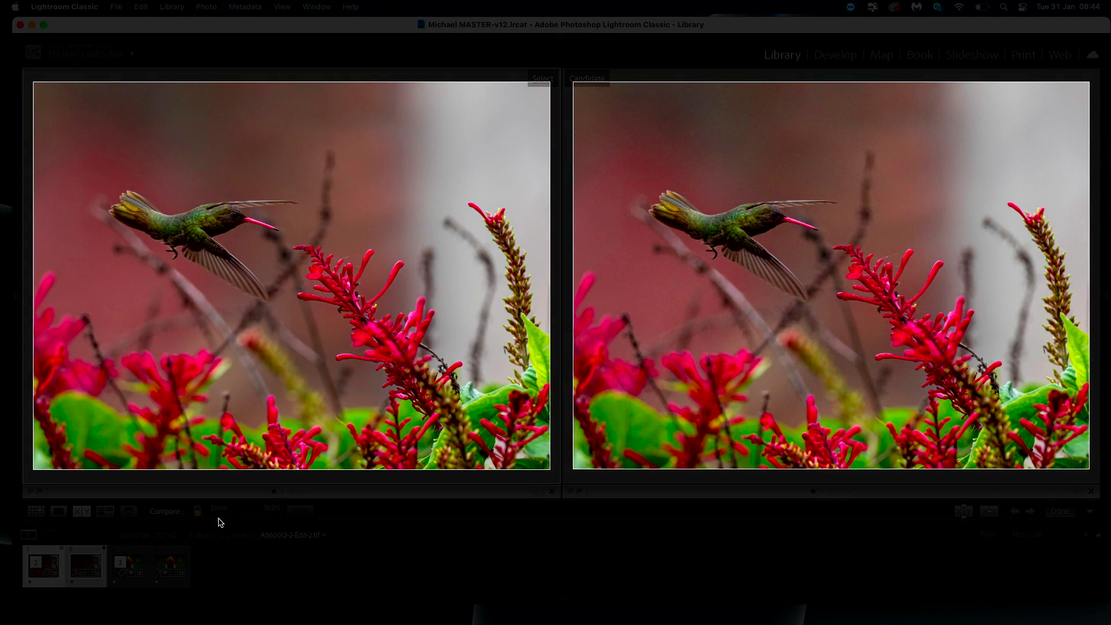
- Examine the noise in both versions close up on the red flowers and the hummingbird's head, and then across the wider scene
{"action": "left_click_drag", "start_coordinate": [220, 522], "coordinate": [228, 523]}
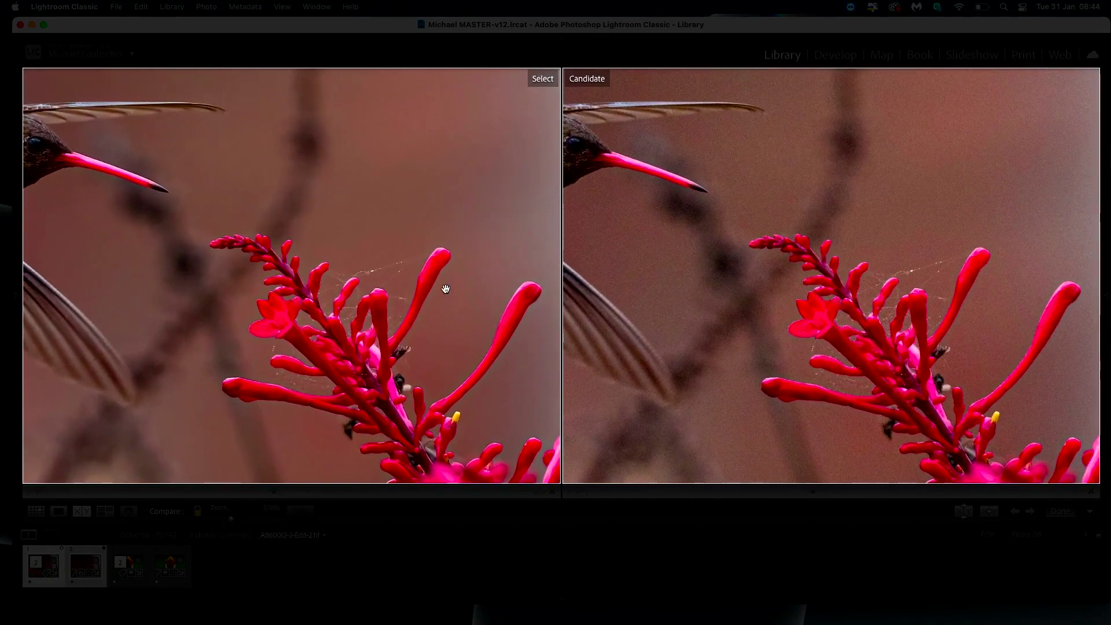
{"action": "left_click_drag", "start_coordinate": [445, 288], "coordinate": [308, 186]}
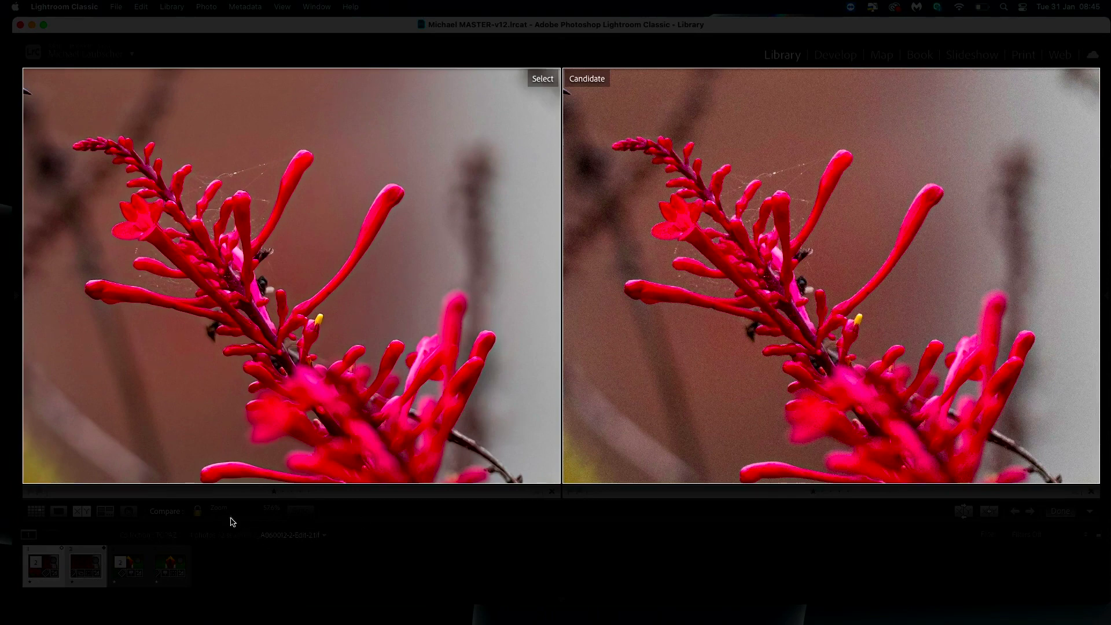
{"action": "left_click_drag", "start_coordinate": [231, 522], "coordinate": [243, 521]}
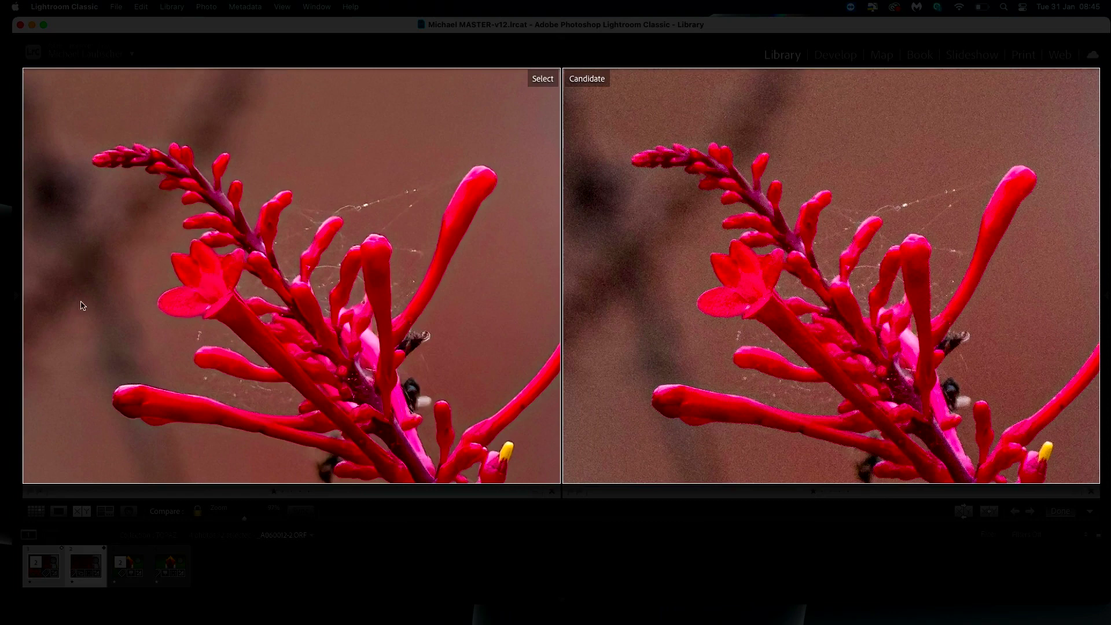
{"action": "key", "text": "Right"}
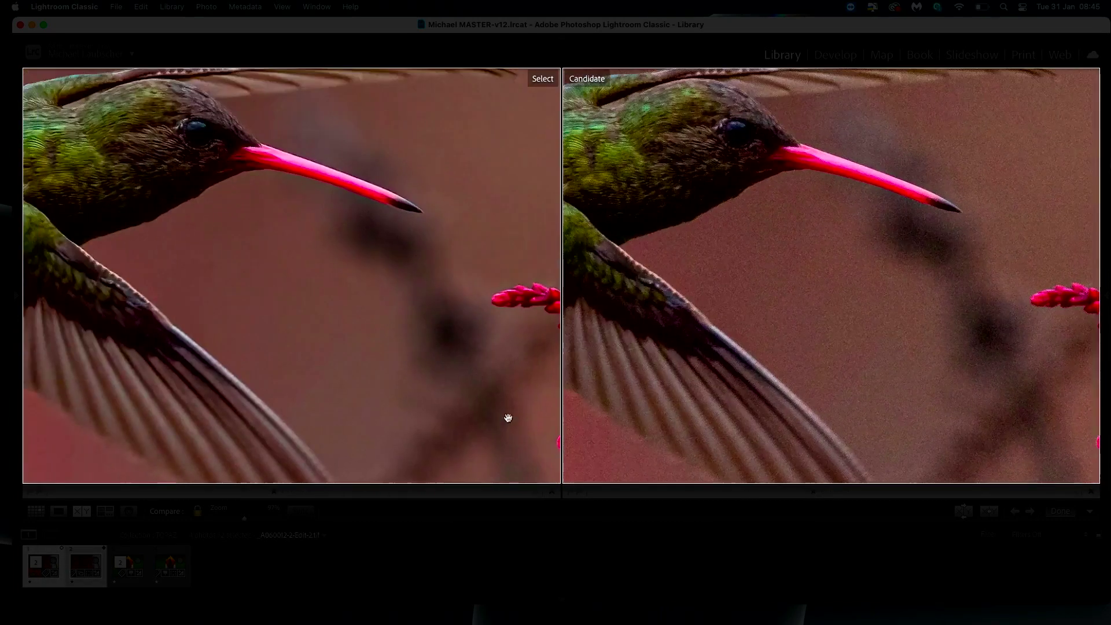
{"action": "left_click_drag", "start_coordinate": [372, 225], "coordinate": [385, 275]}
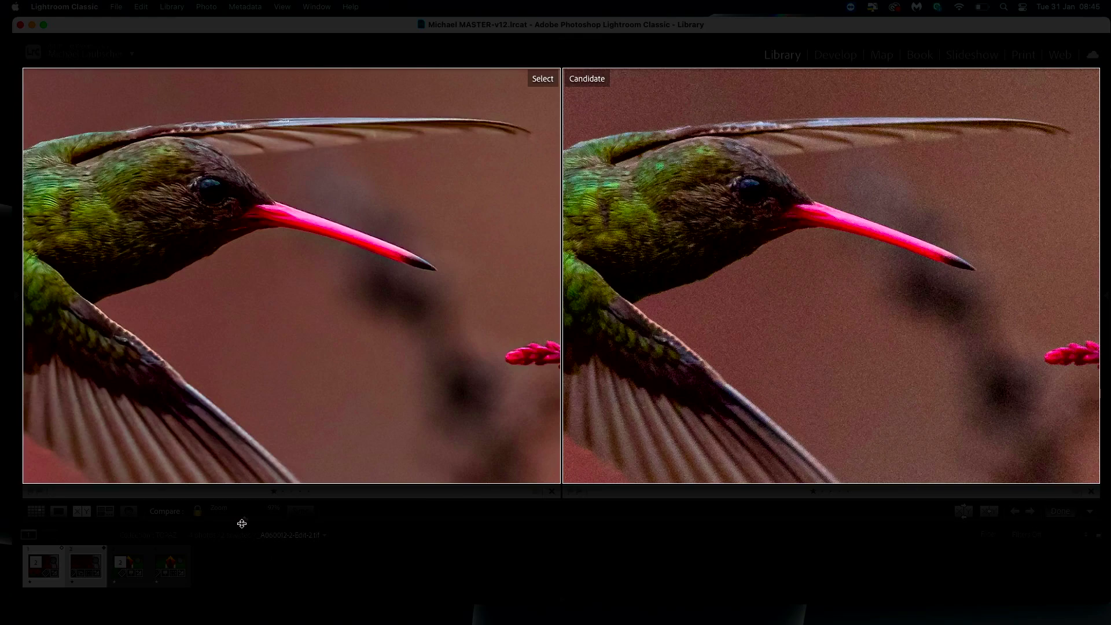
{"action": "left_click_drag", "start_coordinate": [246, 521], "coordinate": [218, 523]}
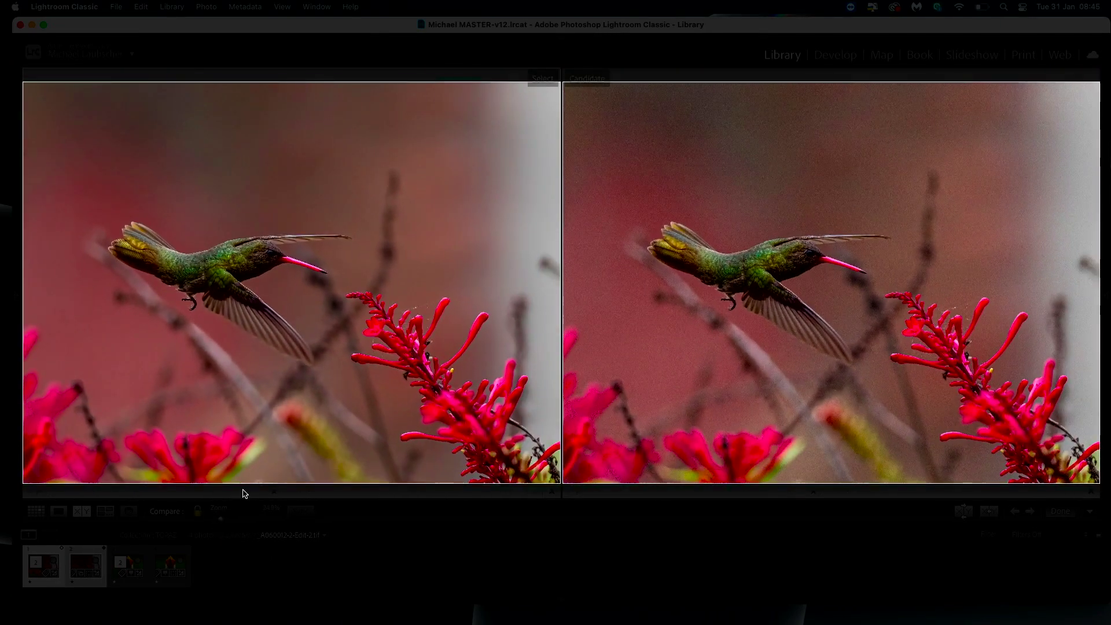
{"action": "left_click_drag", "start_coordinate": [465, 307], "coordinate": [382, 245]}
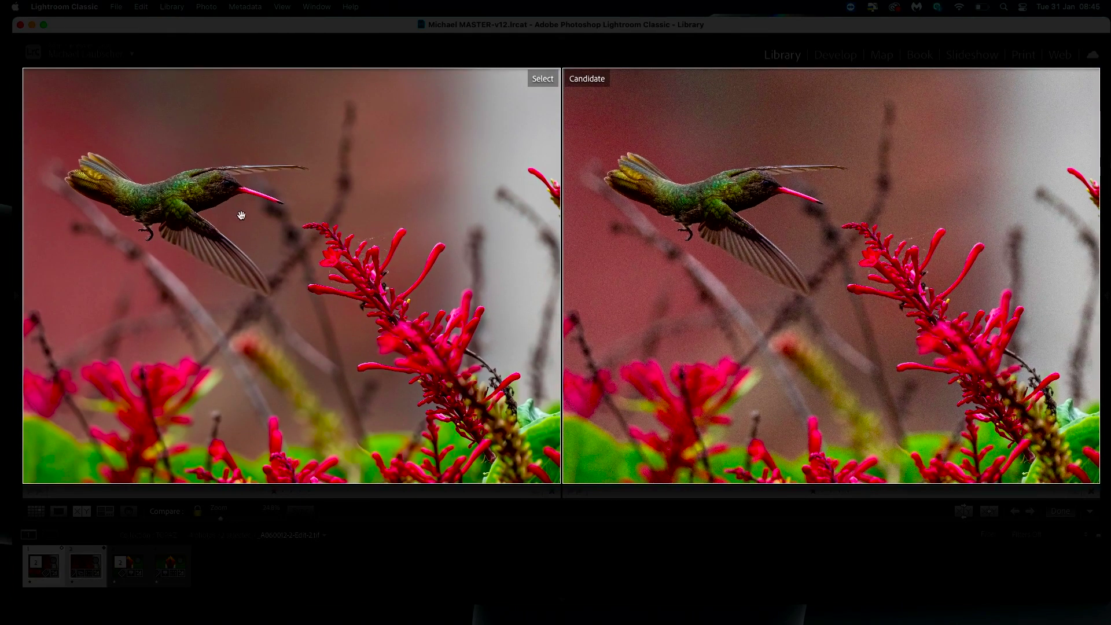
- Leave the comparison for the thumbnail grid and restore the normal screen lighting
{"action": "key", "text": "g"}
{"action": "key", "text": "l"}
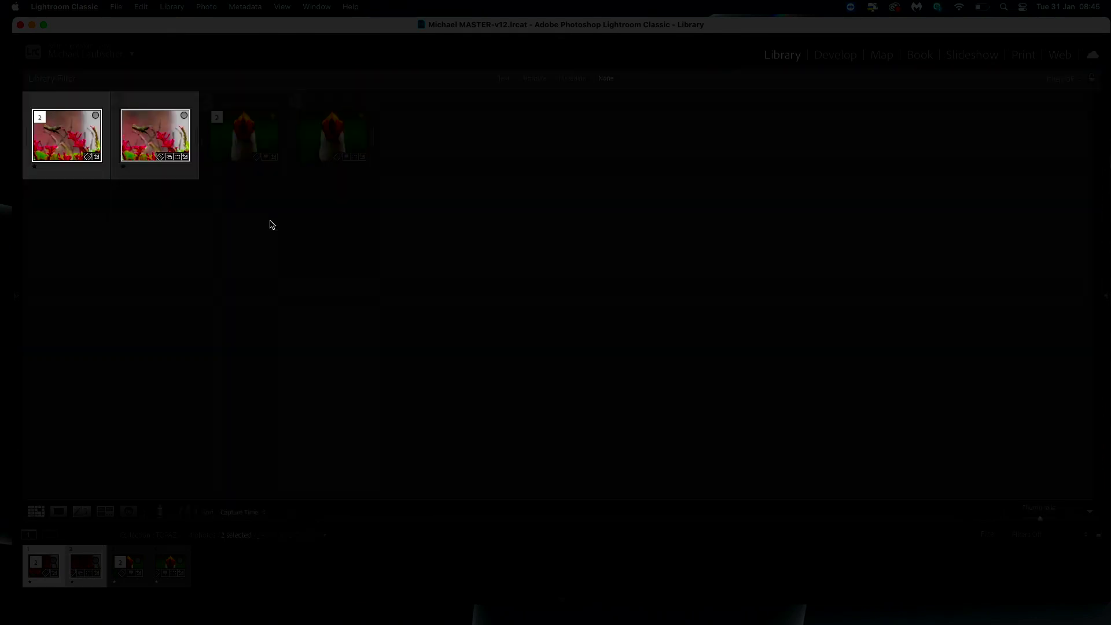
{"action": "key", "text": "l"}
{"action": "key", "text": "l"}
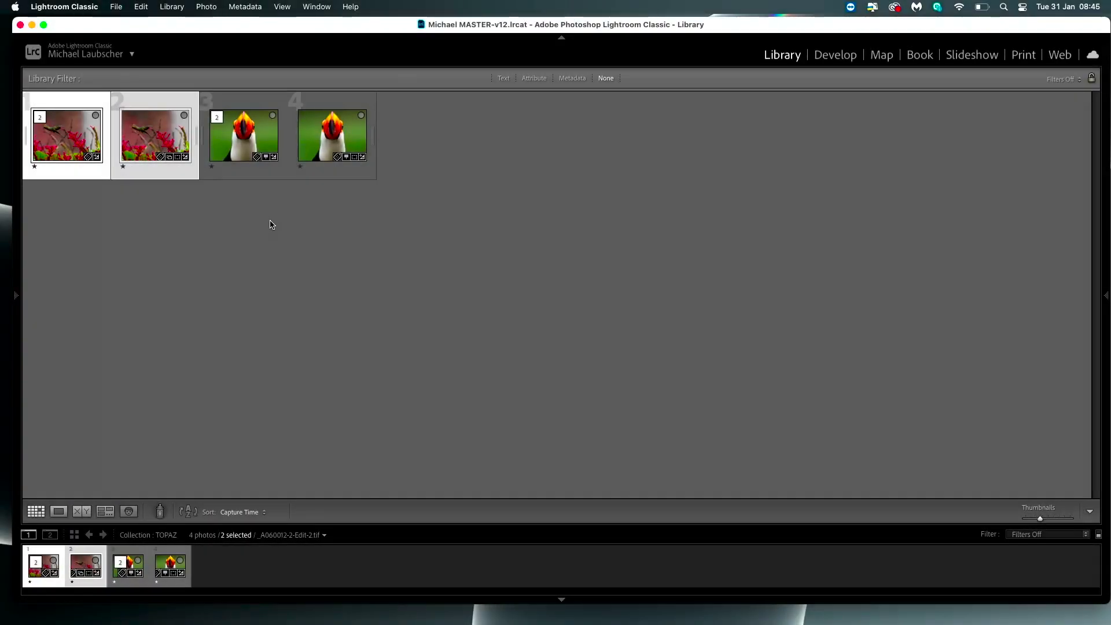